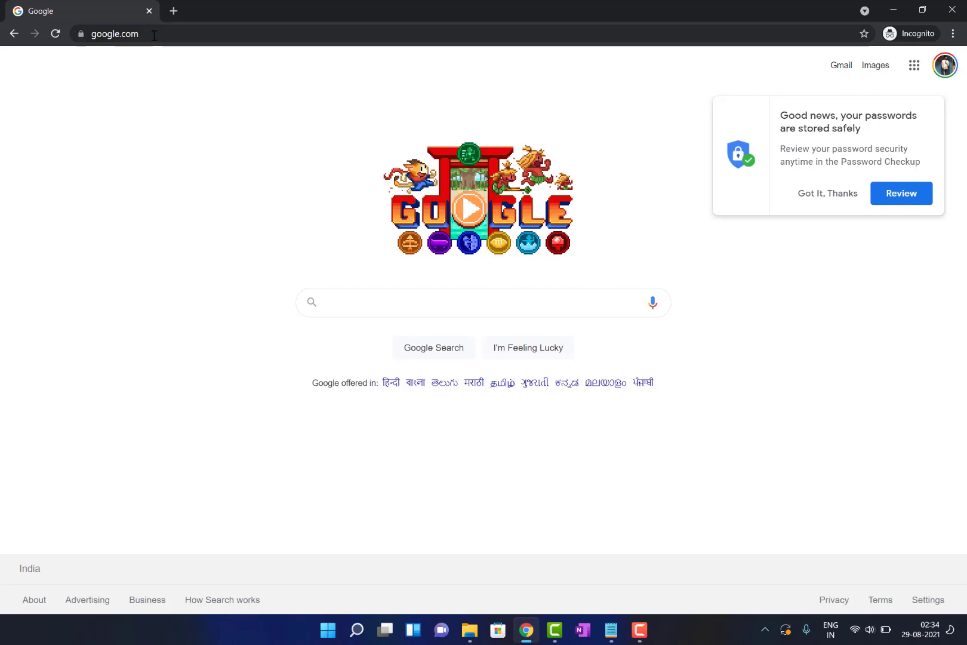
# Go to the Office 365 portal by entering po in the address bar
pyautogui.click(154, 35)
pyautogui.write('portal.office365')
pyautogui.press('Return')
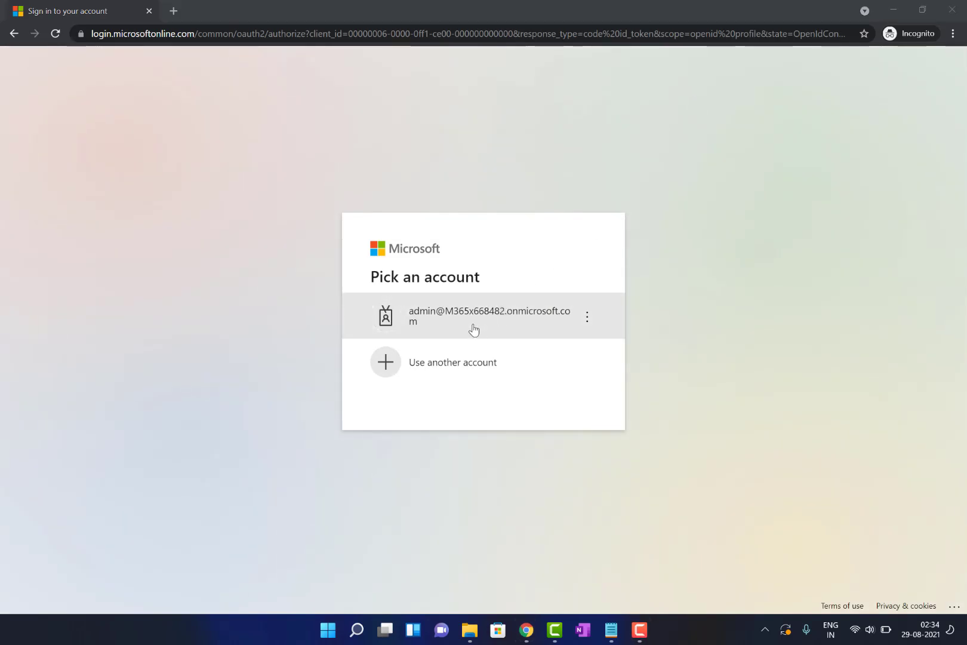
# Sign in with the tenant's admin account and password, declining to stay signed in
pyautogui.click(474, 328)
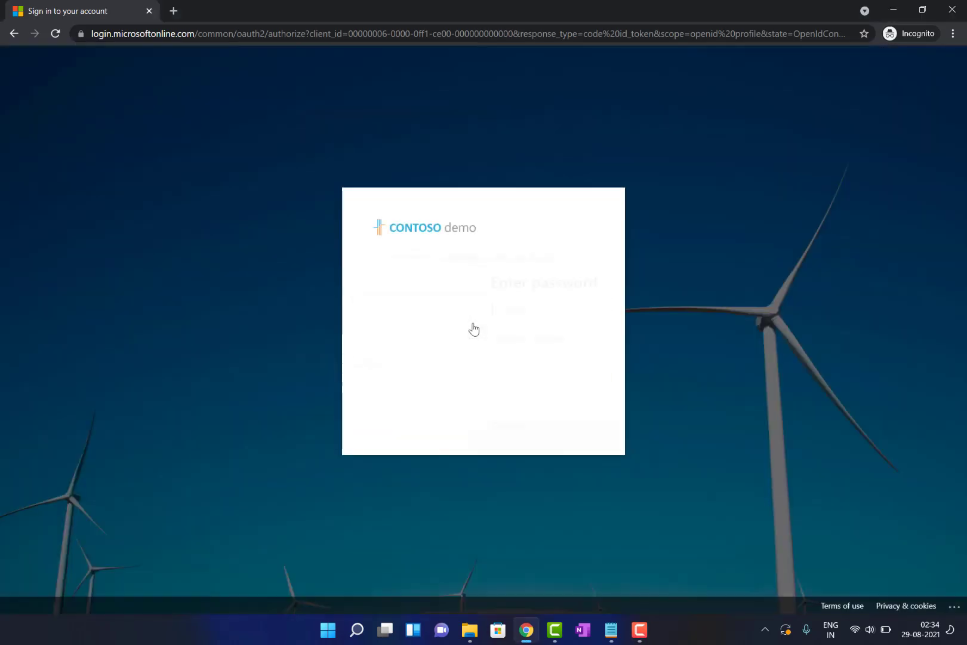
pyautogui.click(456, 317)
pyautogui.write('••••••••••')
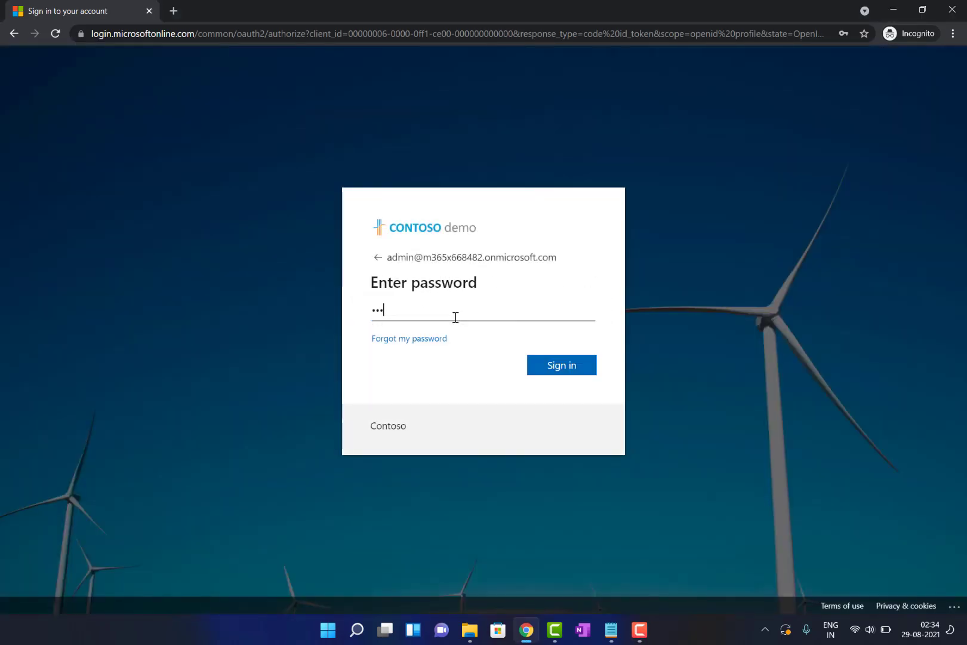
pyautogui.write('••')
pyautogui.press('Return')
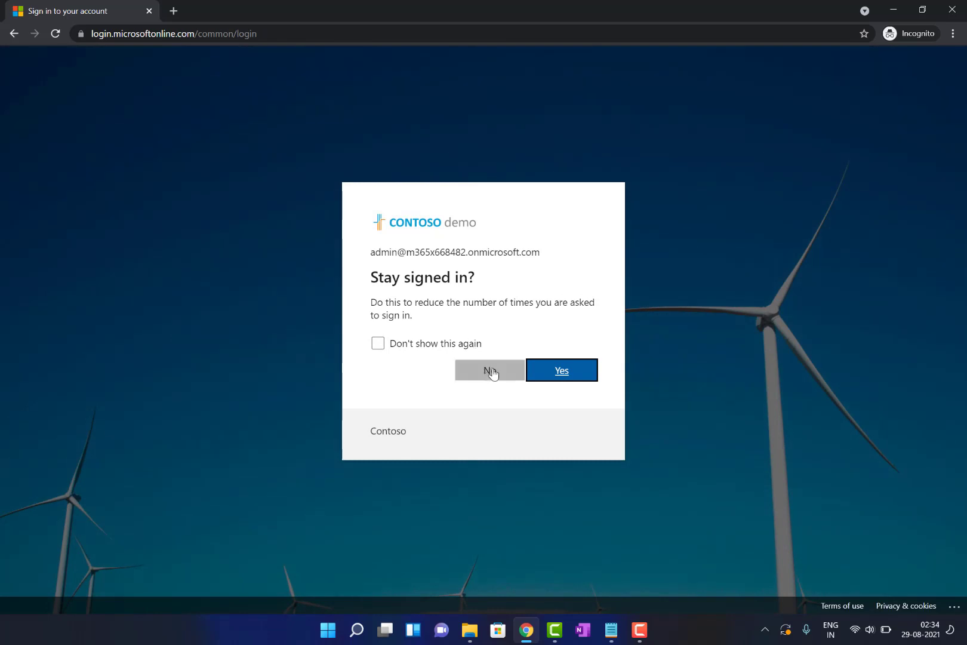
pyautogui.click(469, 351)
pyautogui.click(489, 370)
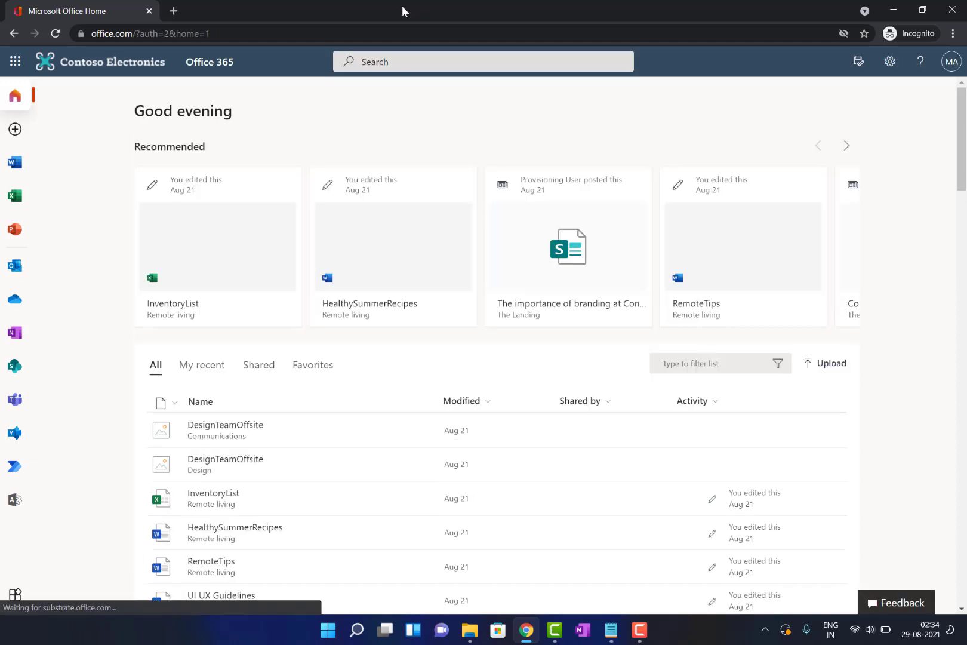
# Open the admin center's Settings > Domains page and launch the Add domain wizard
pyautogui.click(15, 501)
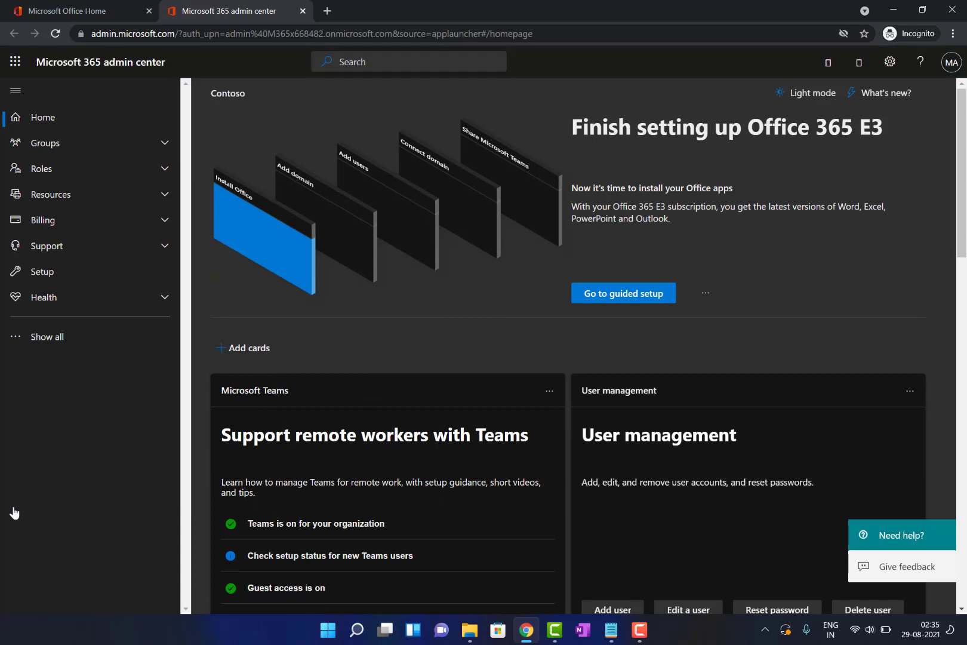
pyautogui.click(66, 338)
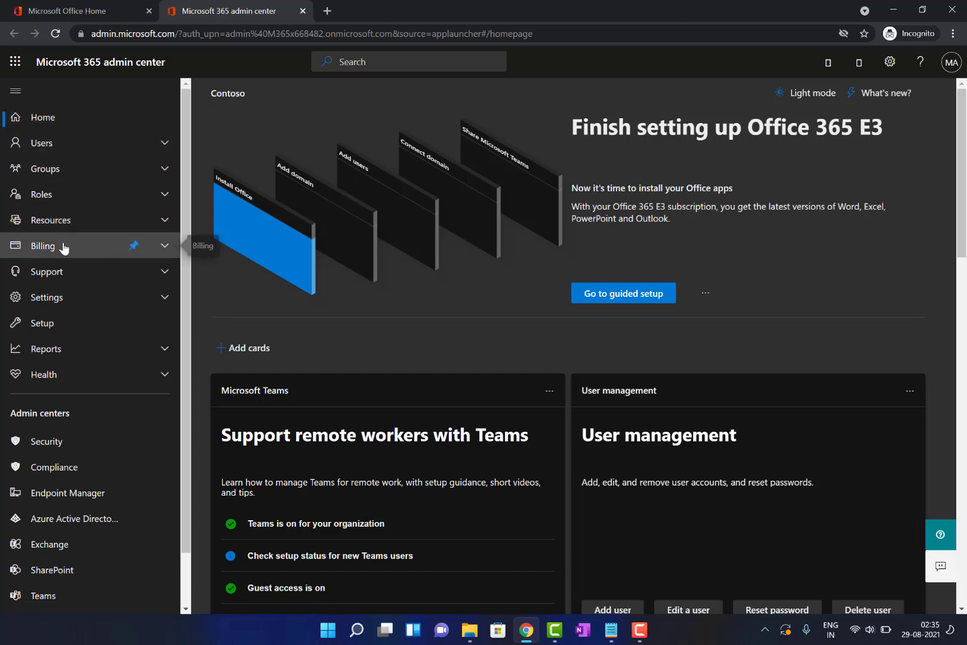
pyautogui.click(80, 305)
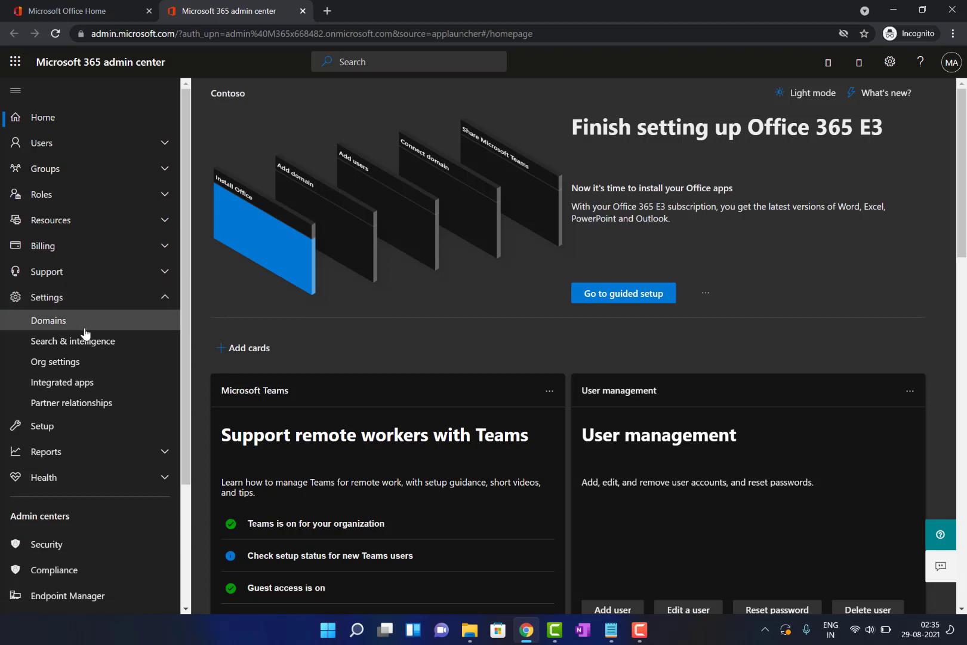
pyautogui.click(101, 323)
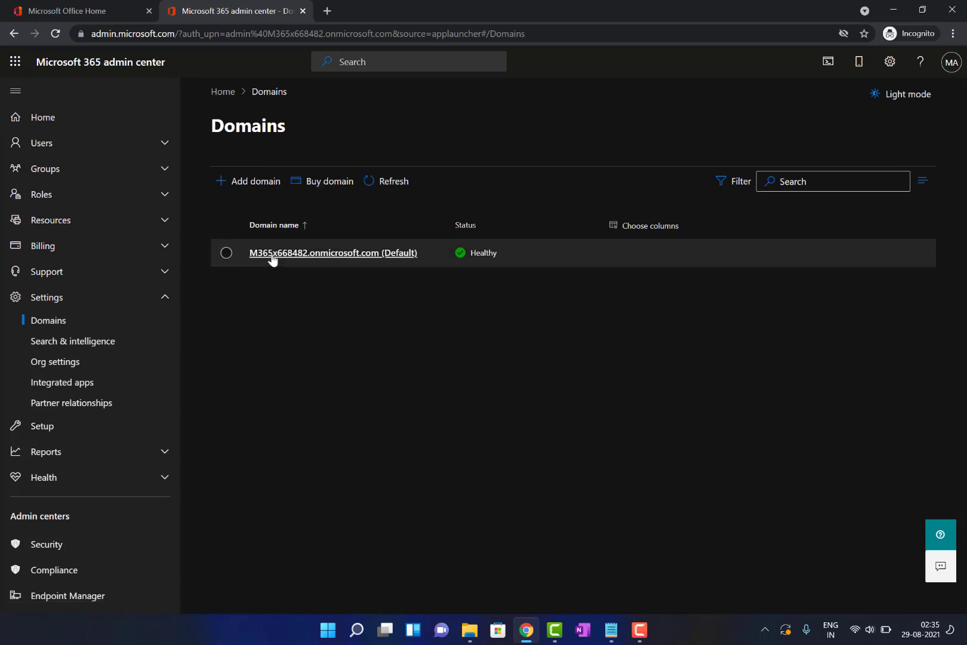
pyautogui.click(250, 186)
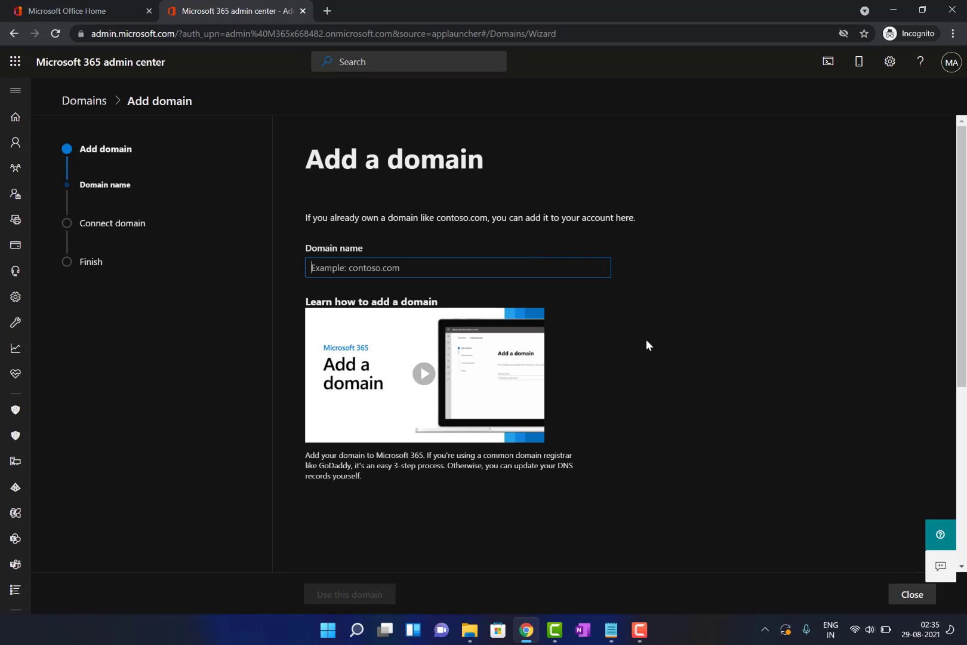
# Enter teams4dummies.com as the domain and choose TXT-record verification to see the TXT values
pyautogui.scroll(-3, 646, 345)
pyautogui.scroll(3, 646, 345)
pyautogui.write('pe')
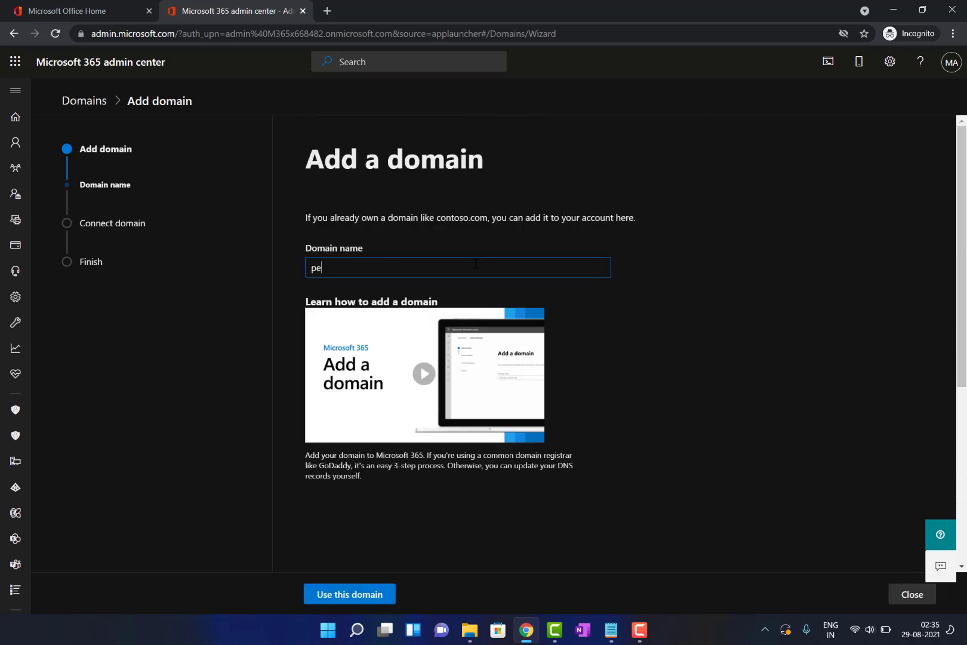
pyautogui.press('BackSpace')
pyautogui.press('BackSpace')
pyautogui.write('teams4dummies.com')
pyautogui.scroll(-2, 387, 496)
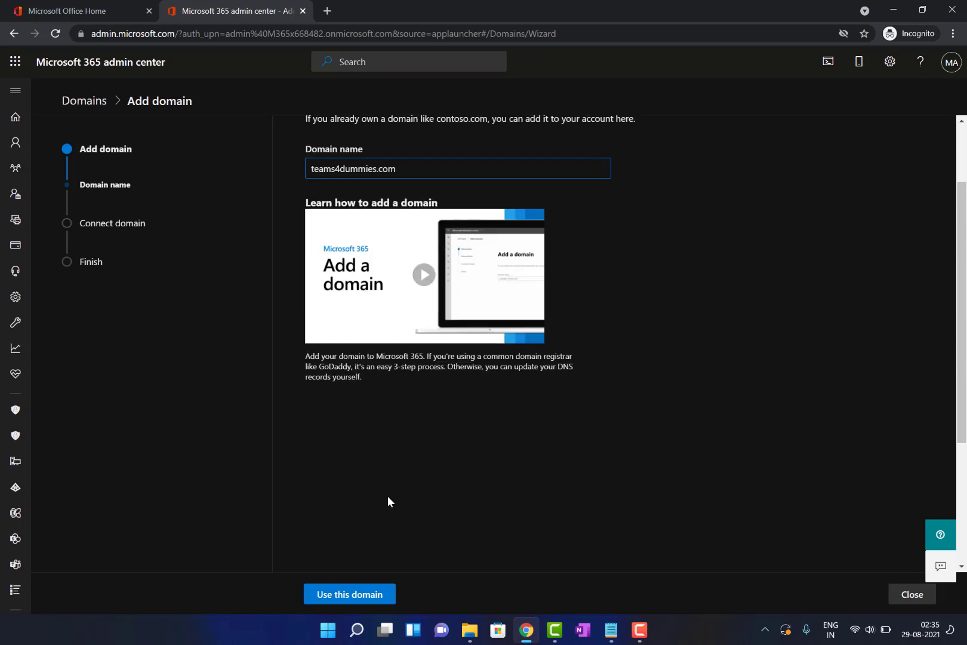
pyautogui.click(349, 593)
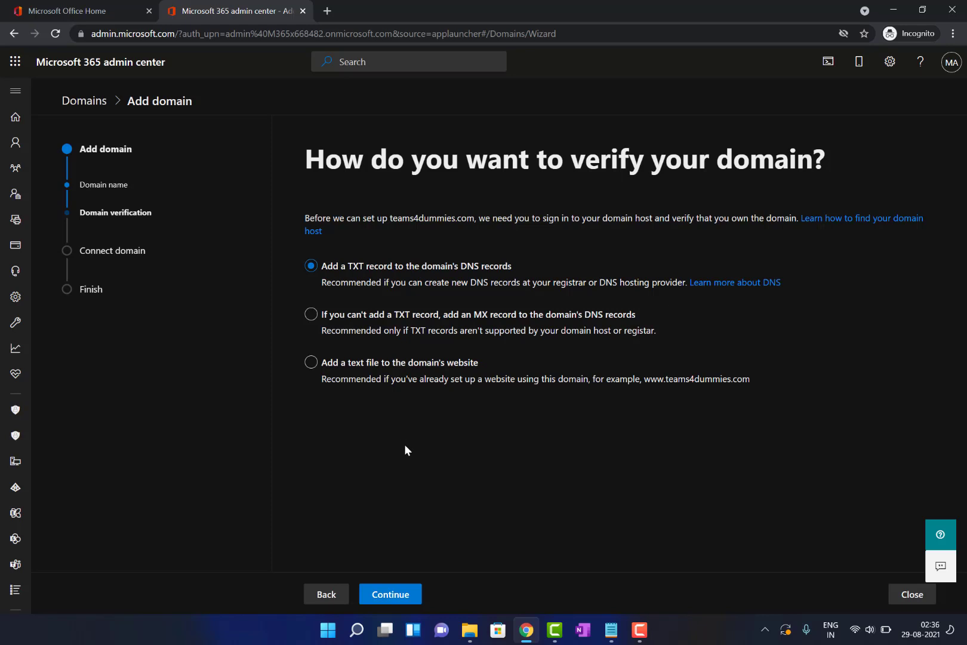
pyautogui.click(406, 600)
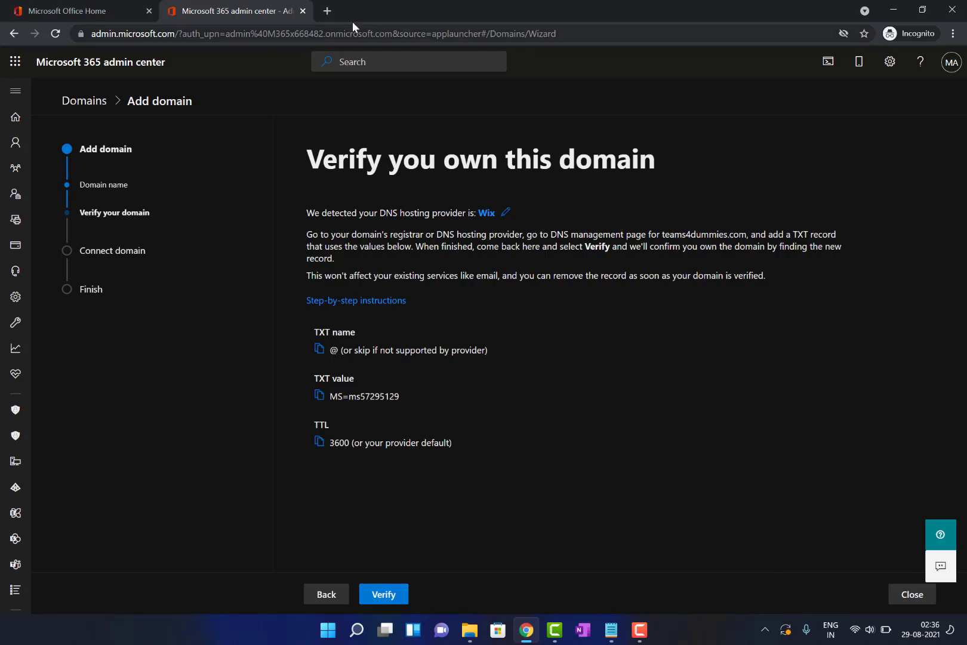
# Open wix.com in a new tab and go to the account's Domains list
pyautogui.click(329, 10)
pyautogui.write('wix.com')
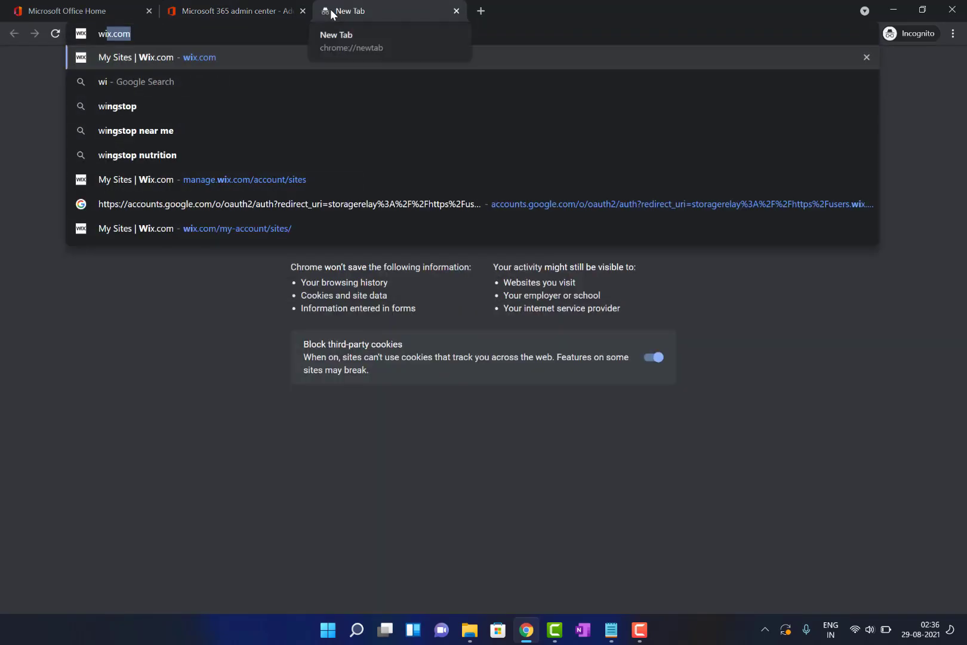
pyautogui.press('Return')
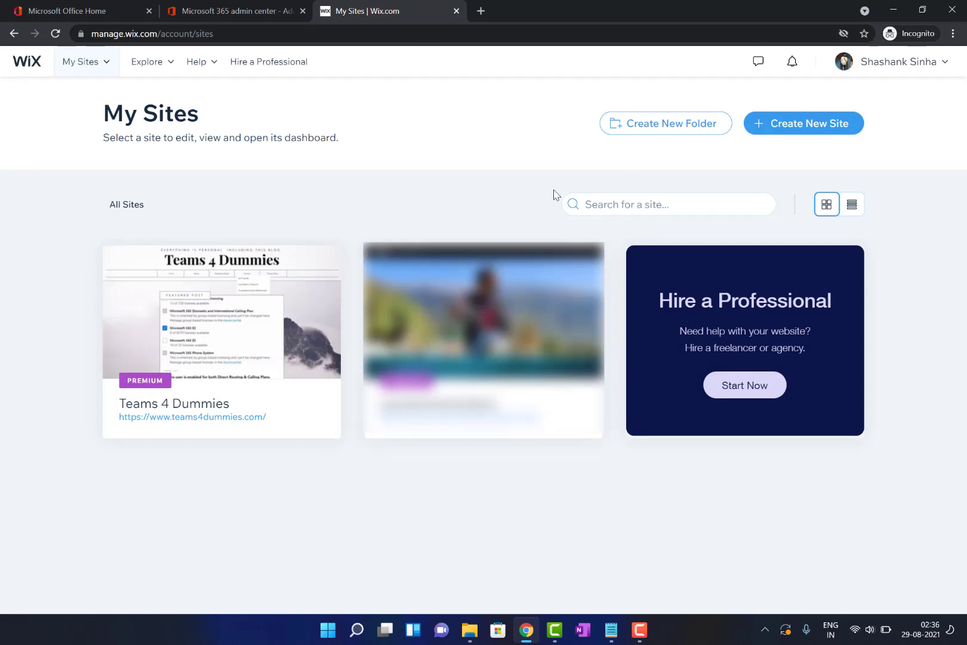
pyautogui.click(896, 60)
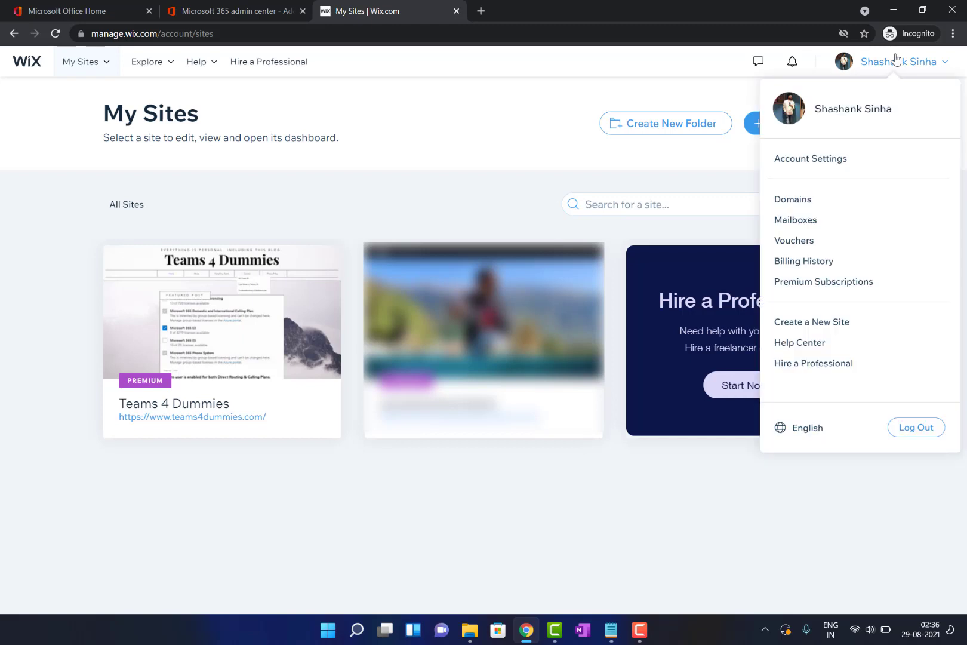
pyautogui.click(896, 59)
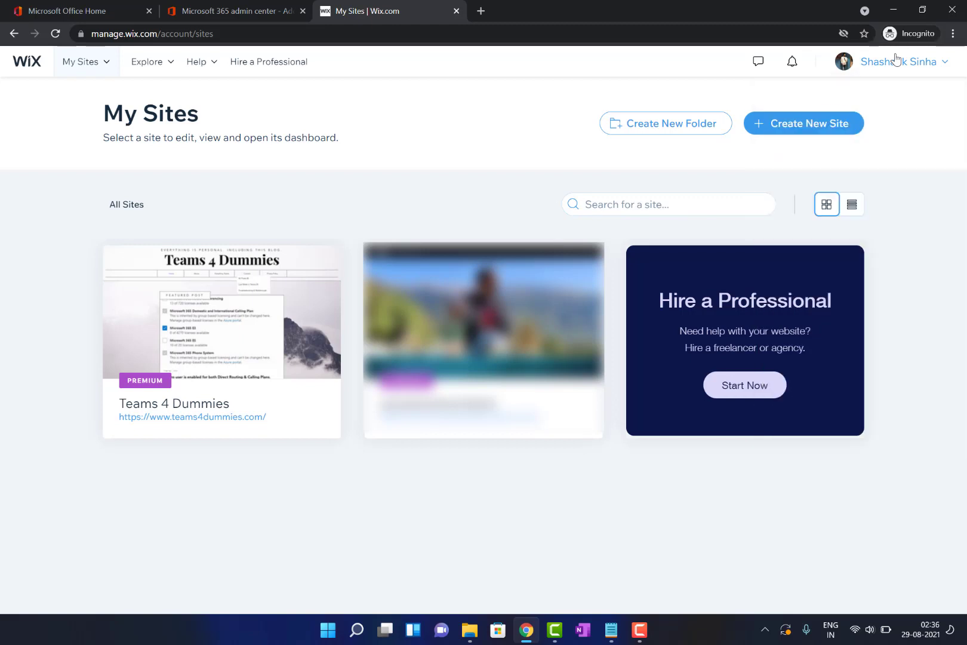
pyautogui.click(896, 60)
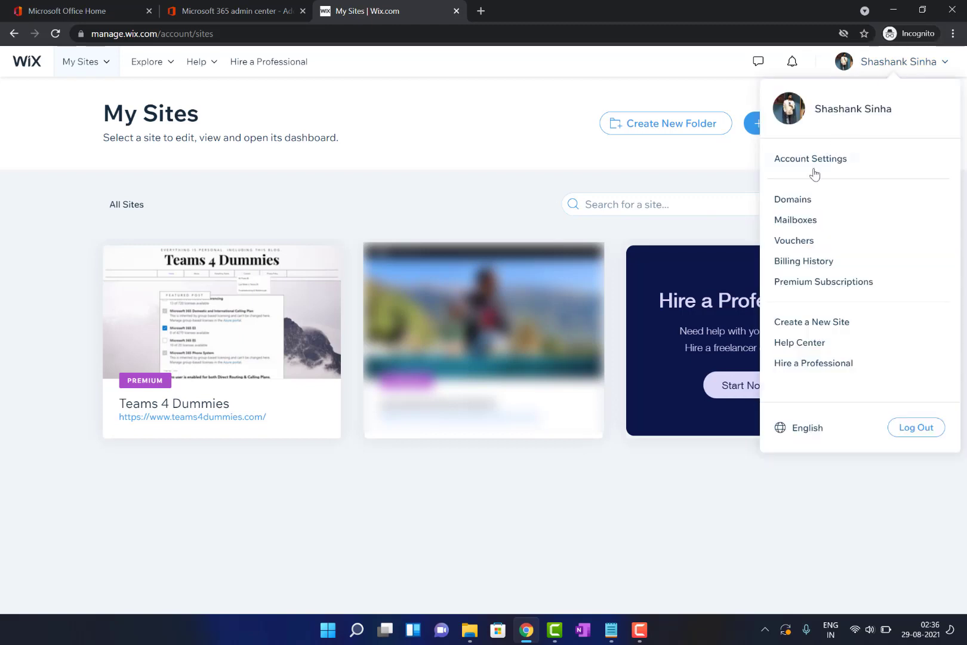
pyautogui.click(791, 198)
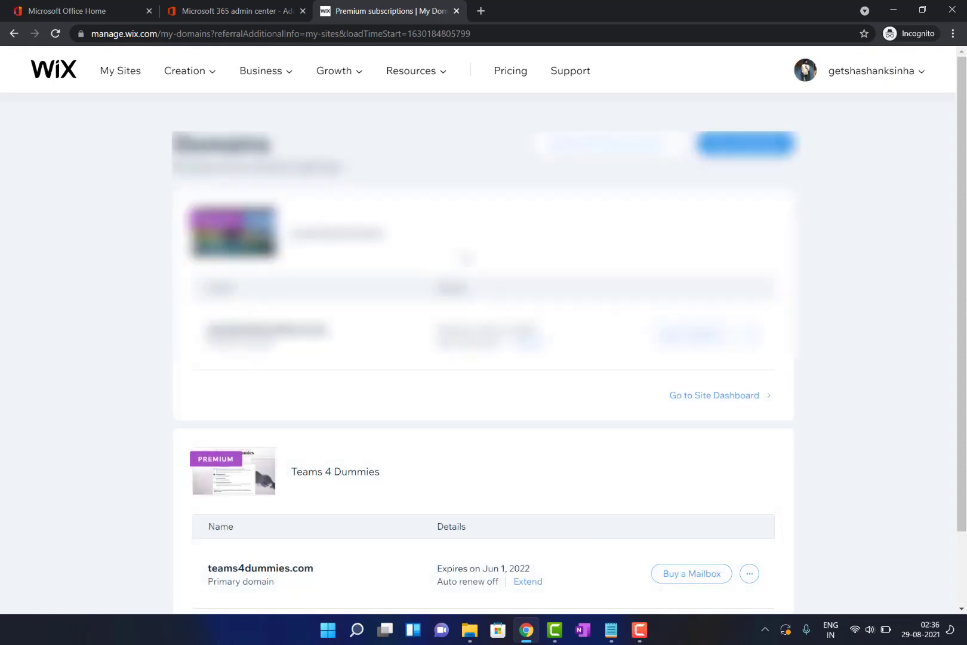
# Open DNS record management for teams4dummies.com and add a new TXT record row
pyautogui.scroll(-2, 483, 358)
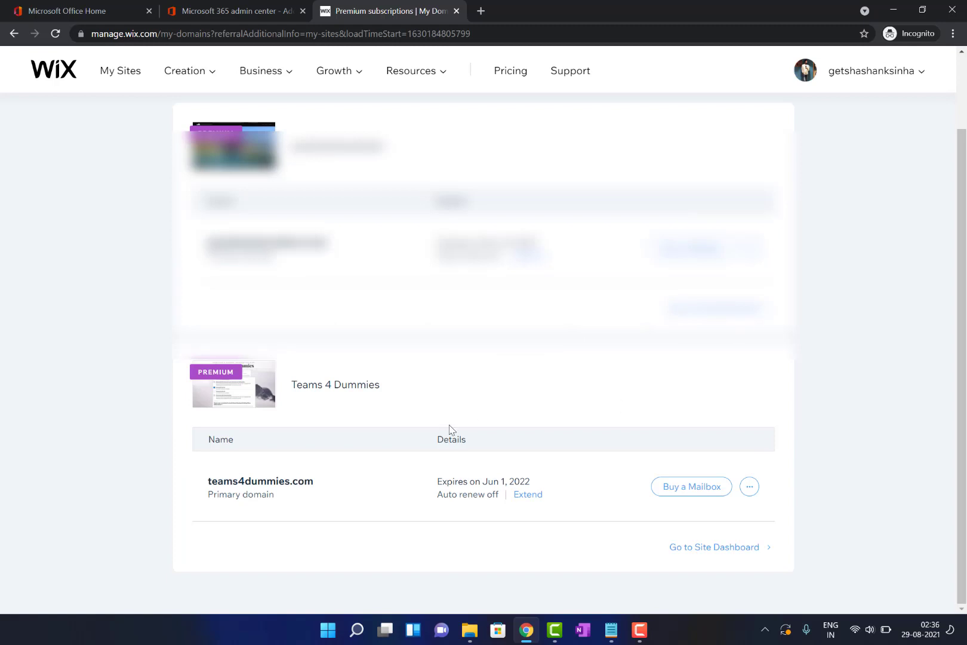
pyautogui.click(749, 486)
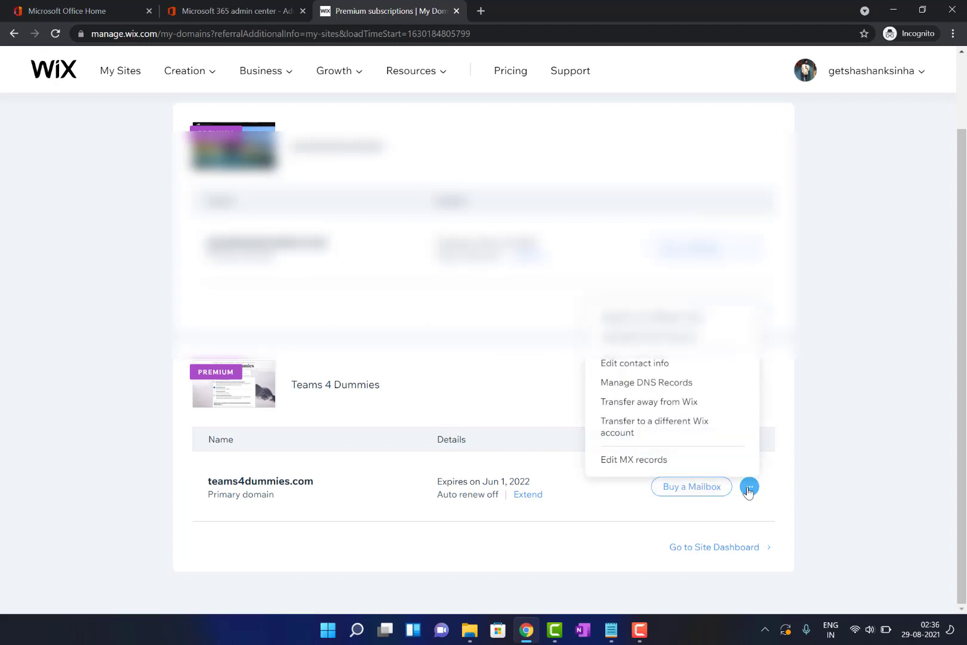
pyautogui.click(656, 382)
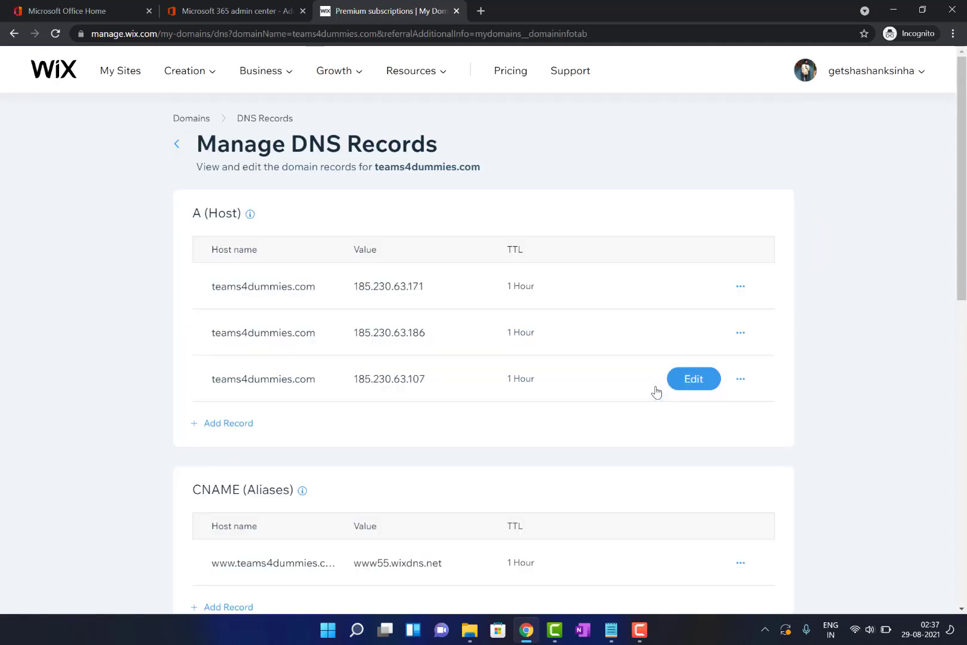
pyautogui.scroll(-5, 654, 390)
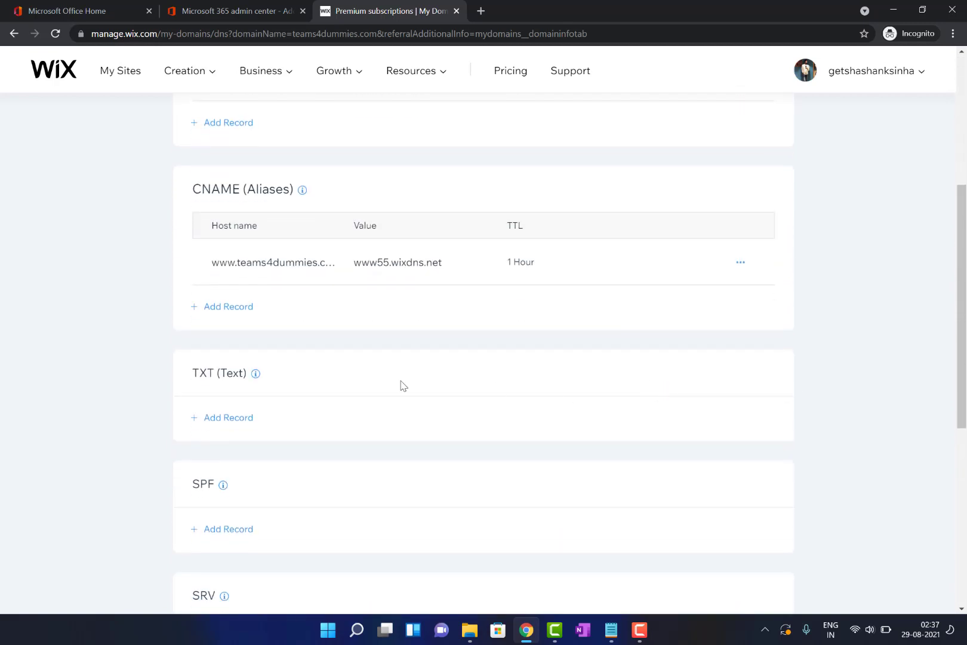
pyautogui.click(230, 419)
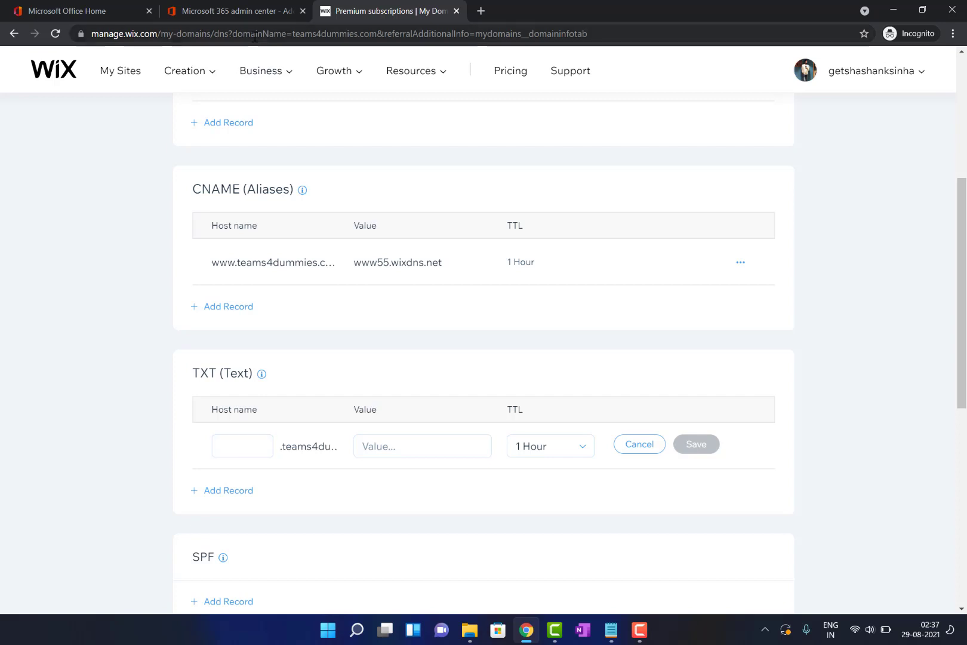
# Copy the Microsoft verification value MS=ms57295129 into the new Wix TXT record and save it
pyautogui.click(246, 12)
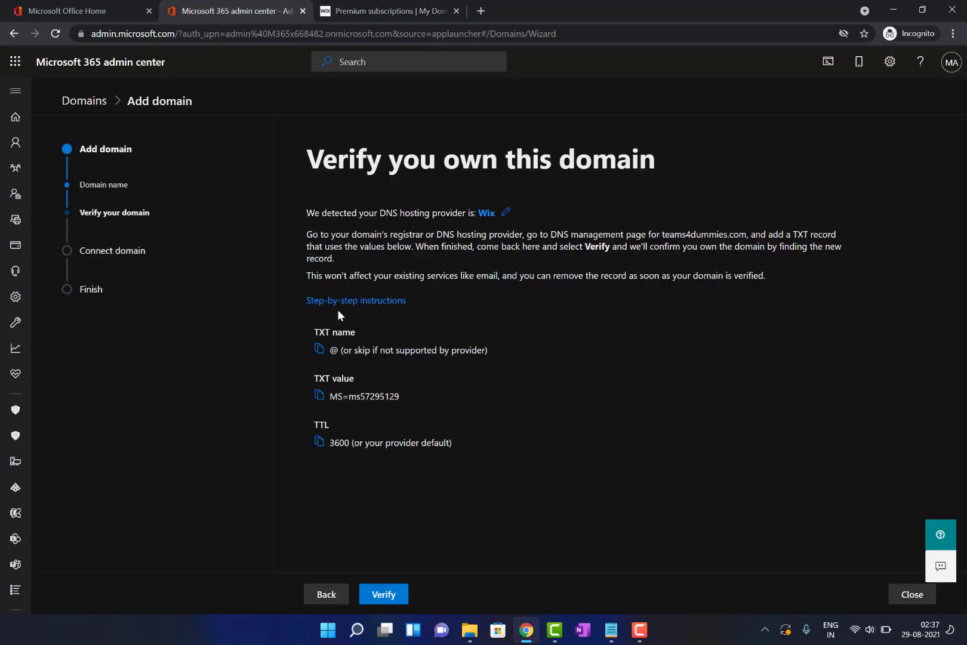
pyautogui.moveTo(402, 396); pyautogui.dragTo(333, 394)
pyautogui.hotkey('ctrl', 'c')
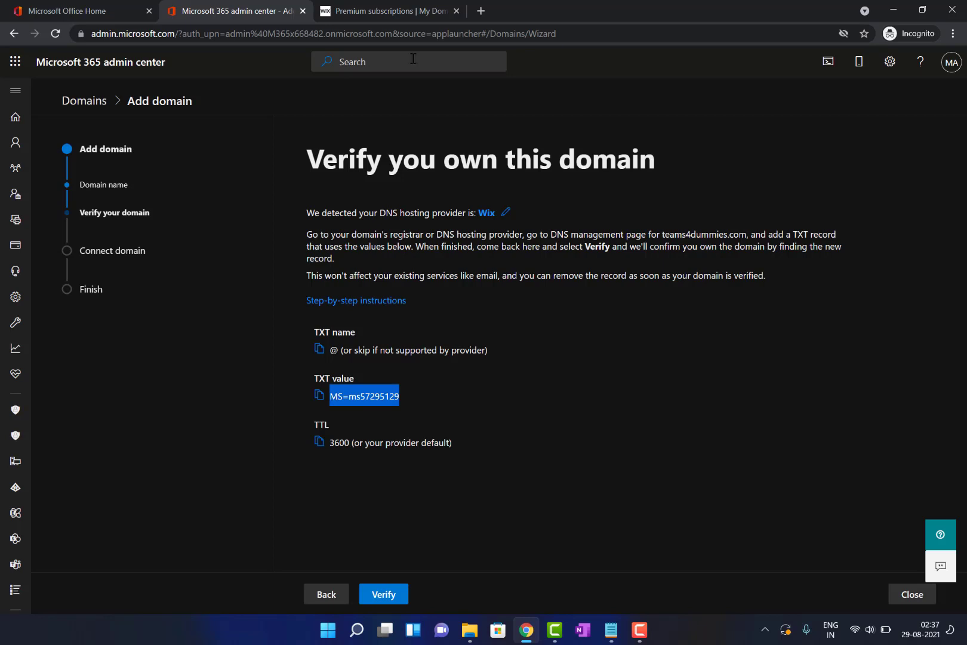
pyautogui.click(418, 9)
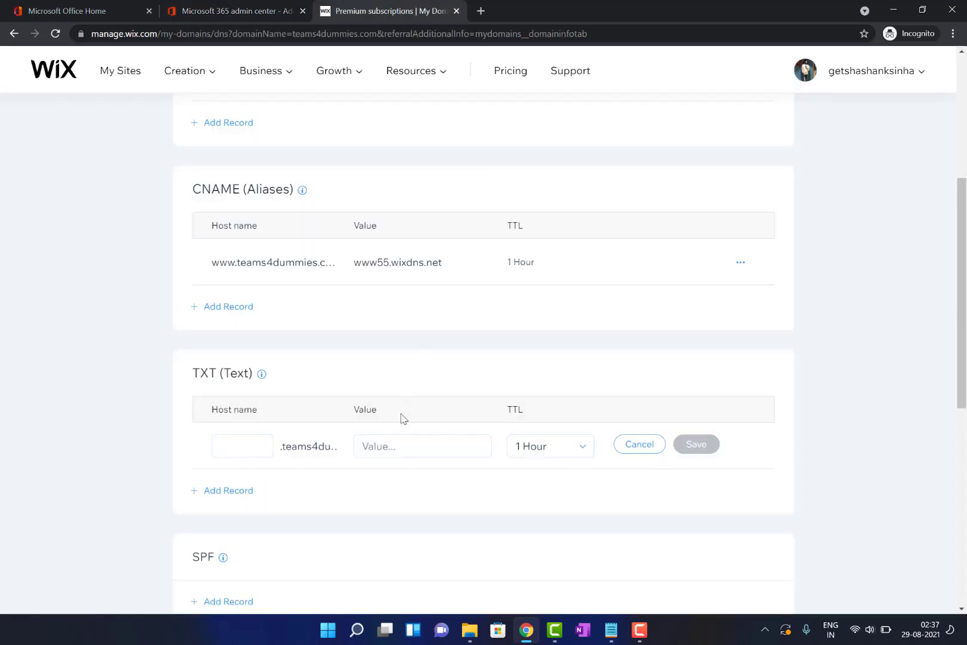
pyautogui.click(399, 445)
pyautogui.hotkey('ctrl', 'v')
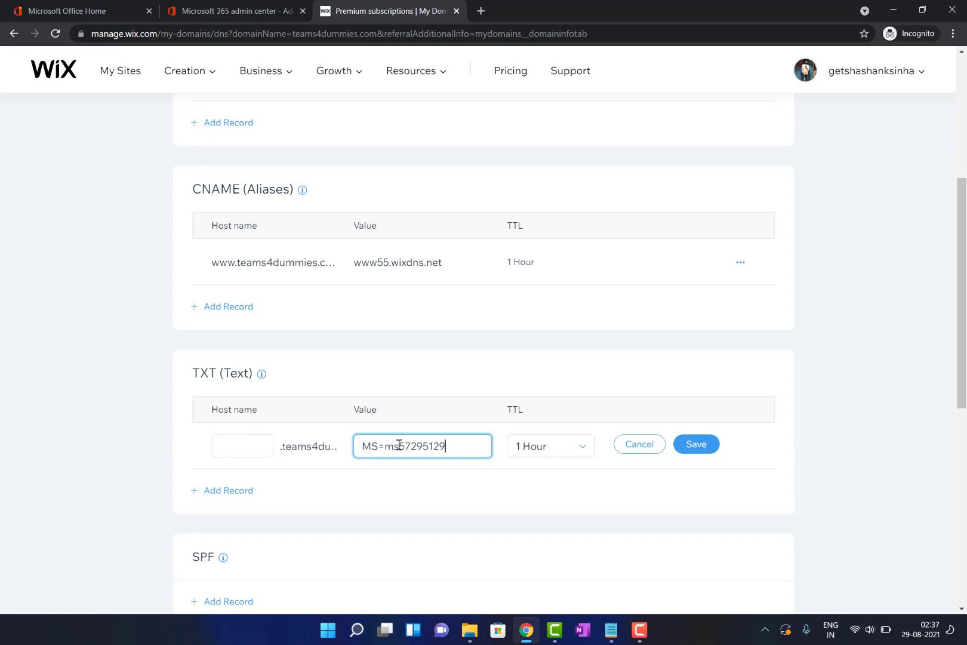
pyautogui.click(697, 451)
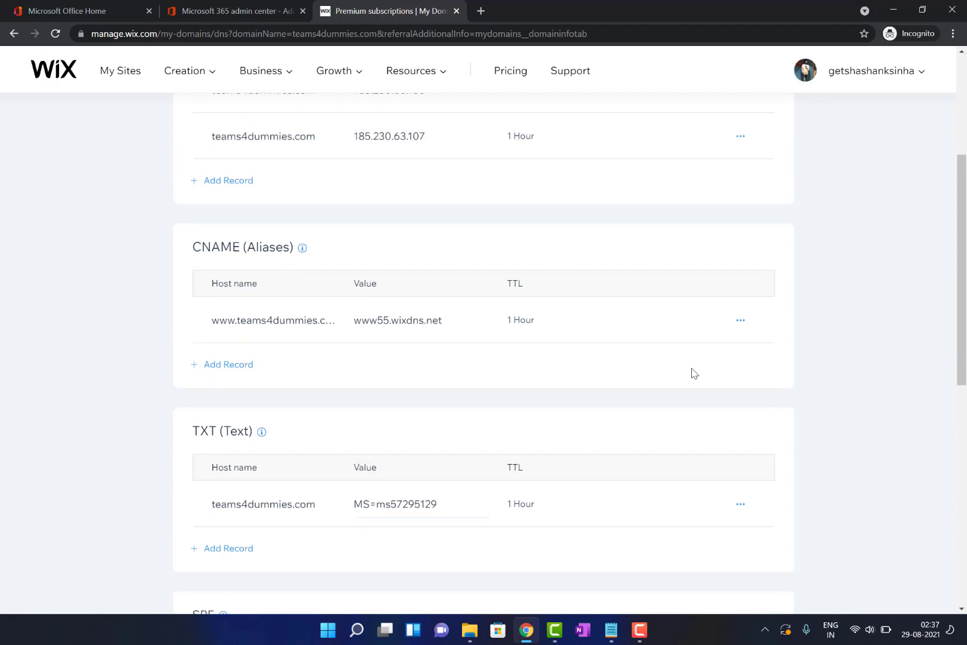
# Review the saved TXT record and return to the Microsoft 365 verification page
pyautogui.scroll(-5, 692, 369)
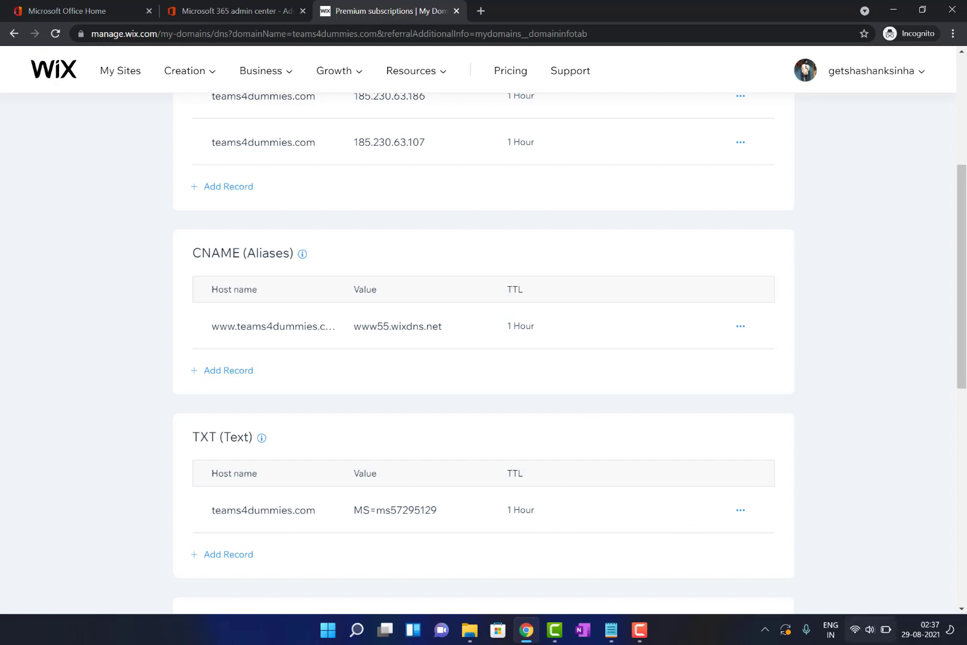
pyautogui.click(888, 632)
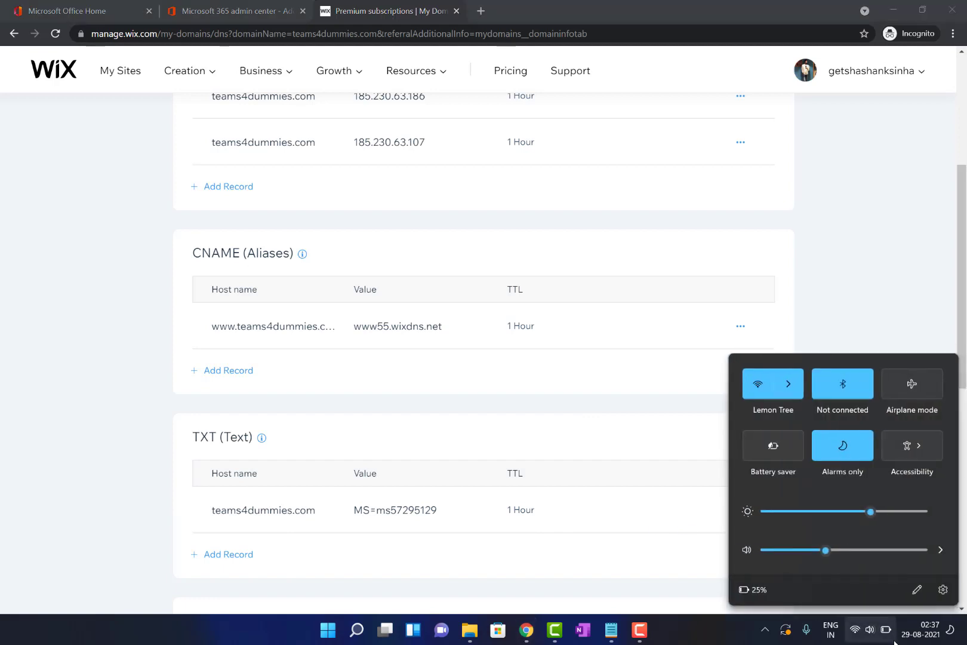
pyautogui.click(919, 634)
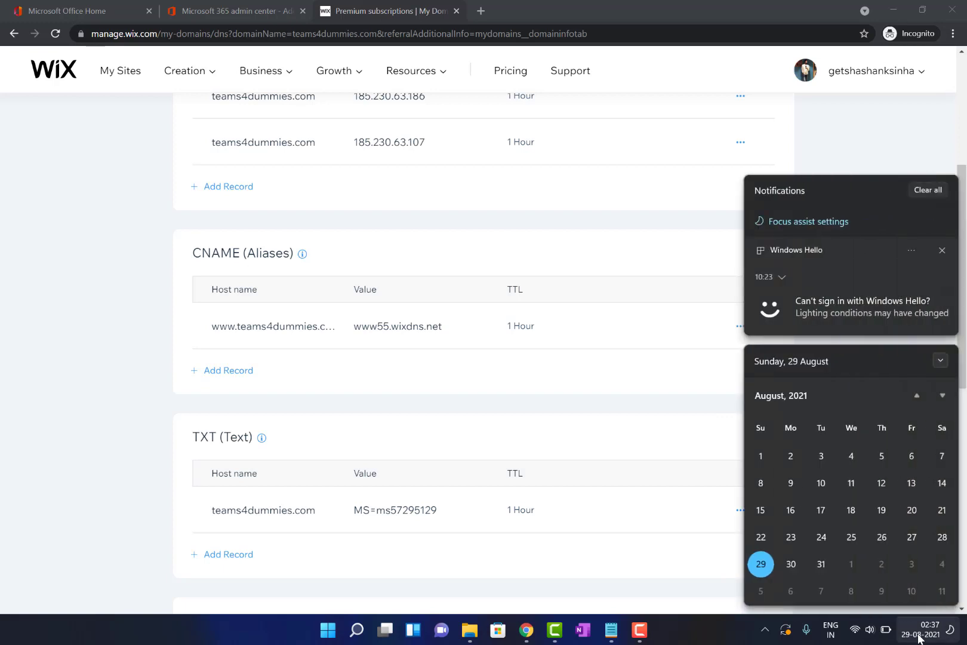
pyautogui.click(920, 636)
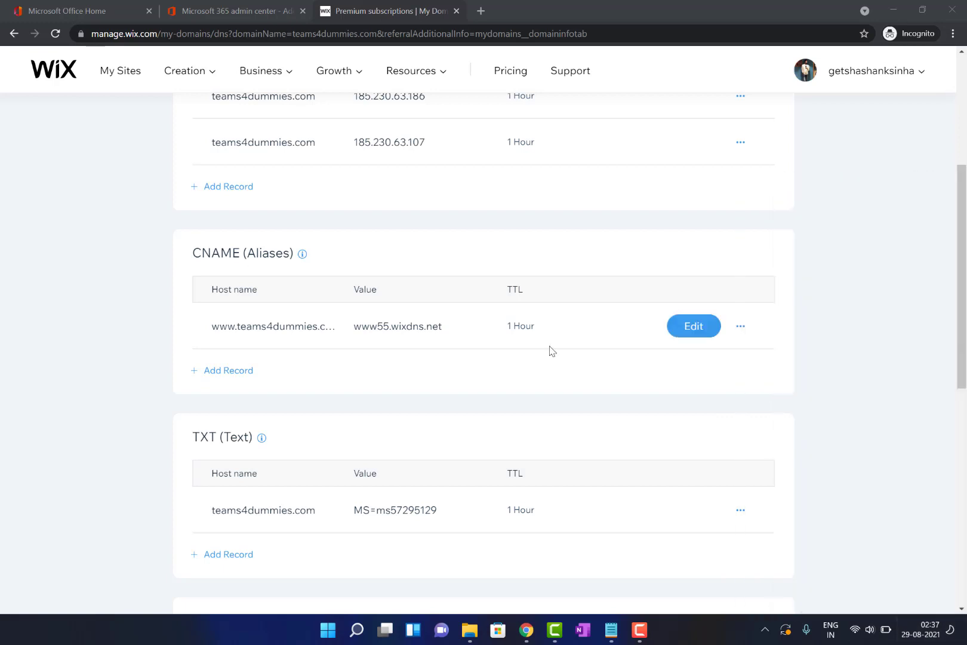
pyautogui.click(238, 11)
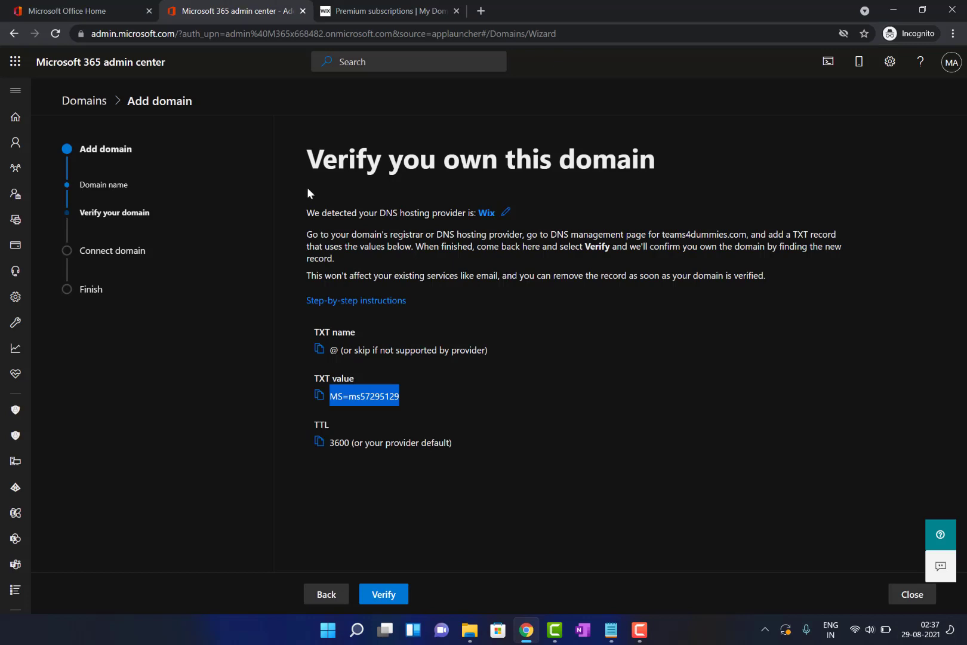
# Verify ownership of teams4dummies.com and continue with 'Add your own DNS records'
pyautogui.click(552, 497)
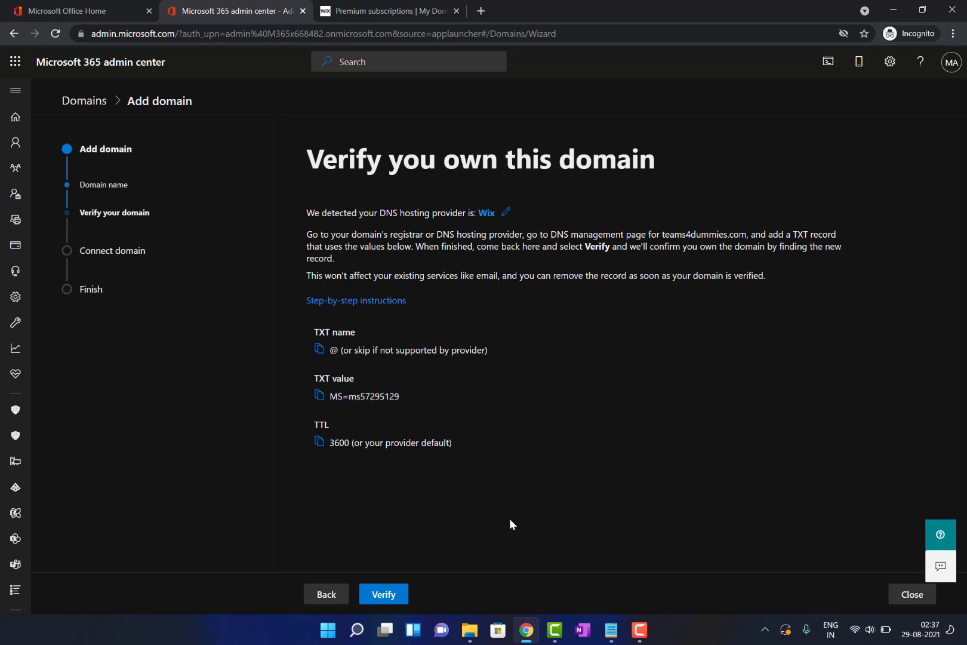
pyautogui.click(385, 594)
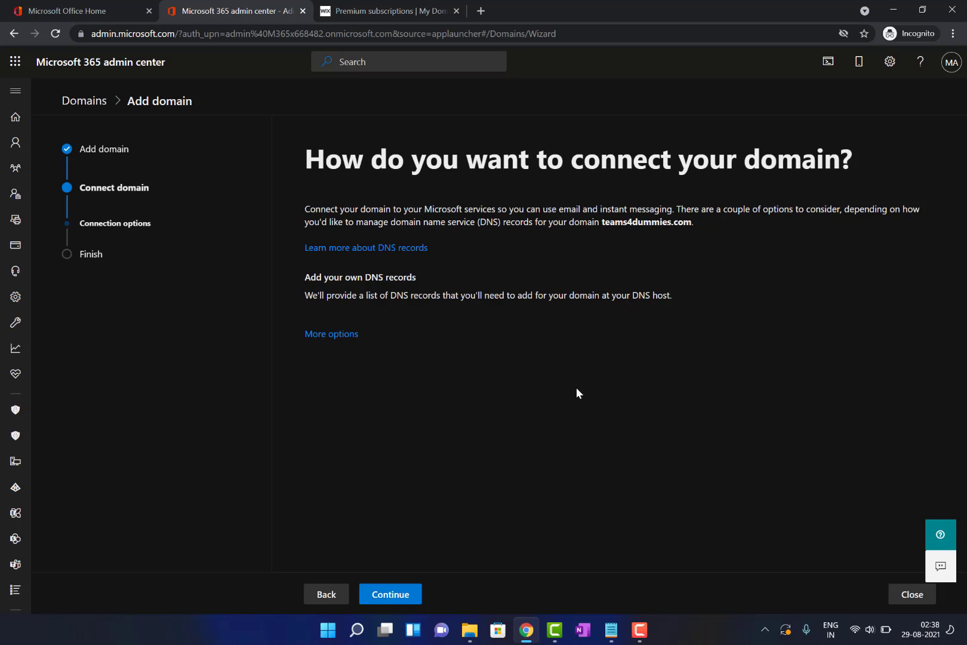
pyautogui.click(412, 595)
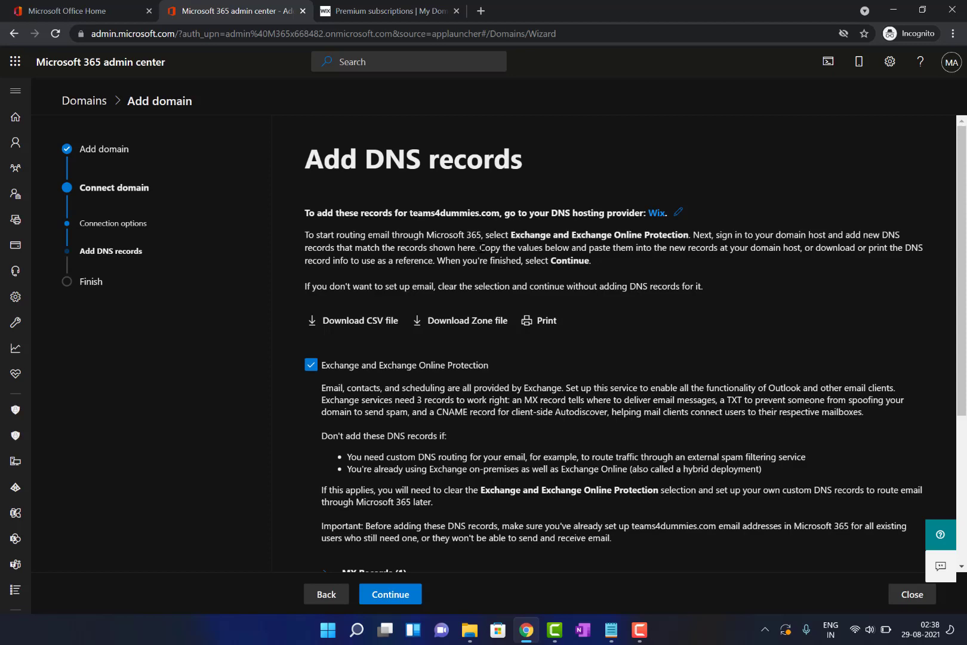
# Expand the MX, CNAME and TXT record sections to show the required record values
pyautogui.scroll(-3, 482, 247)
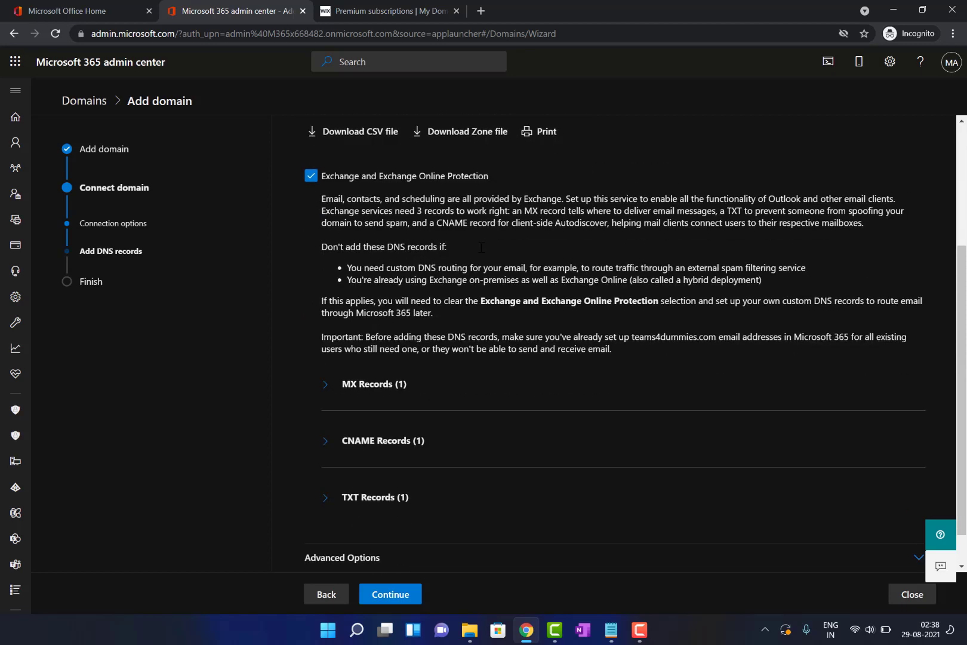
pyautogui.scroll(-1, 482, 247)
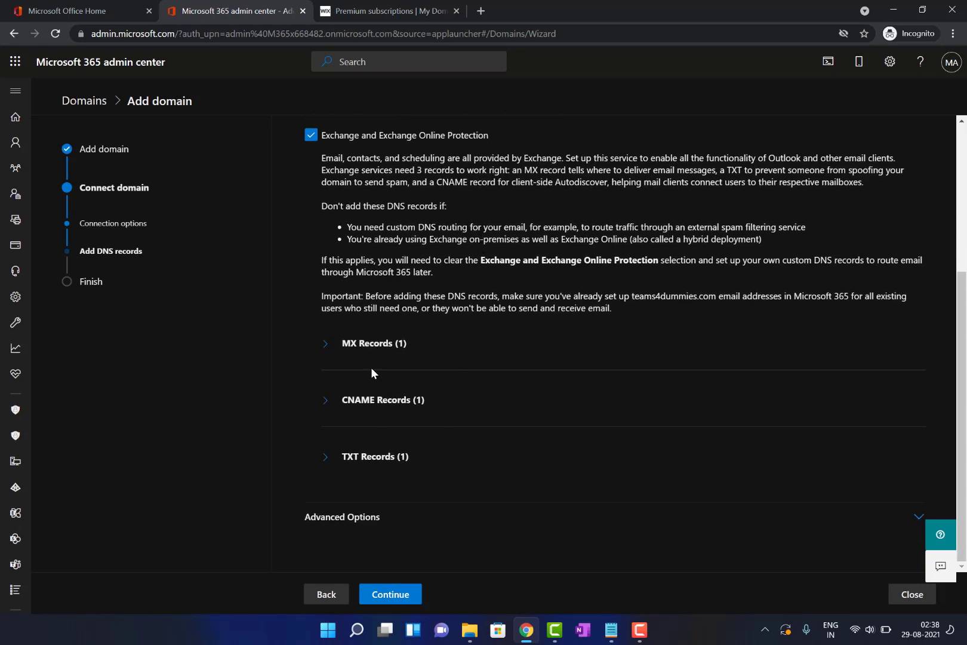
pyautogui.click(327, 345)
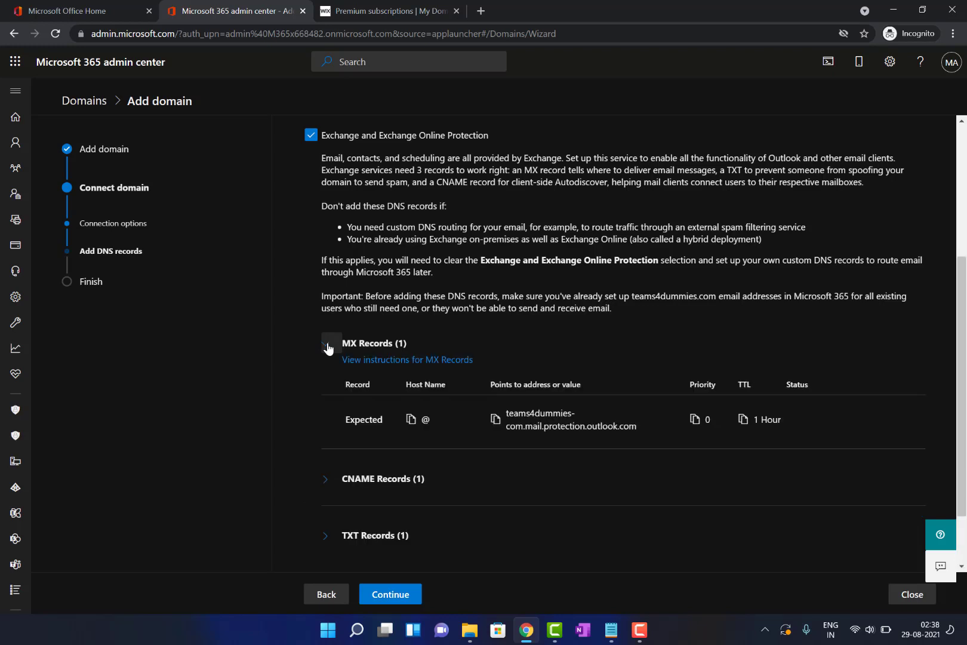
pyautogui.click(327, 480)
pyautogui.scroll(-3, 326, 485)
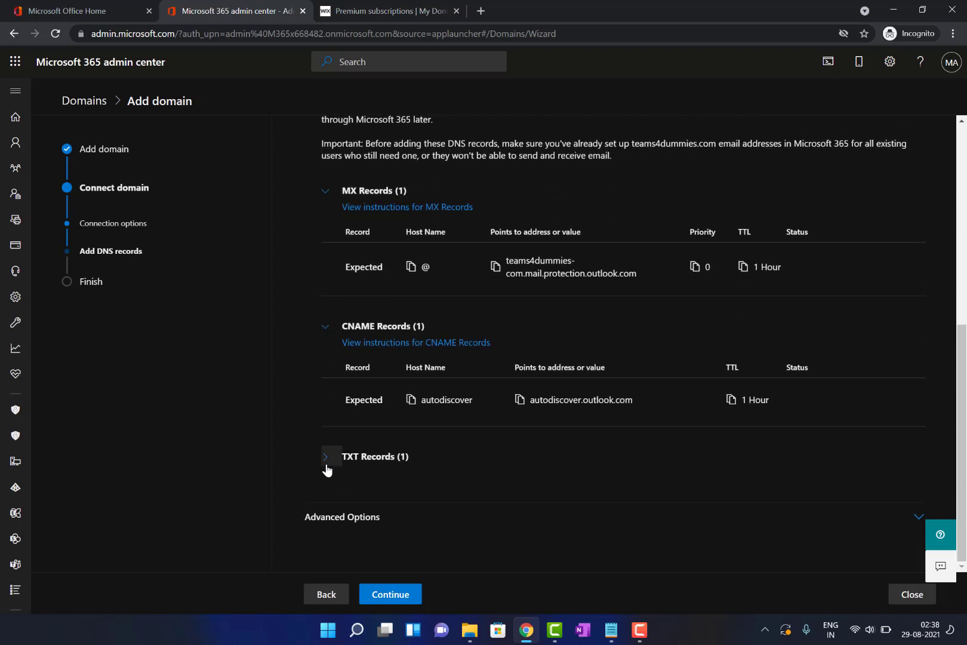
pyautogui.click(327, 466)
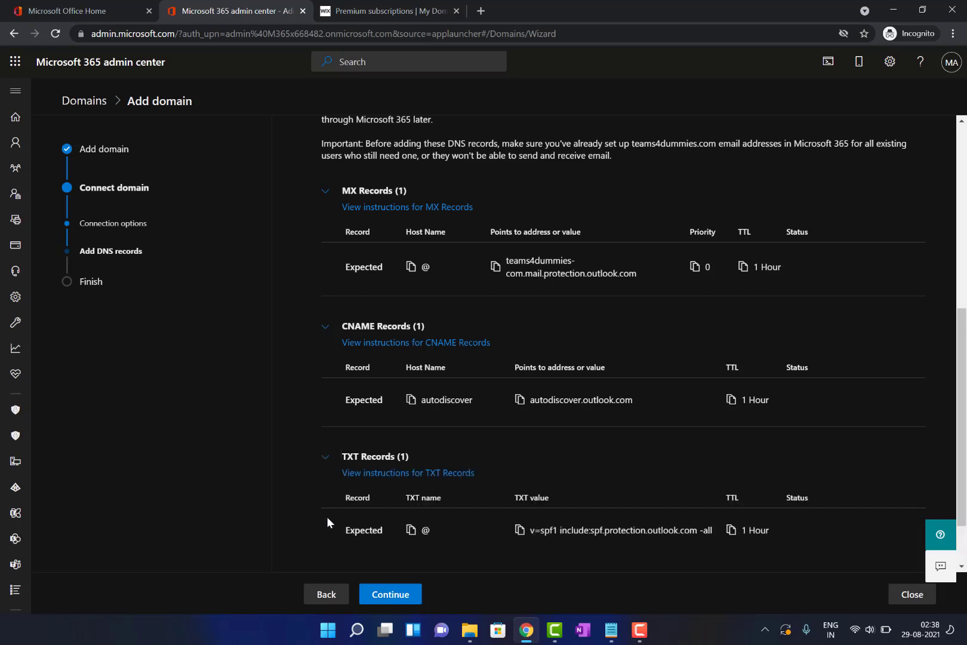
pyautogui.scroll(-1, 328, 517)
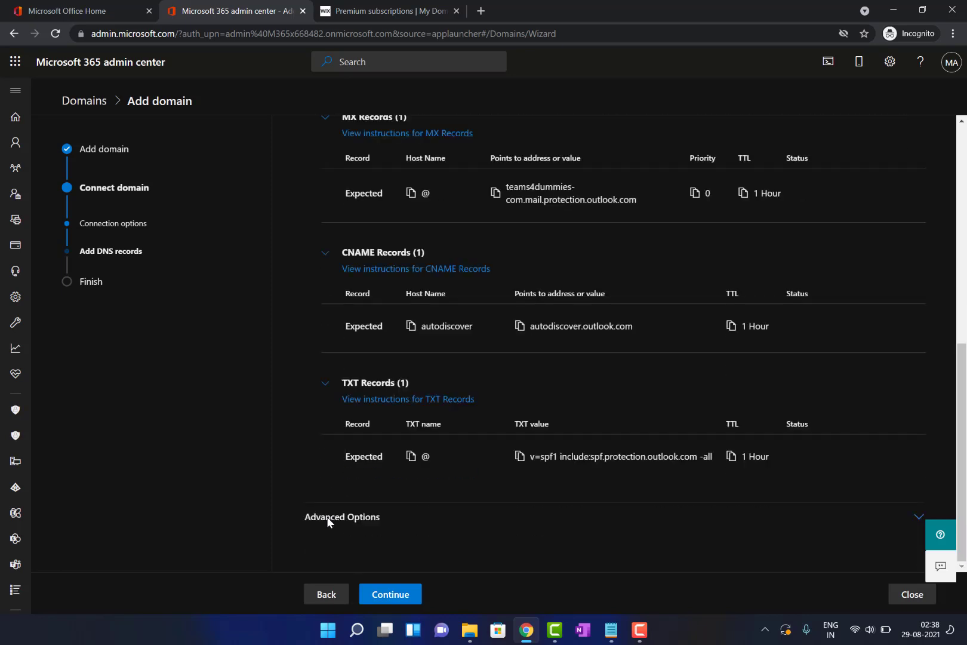
# Run the DNS check, review the missing MX and CNAME results, and copy the MX target address
pyautogui.click(390, 593)
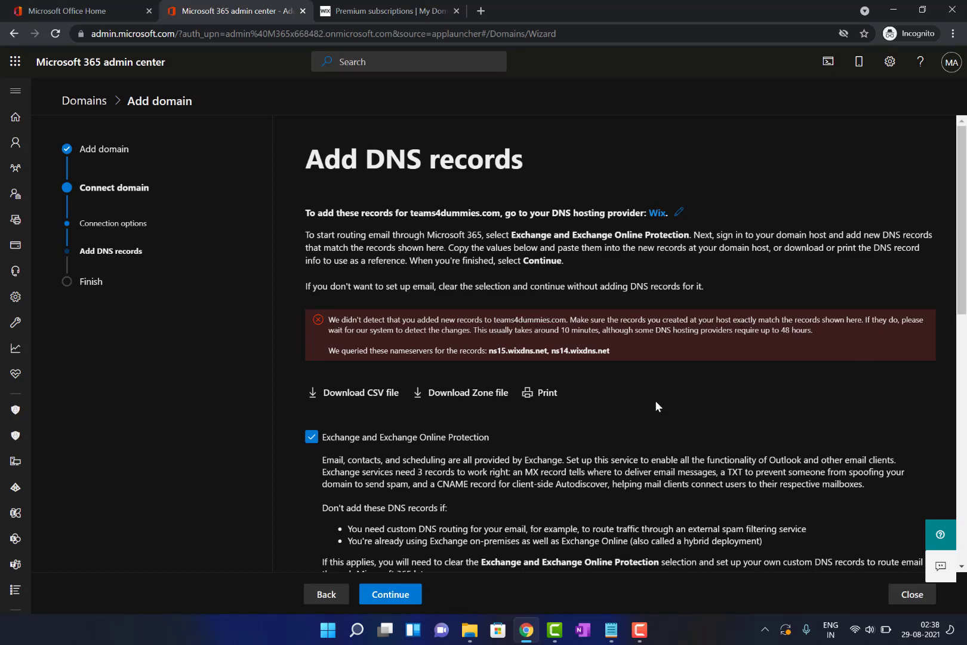
pyautogui.scroll(-4, 583, 392)
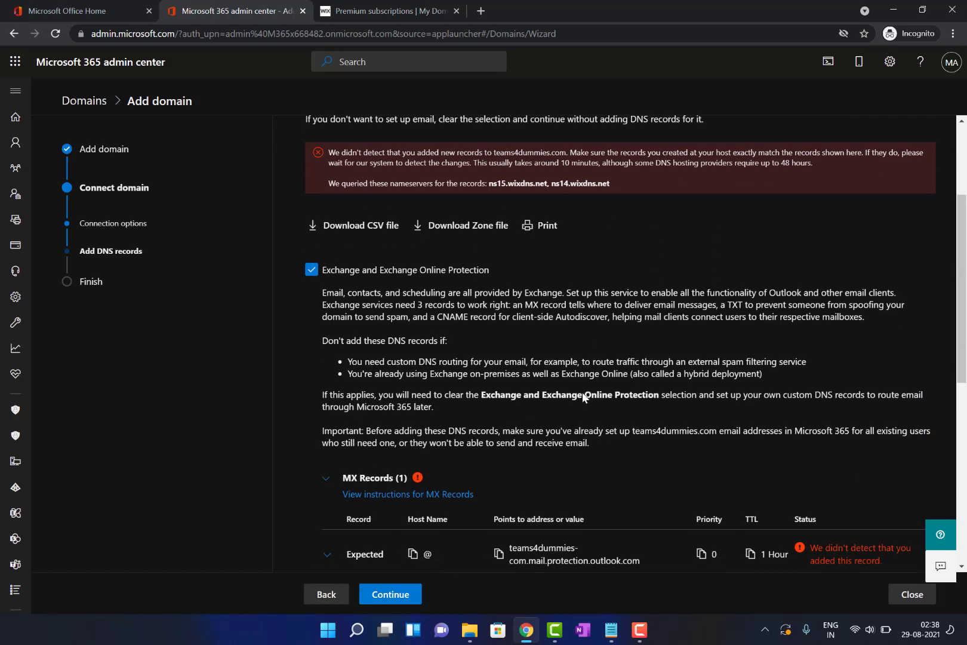
pyautogui.scroll(-2, 582, 391)
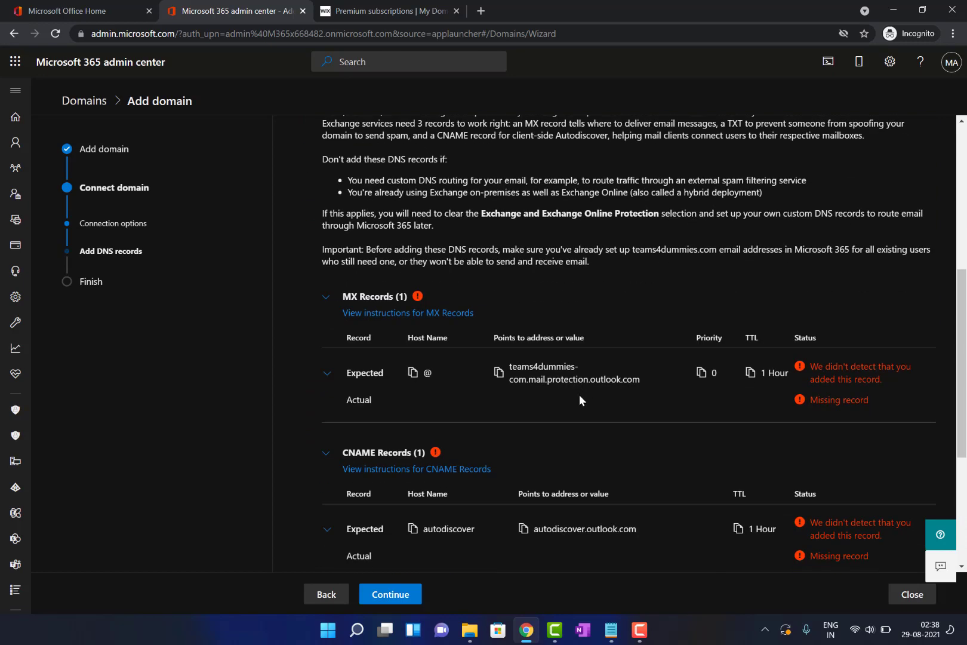
pyautogui.click(498, 373)
# Copy the SPF TXT value v=spf1 include:spf.protection.outlook.com -all from the admin center
pyautogui.click(389, 6)
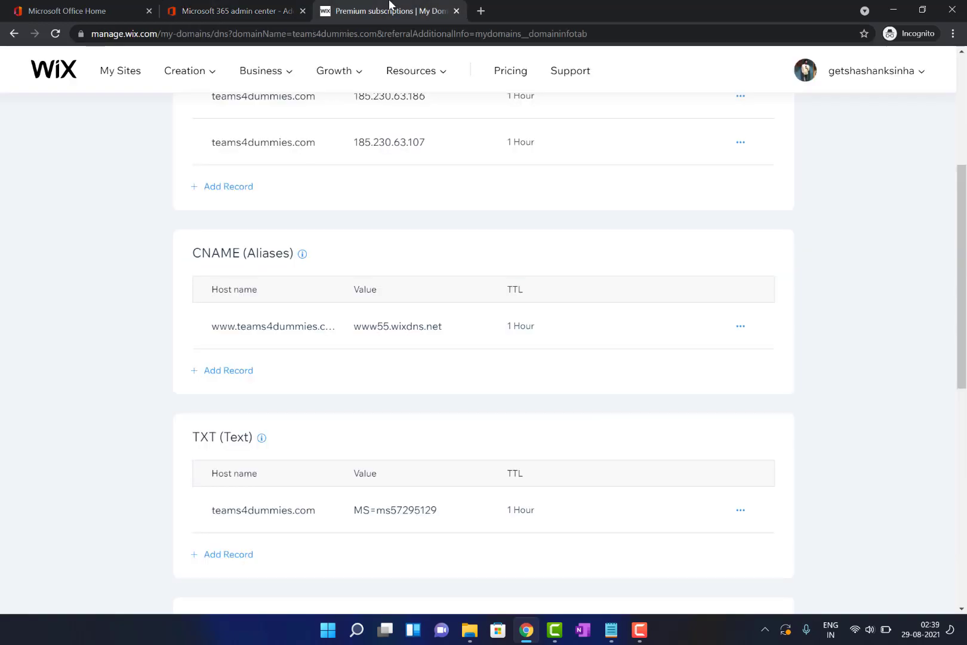
pyautogui.scroll(2, 336, 341)
pyautogui.scroll(-5, 341, 343)
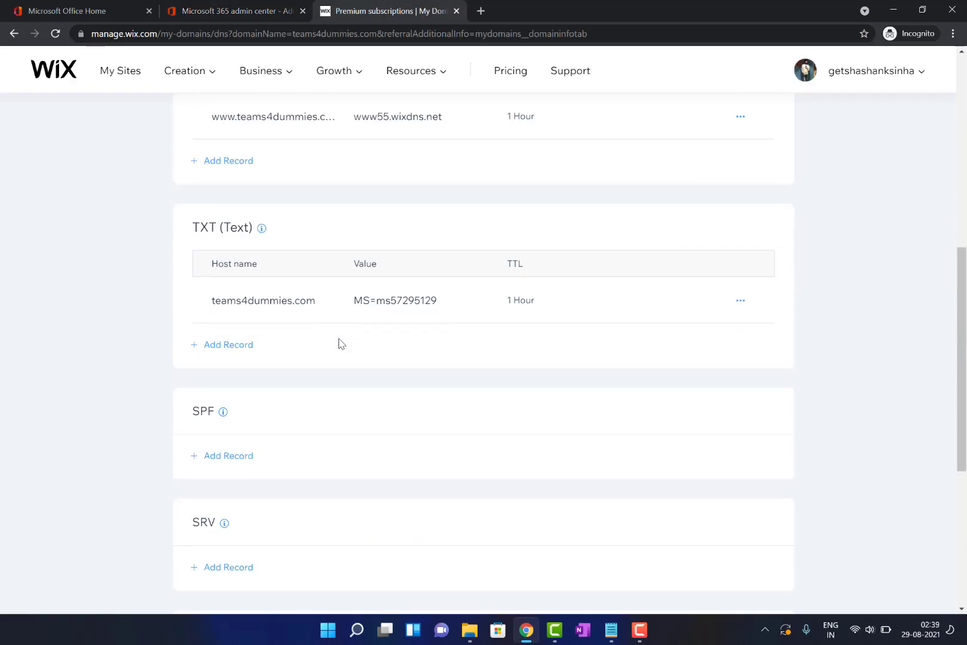
pyautogui.scroll(-1, 340, 343)
pyautogui.scroll(-2, 309, 443)
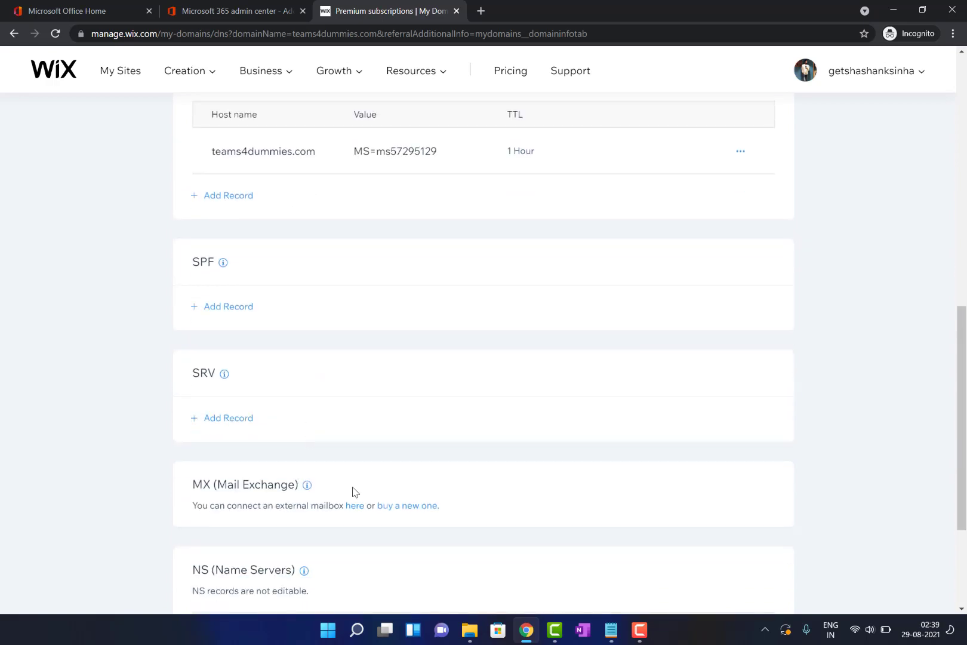
pyautogui.click(289, 8)
pyautogui.scroll(-2, 397, 355)
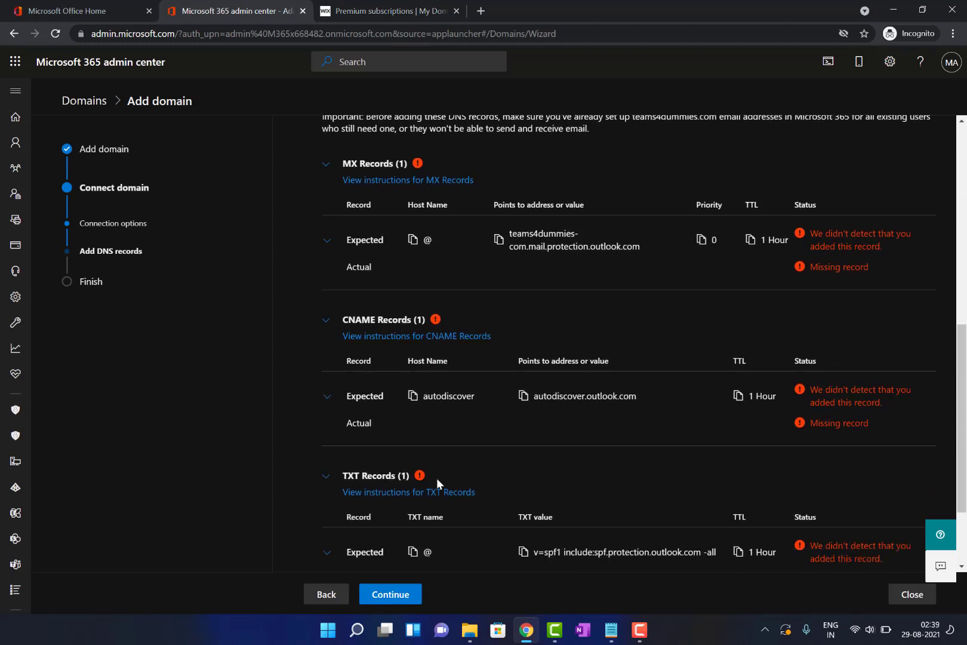
pyautogui.scroll(-1, 437, 484)
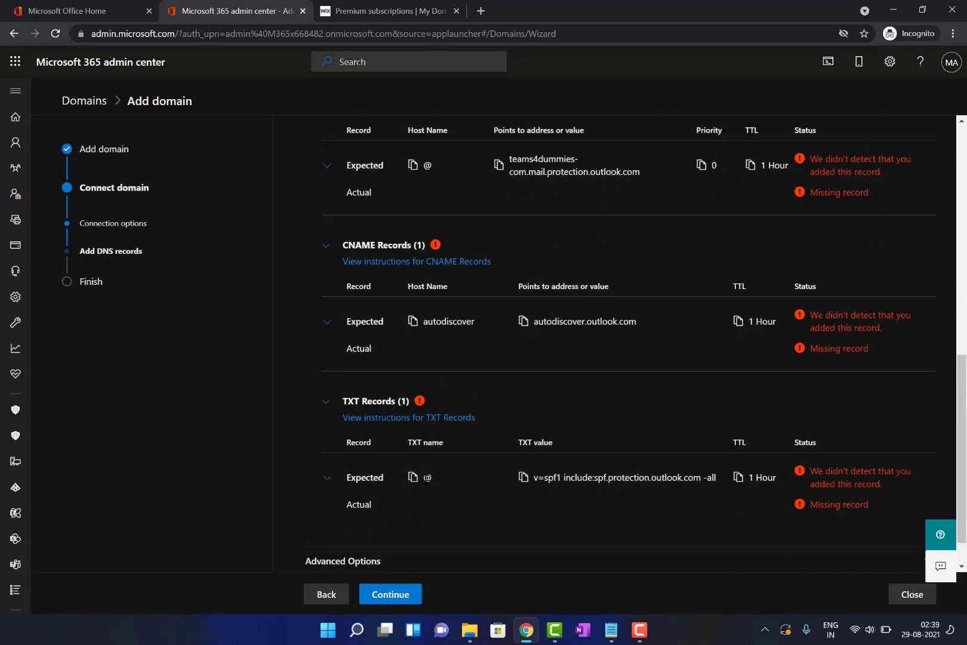
pyautogui.click(523, 478)
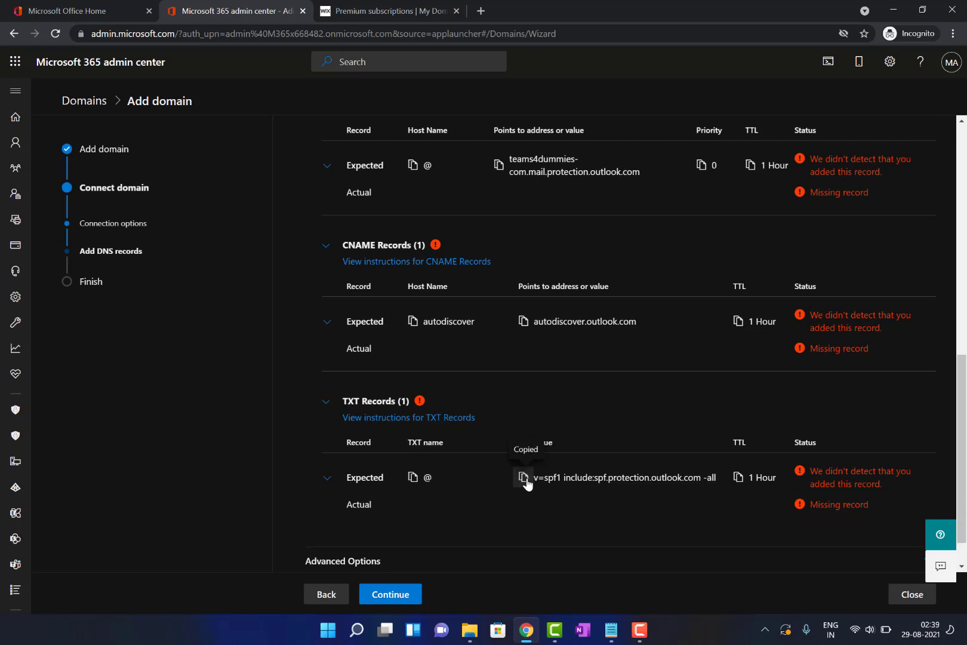
pyautogui.scroll(-1, 507, 381)
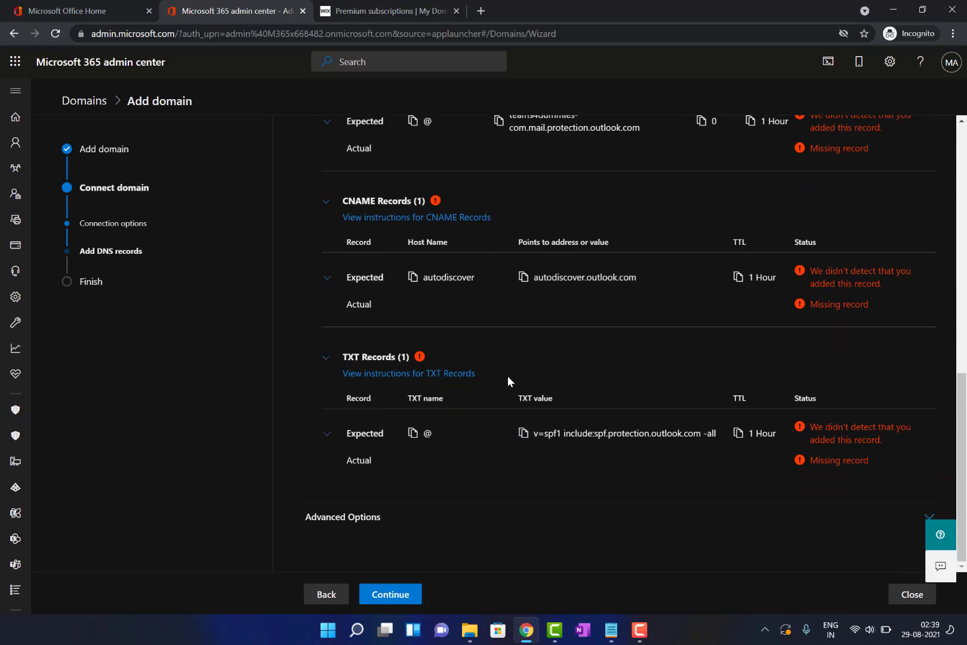
# Add a new Wix TXT record holding the SPF value, save it, and return to Microsoft 365
pyautogui.click(403, 7)
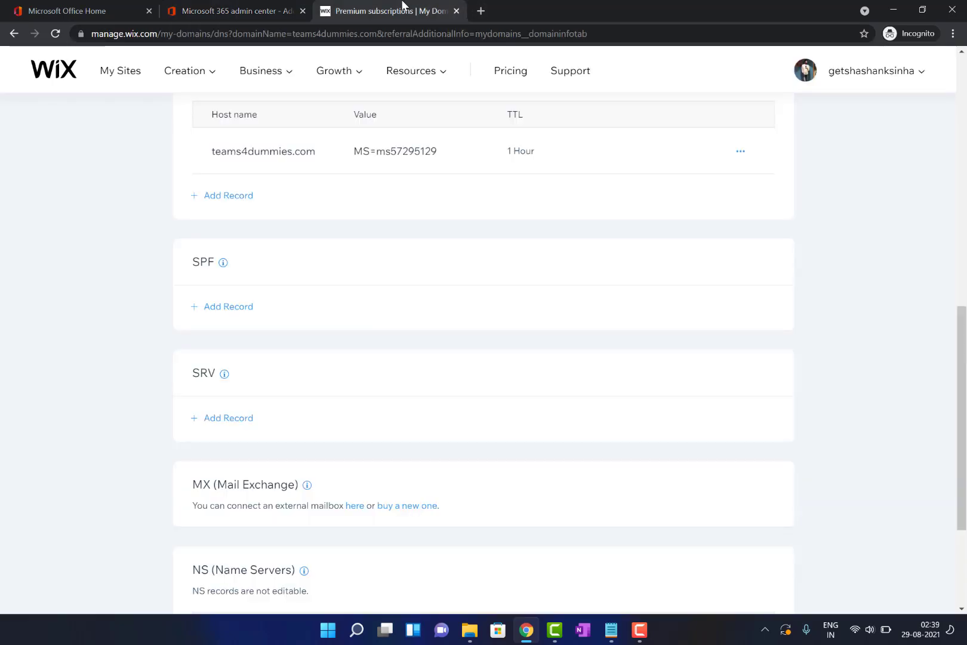
pyautogui.click(255, 7)
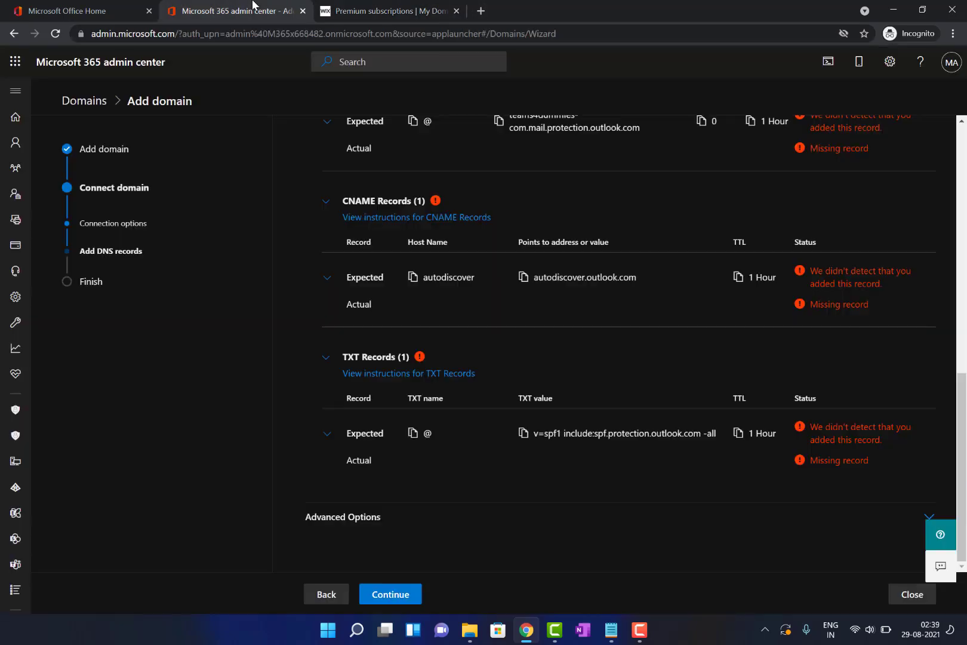
pyautogui.click(351, 6)
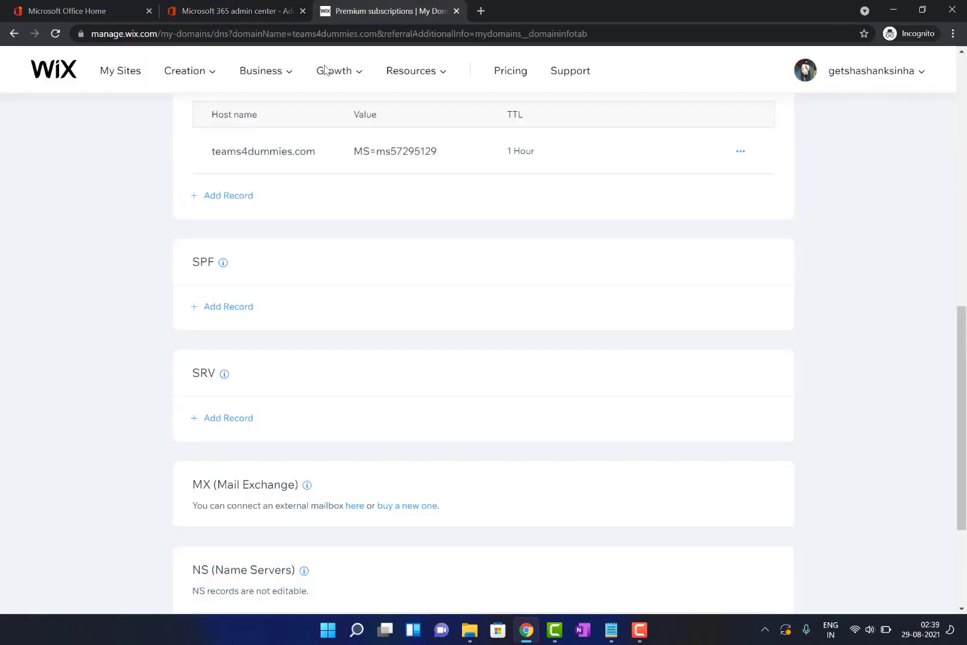
pyautogui.scroll(1, 209, 241)
pyautogui.click(222, 230)
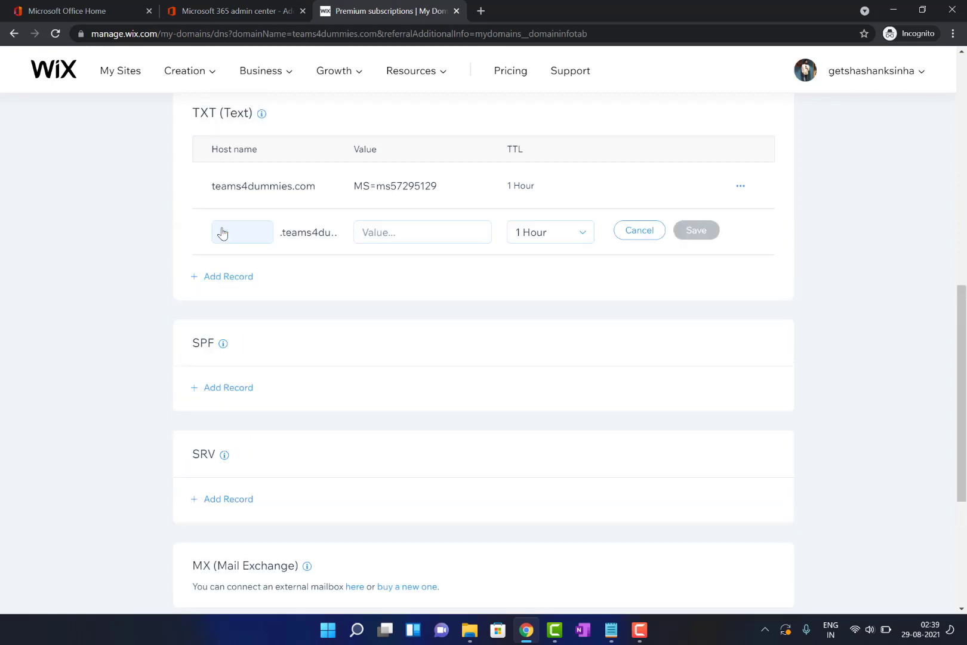
pyautogui.click(417, 230)
pyautogui.hotkey('ctrl', 'v')
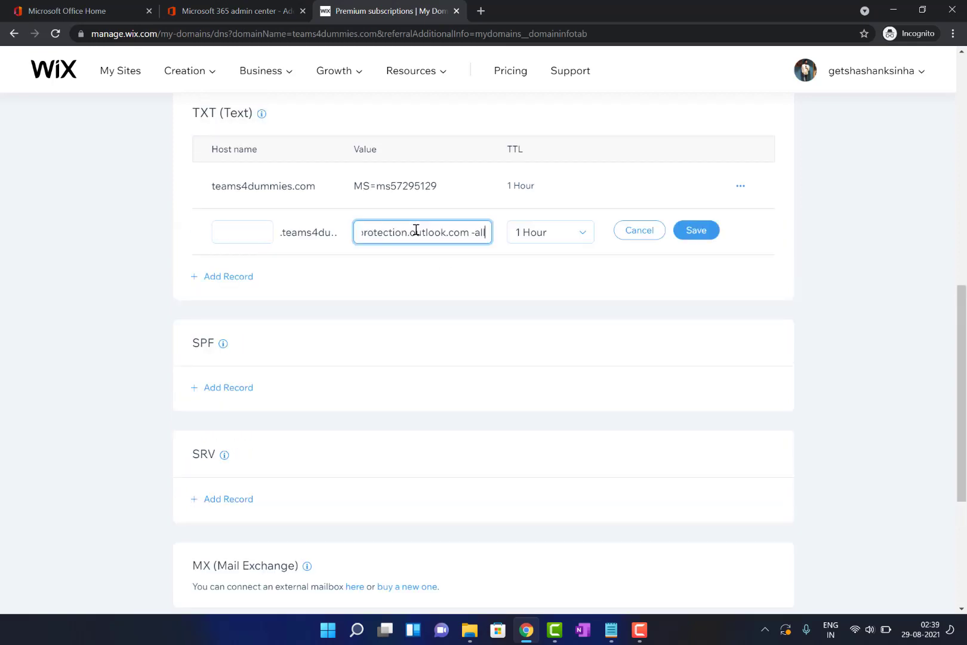
pyautogui.click(698, 236)
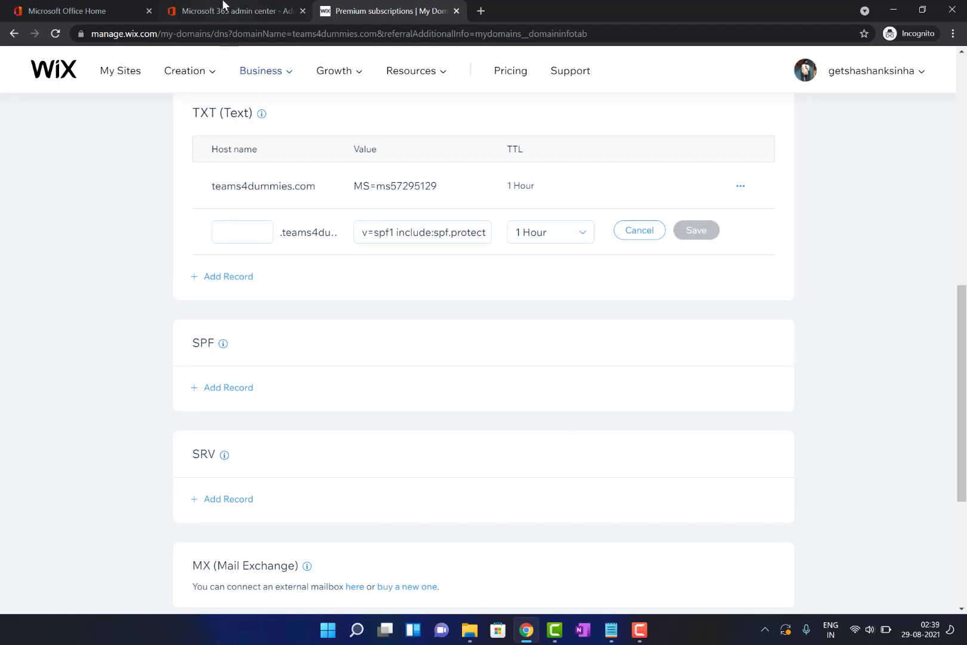
pyautogui.click(225, 6)
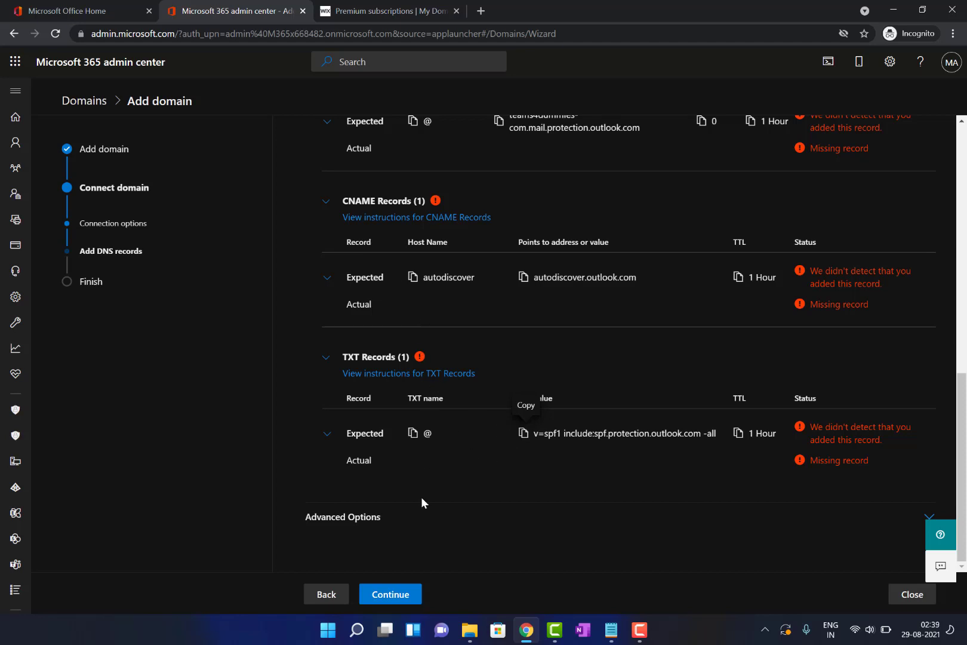
# Copy the autodiscover CNAME target autodiscover.outlook.com from the admin center
pyautogui.scroll(2, 449, 529)
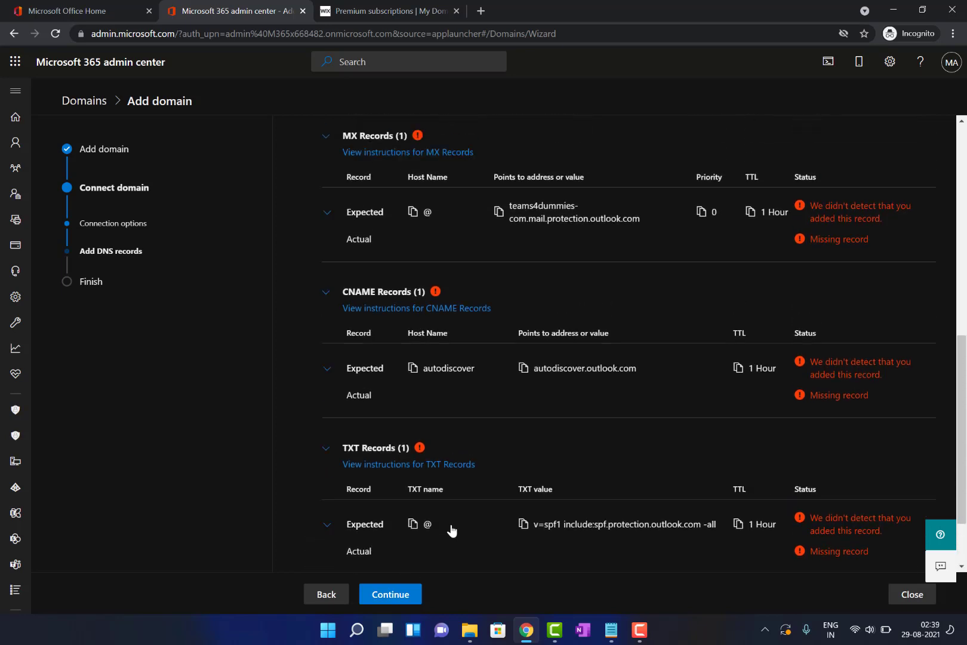
pyautogui.scroll(1, 452, 530)
pyautogui.scroll(1, 452, 530)
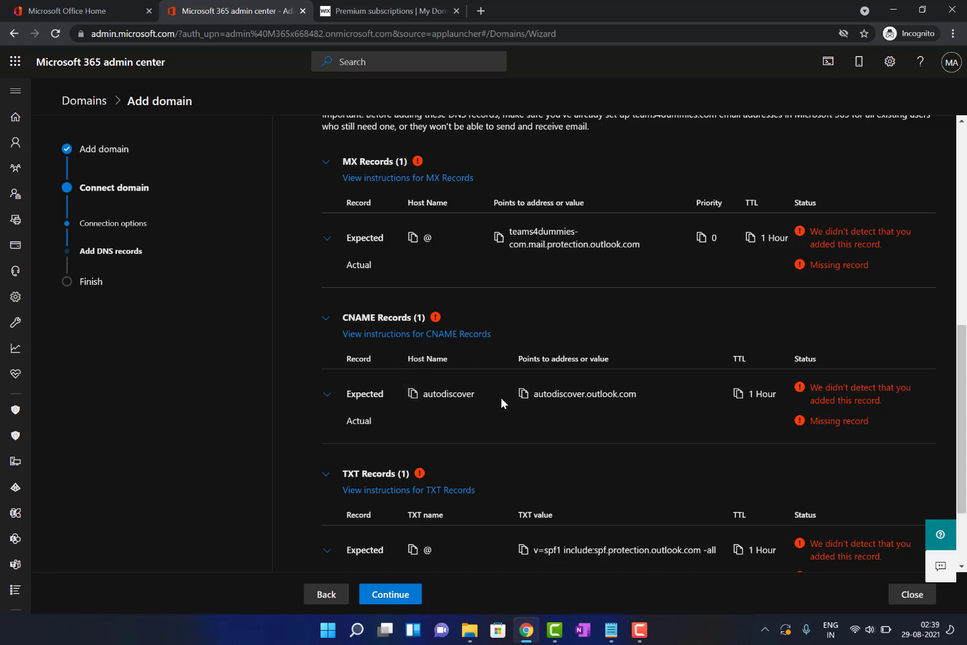
pyautogui.click(523, 396)
# Add a Wix CNAME record autodiscover pointing to autodiscover.outlook.com and save the changes
pyautogui.click(388, 11)
pyautogui.scroll(1, 213, 330)
pyautogui.scroll(3, 213, 331)
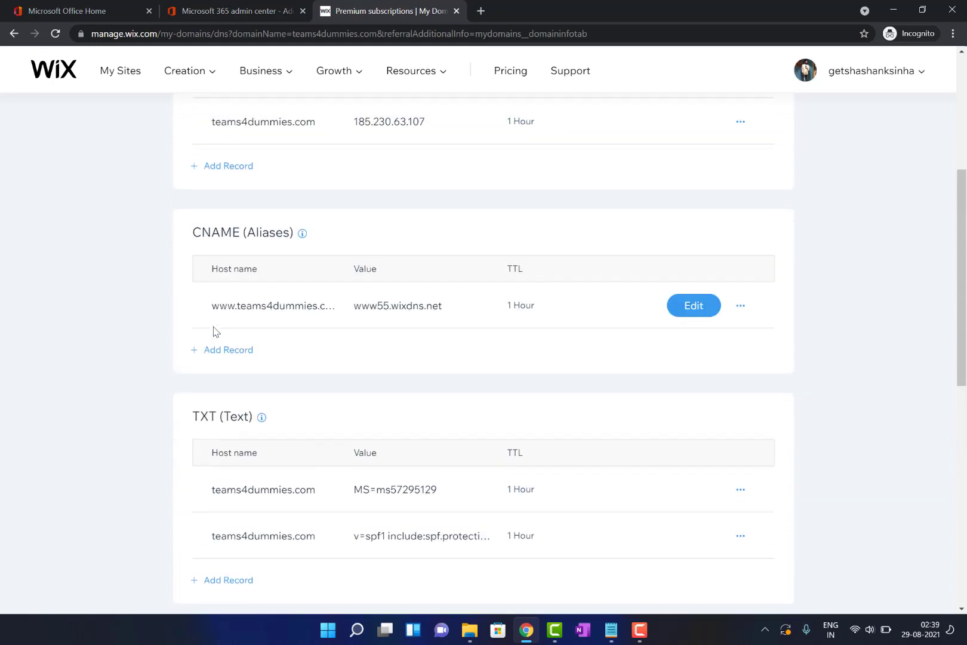
pyautogui.click(217, 352)
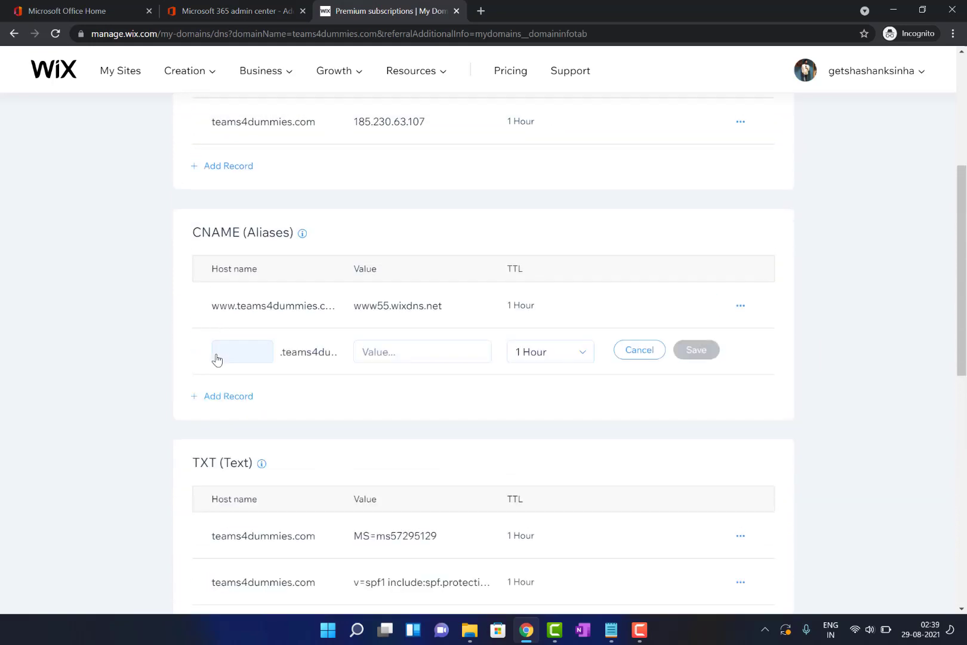
pyautogui.click(242, 356)
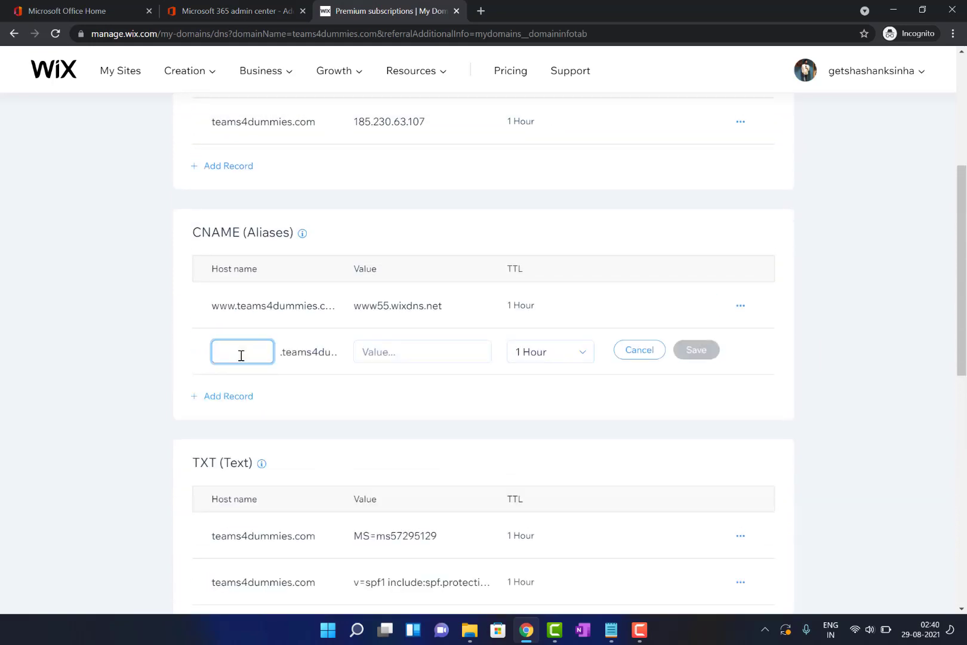
pyautogui.write('auto')
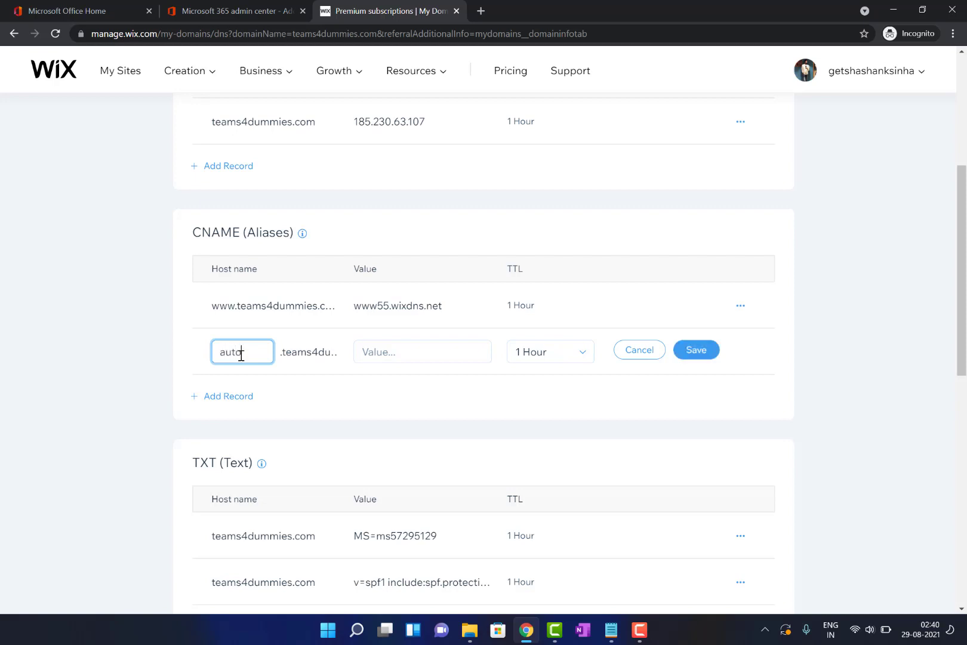
pyautogui.write('discover')
pyautogui.press('Tab')
pyautogui.hotkey('ctrl', 'v')
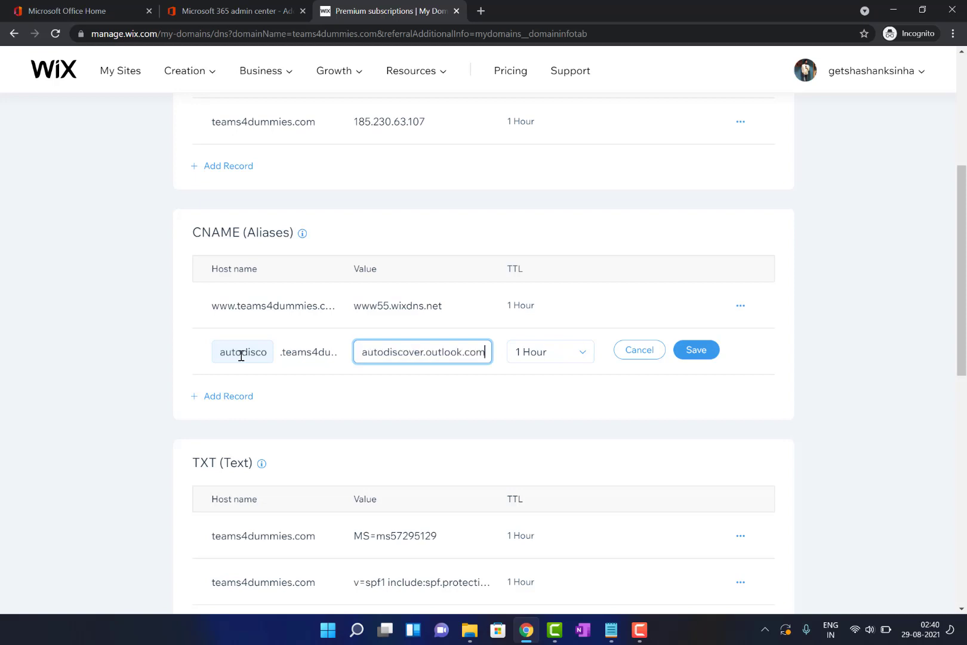
pyautogui.click(697, 353)
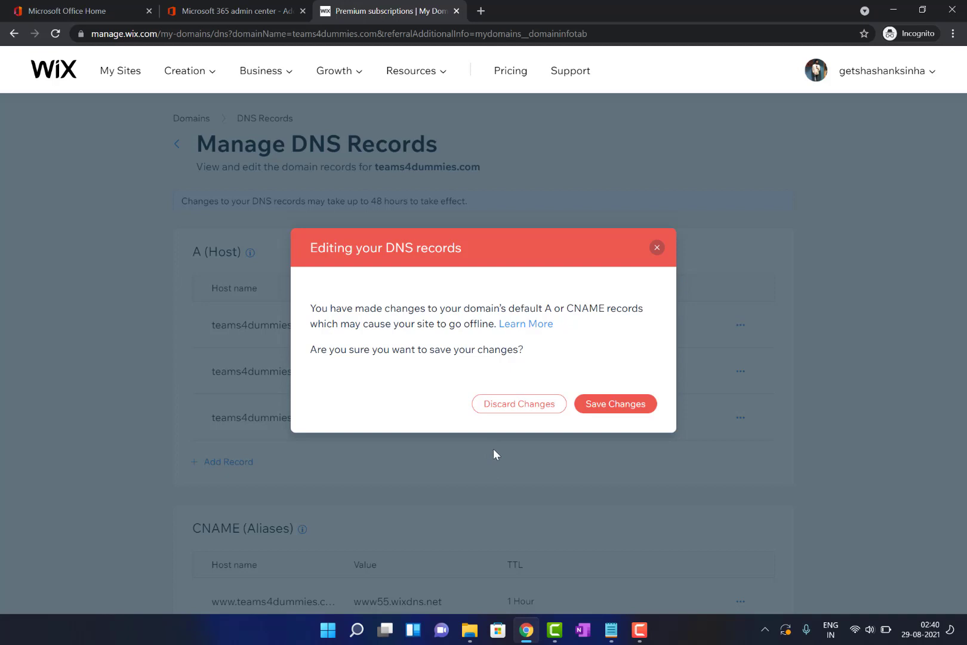
pyautogui.click(623, 406)
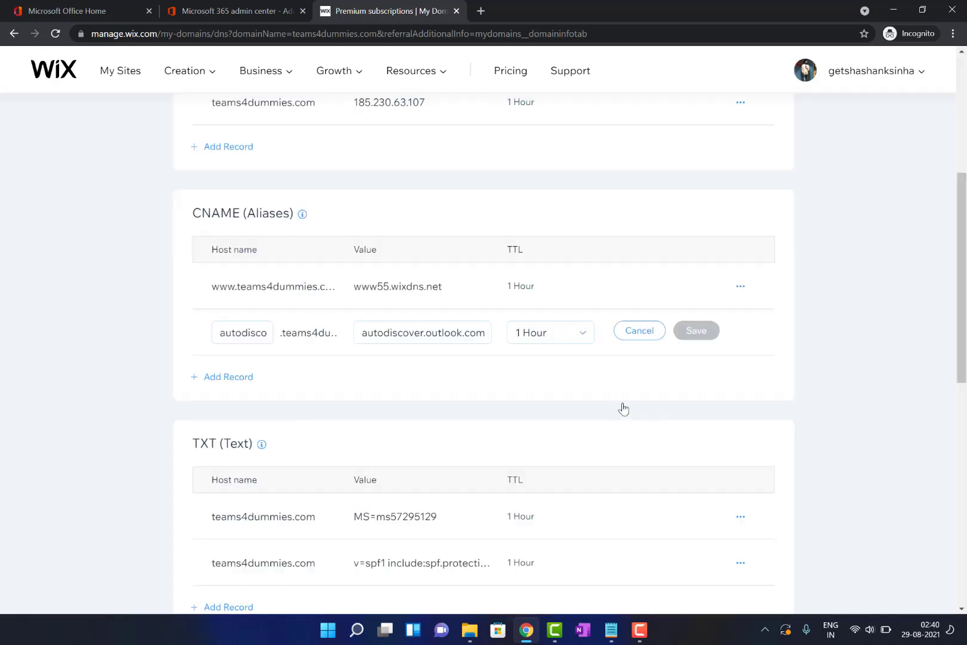
# Re-check DNS: CNAME and TXT are now verified, MX is still missing; copy the expected MX value
pyautogui.click(272, 5)
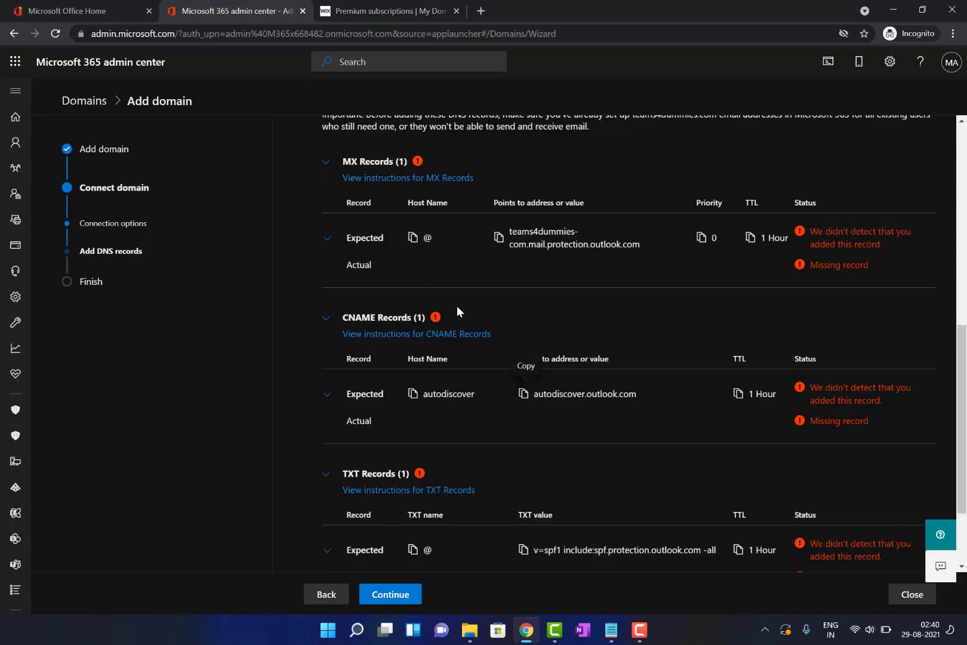
pyautogui.scroll(-2, 456, 306)
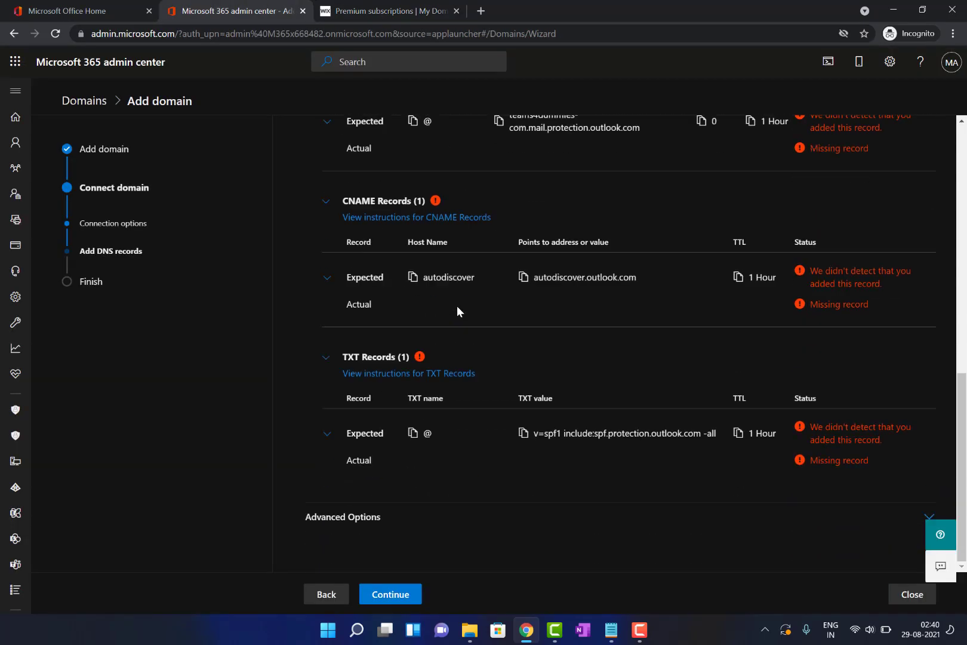
pyautogui.click(395, 594)
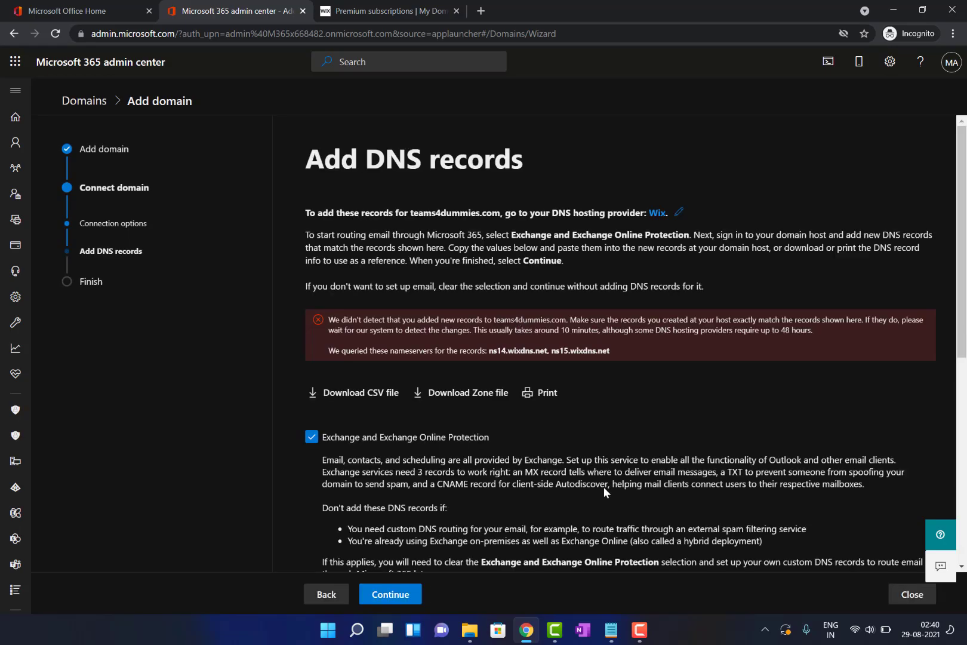
pyautogui.scroll(-6, 604, 487)
pyautogui.scroll(-1, 604, 488)
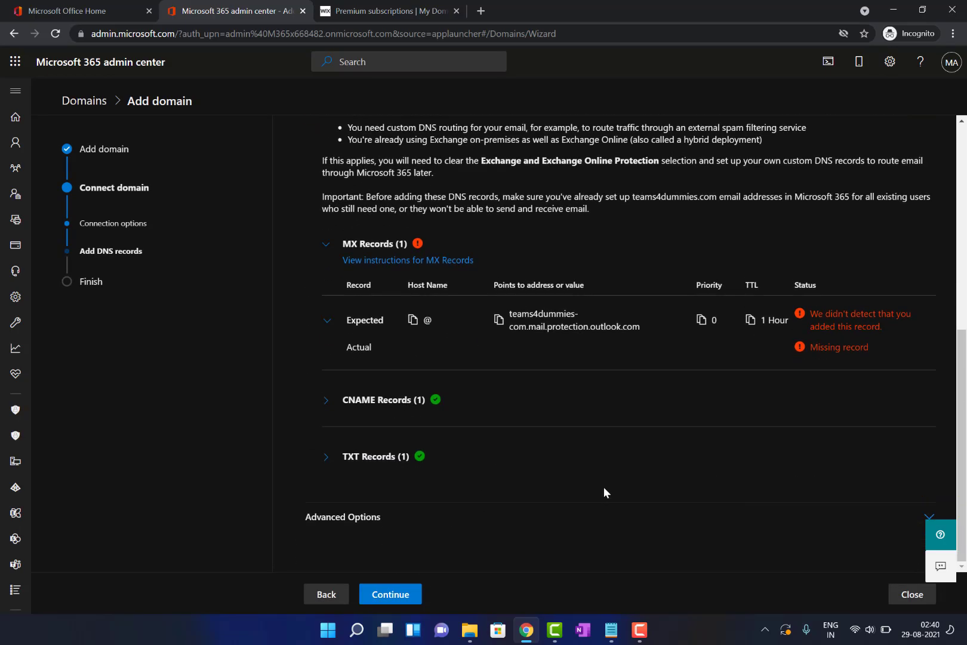
pyautogui.scroll(2, 603, 487)
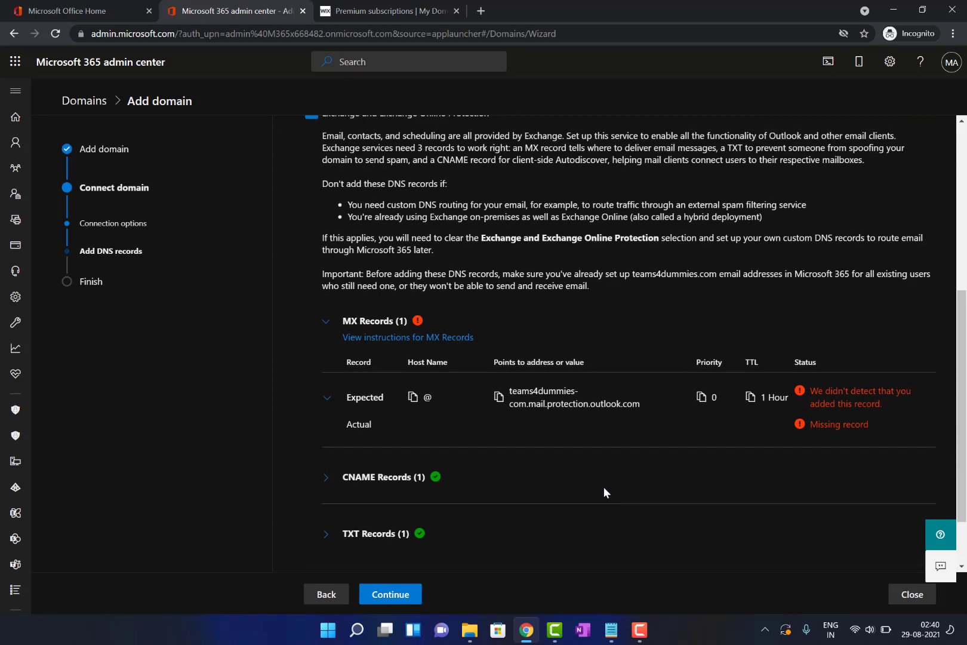
pyautogui.click(639, 629)
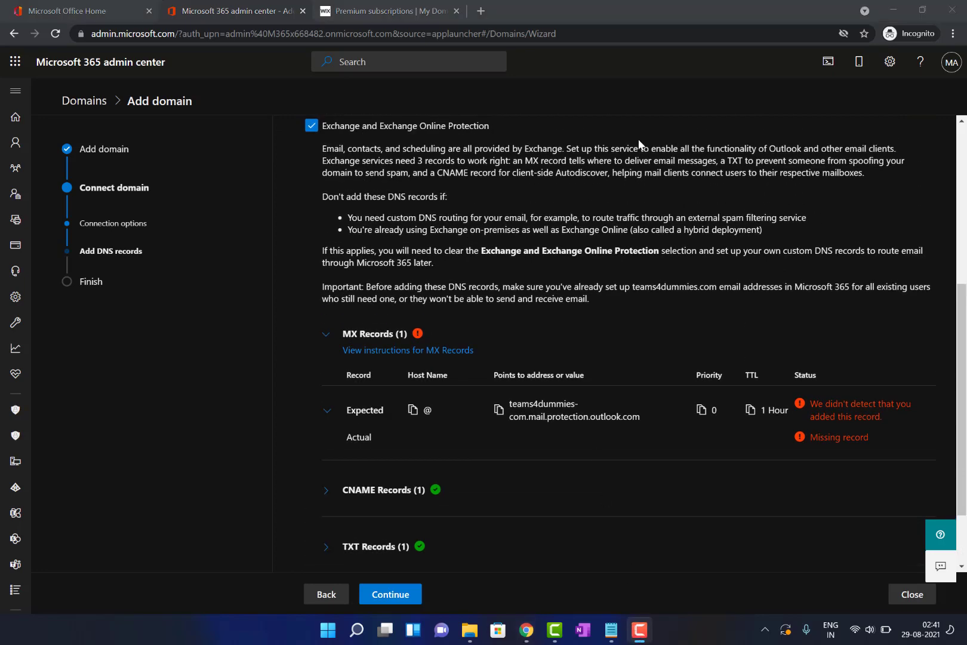
pyautogui.click(498, 411)
# In Wix, save an 'Other' MX record pointing to the pasted Outlook mail protection host
pyautogui.click(389, 11)
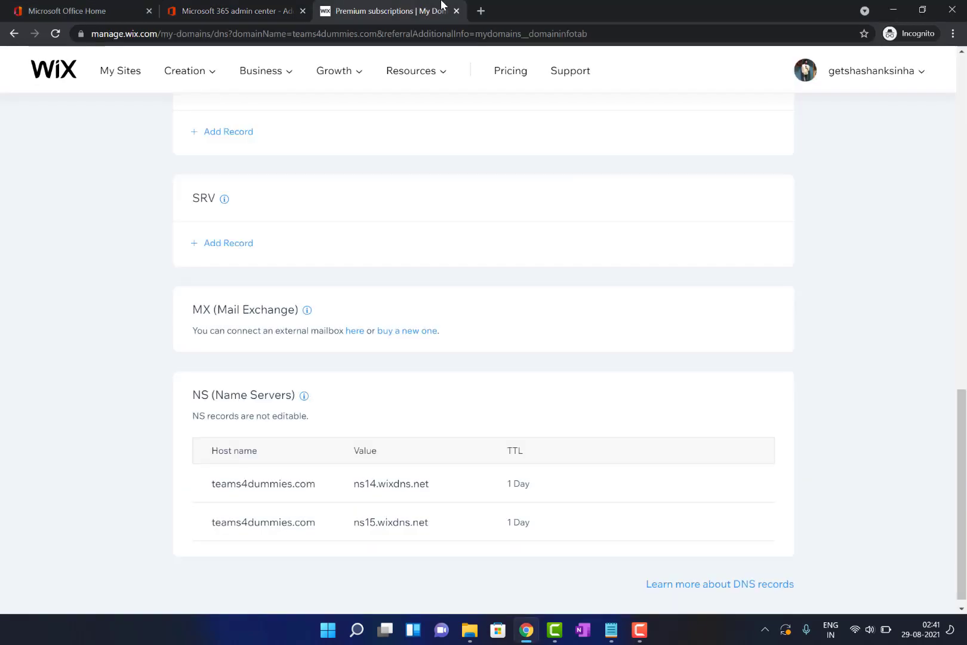
pyautogui.click(355, 334)
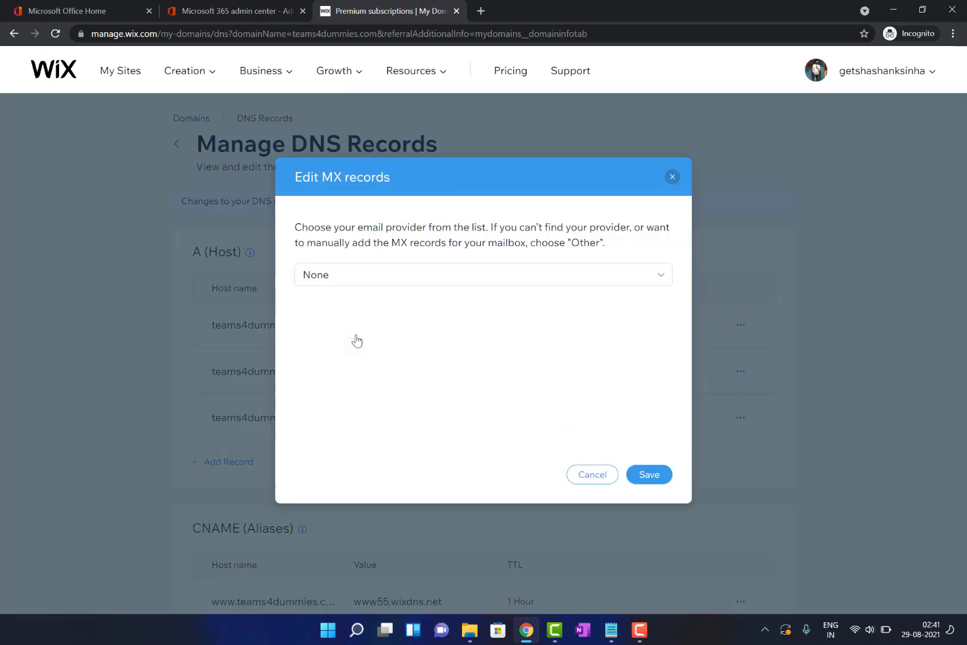
pyautogui.click(375, 284)
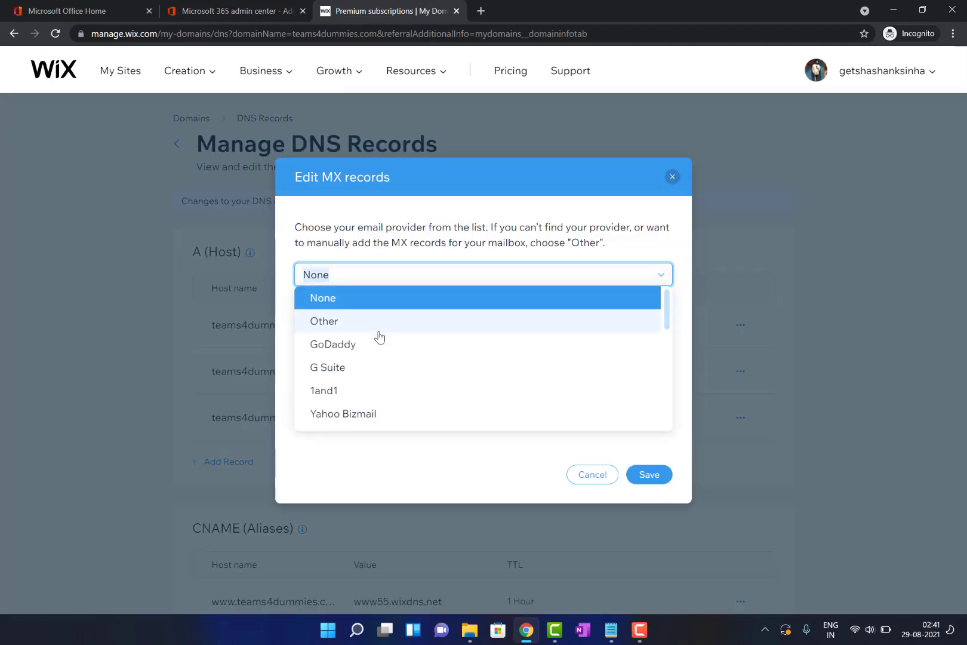
pyautogui.scroll(-4, 378, 358)
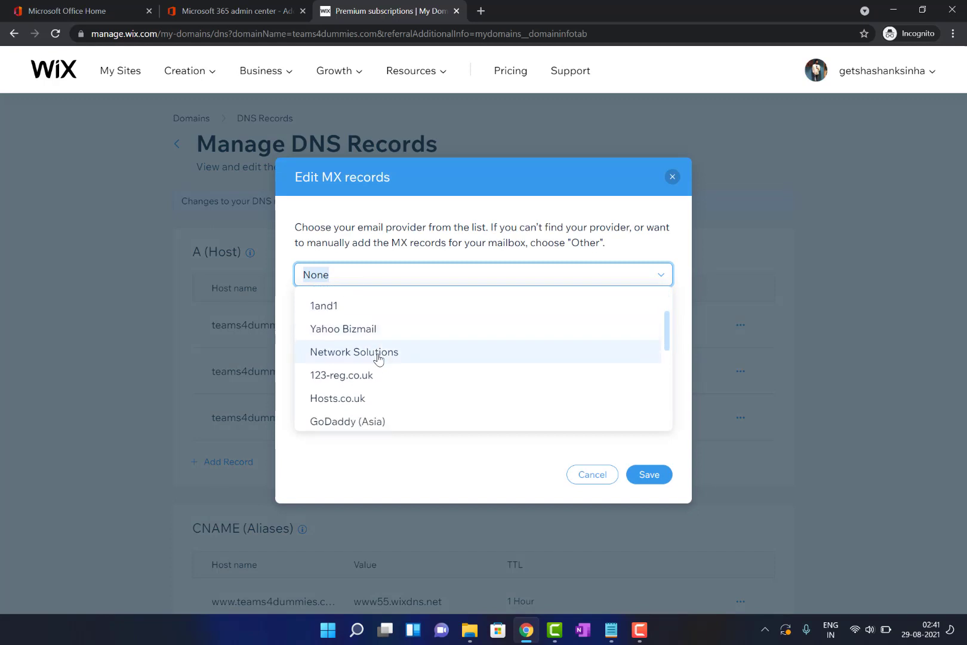
pyautogui.scroll(-4, 378, 359)
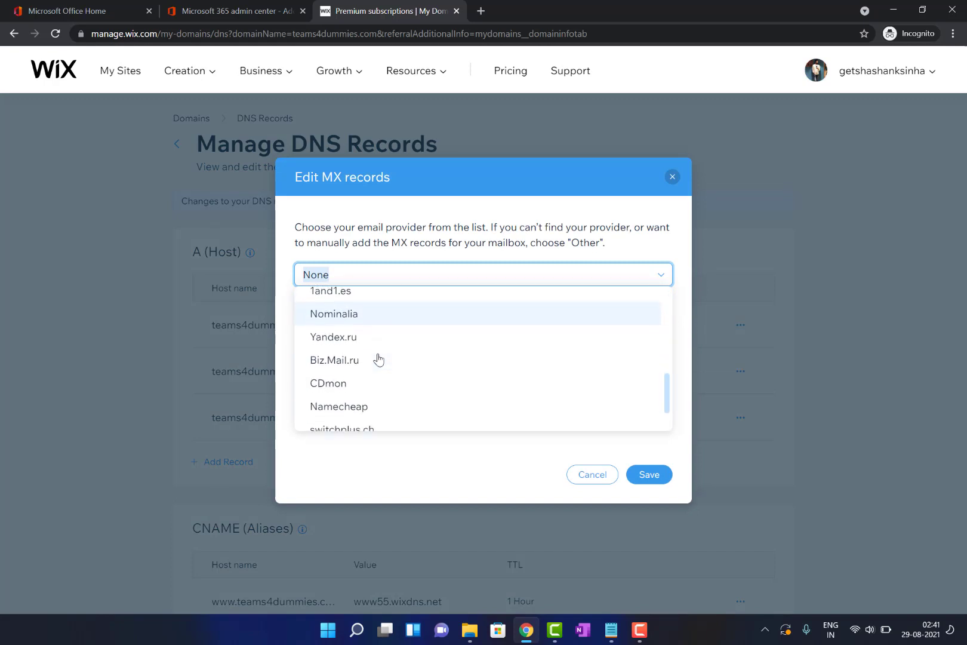
pyautogui.scroll(-1, 378, 358)
pyautogui.scroll(8, 378, 358)
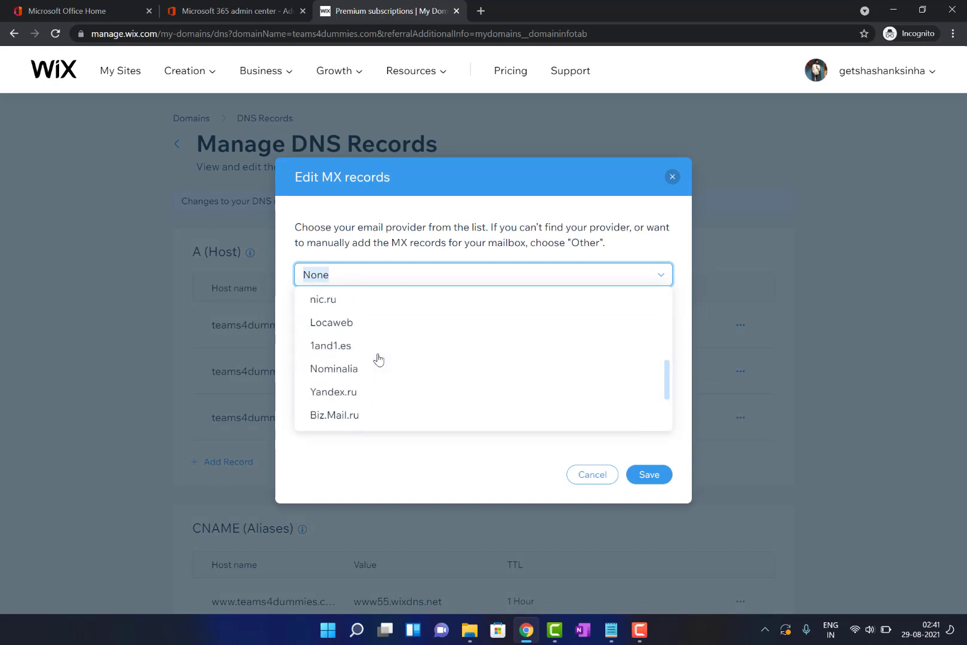
pyautogui.scroll(2, 378, 361)
pyautogui.click(337, 319)
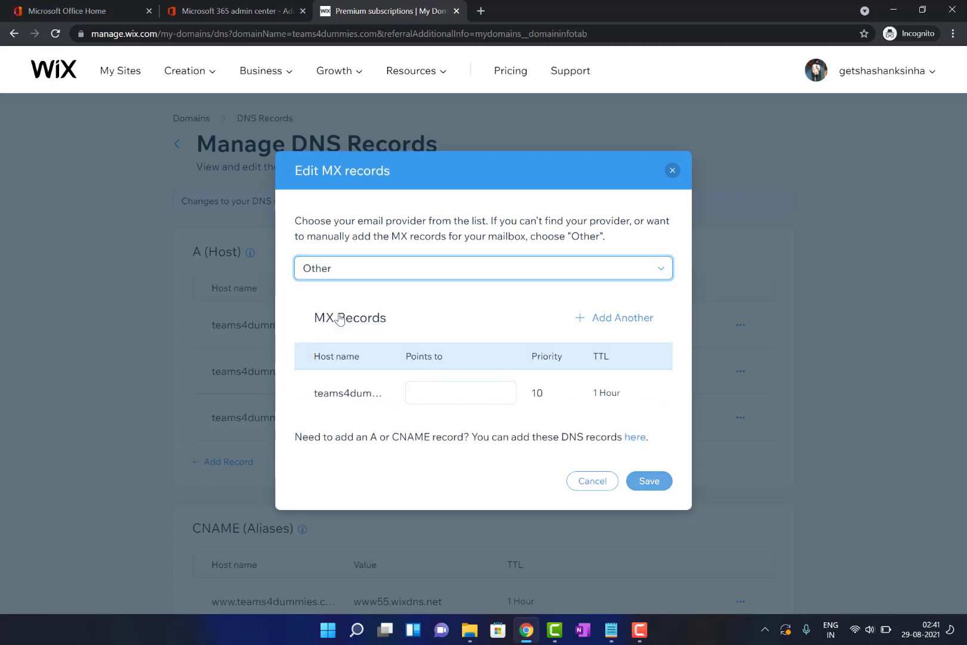
pyautogui.click(423, 391)
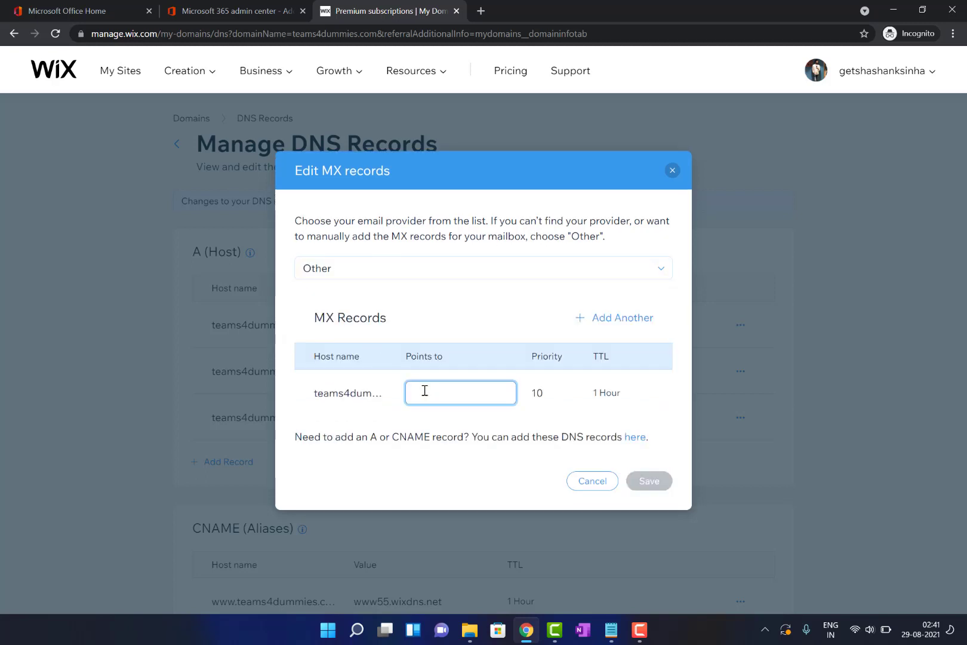
pyautogui.hotkey('ctrl', 'v')
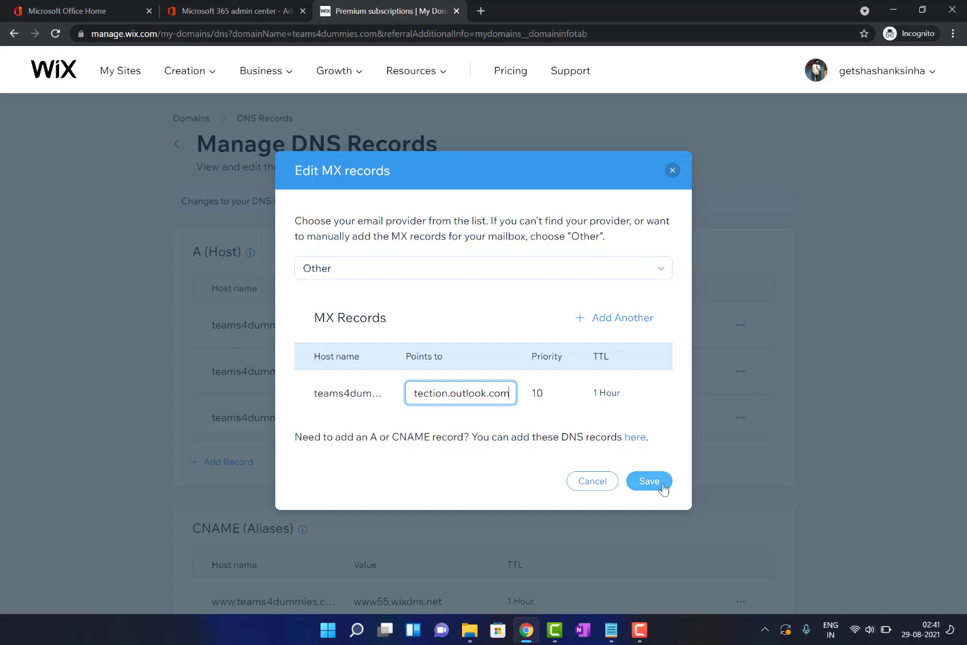
pyautogui.click(669, 491)
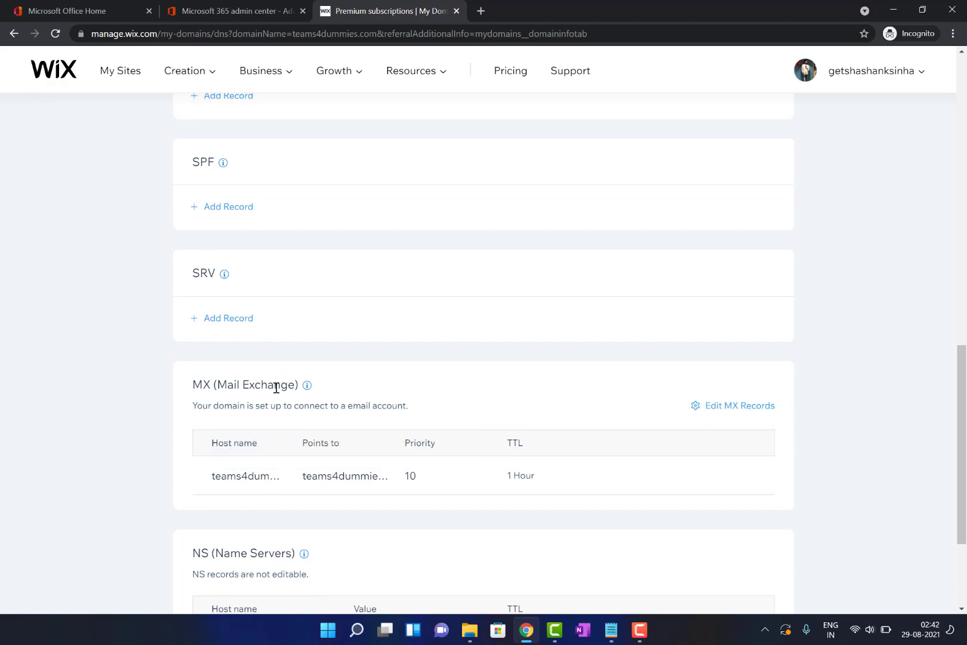
# Re-verify all DNS records and complete the domain setup for teams4dummies.com
pyautogui.click(282, 8)
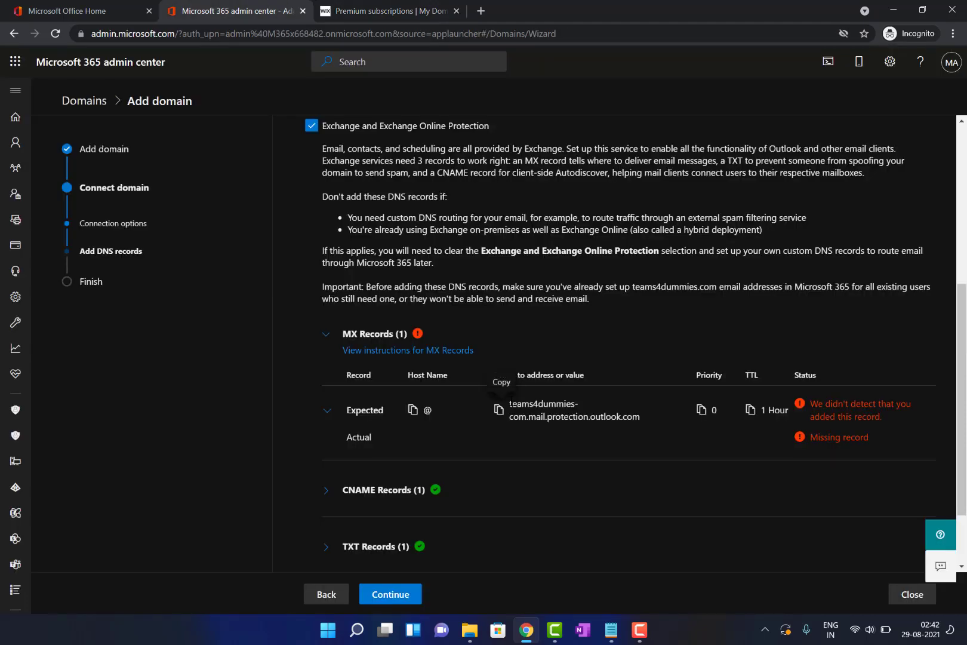
pyautogui.click(391, 595)
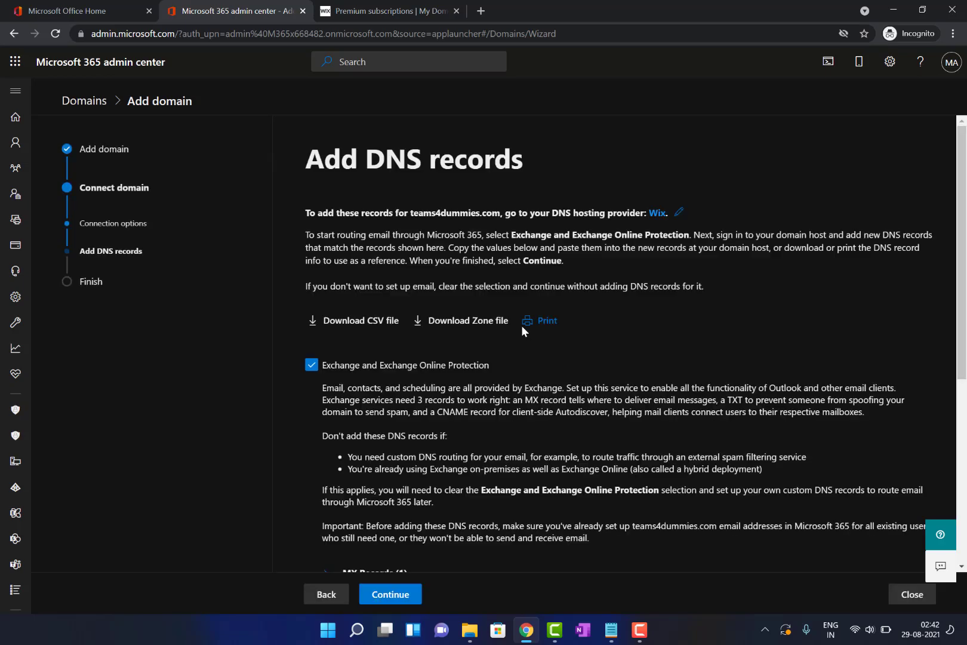
pyautogui.scroll(-4, 553, 398)
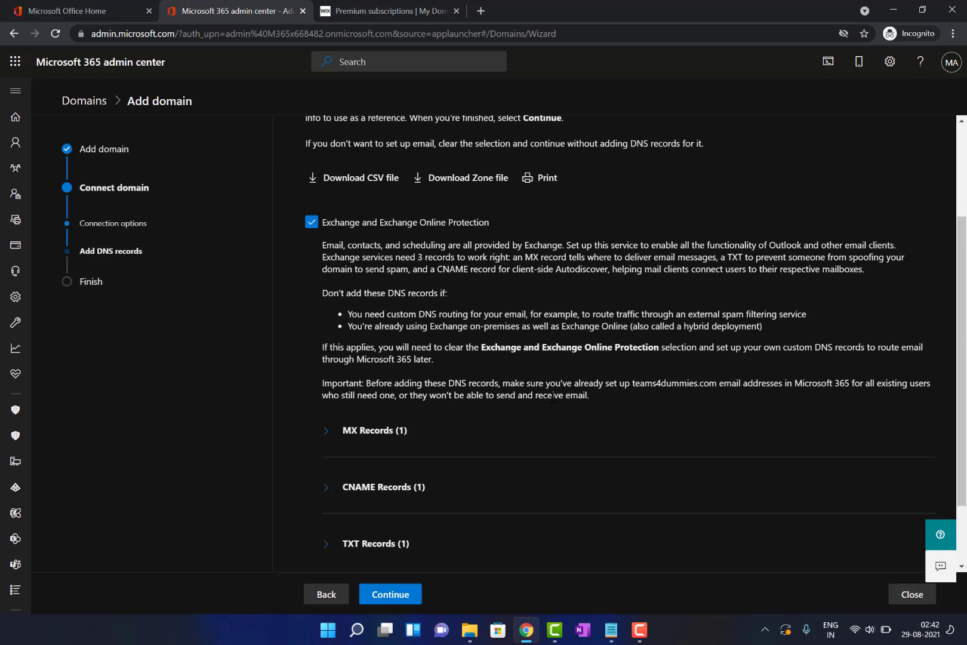
pyautogui.click(404, 586)
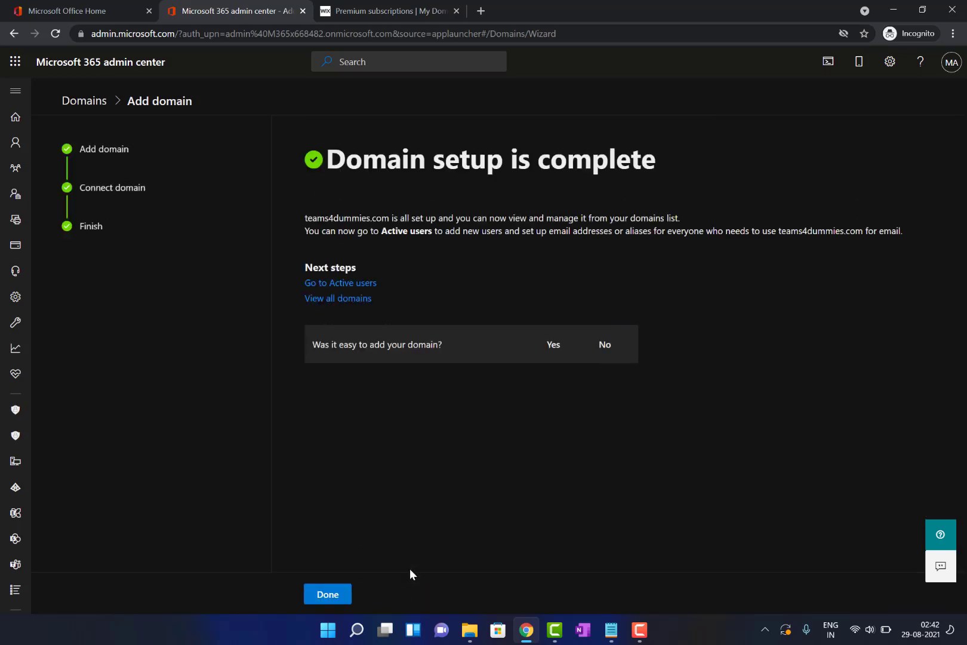
# Show all domains, with teams4dummies.com listed as Default and Healthy
pyautogui.press('F9')
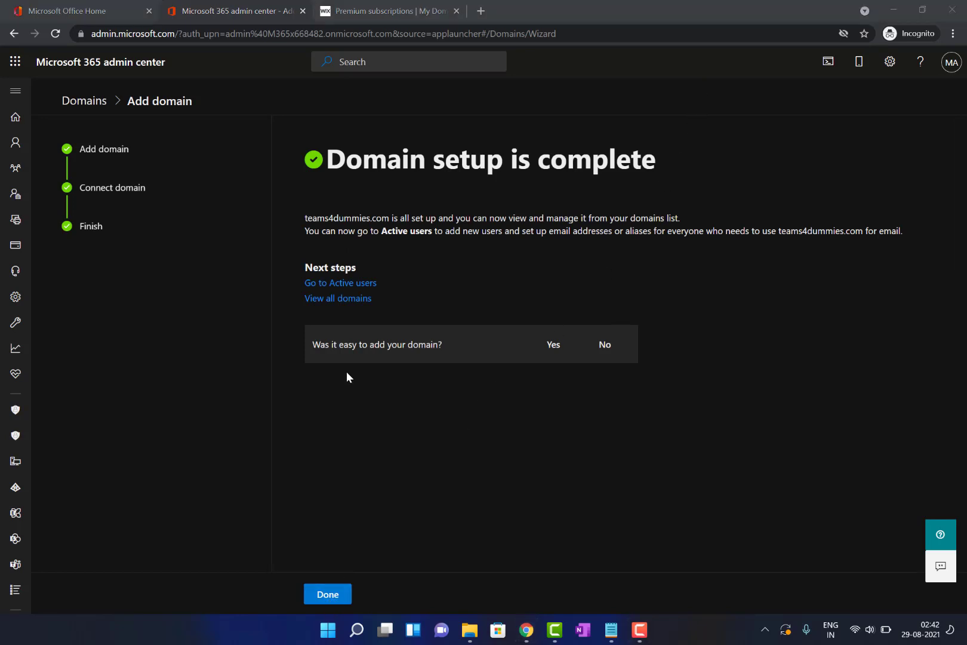
pyautogui.click(355, 299)
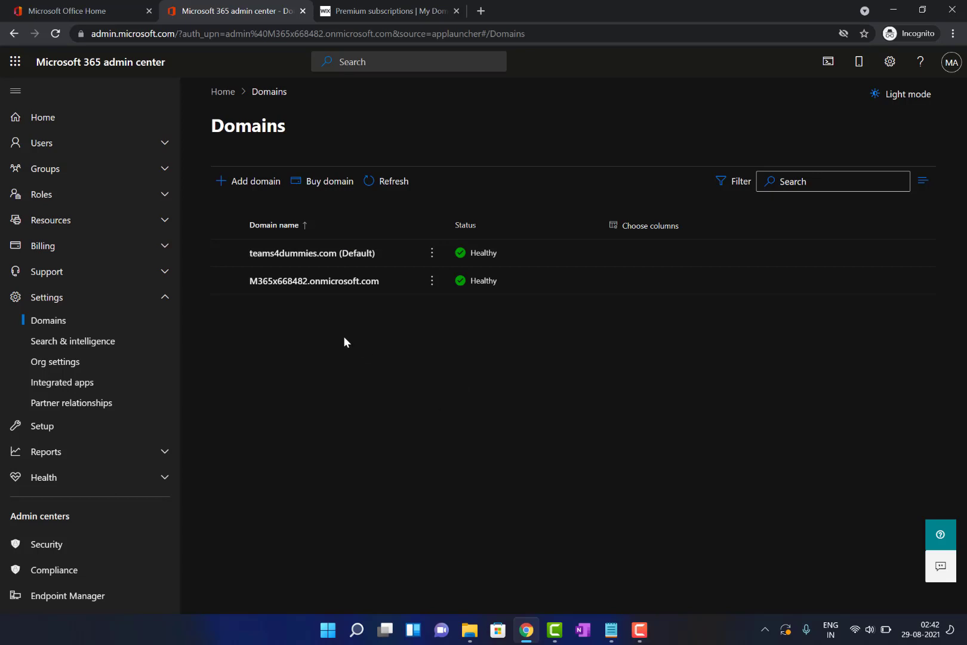
# From Active users, start adding a user and enter their first and last name
pyautogui.click(83, 154)
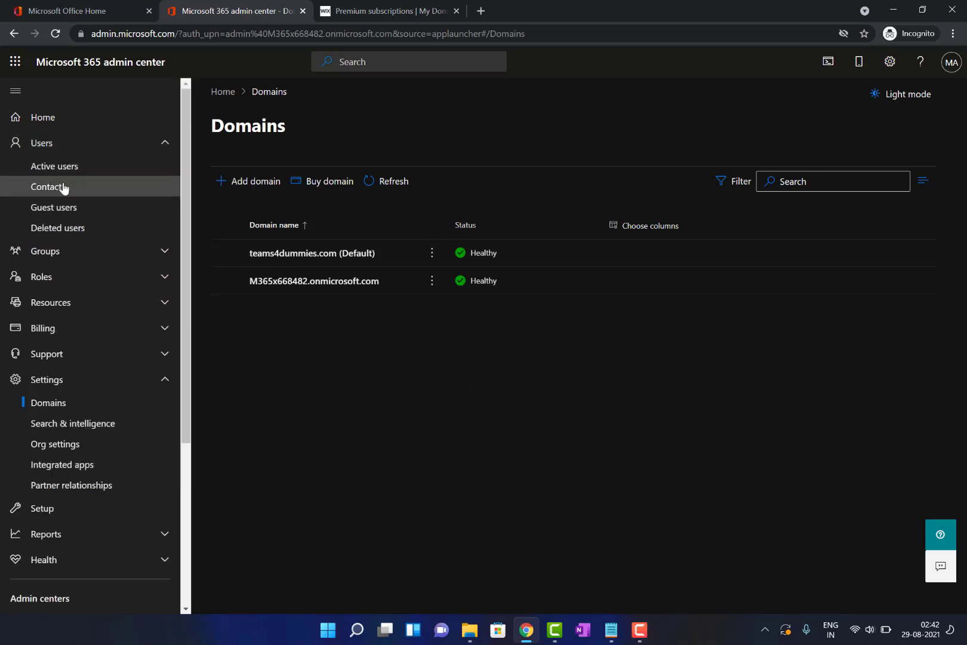
pyautogui.click(52, 166)
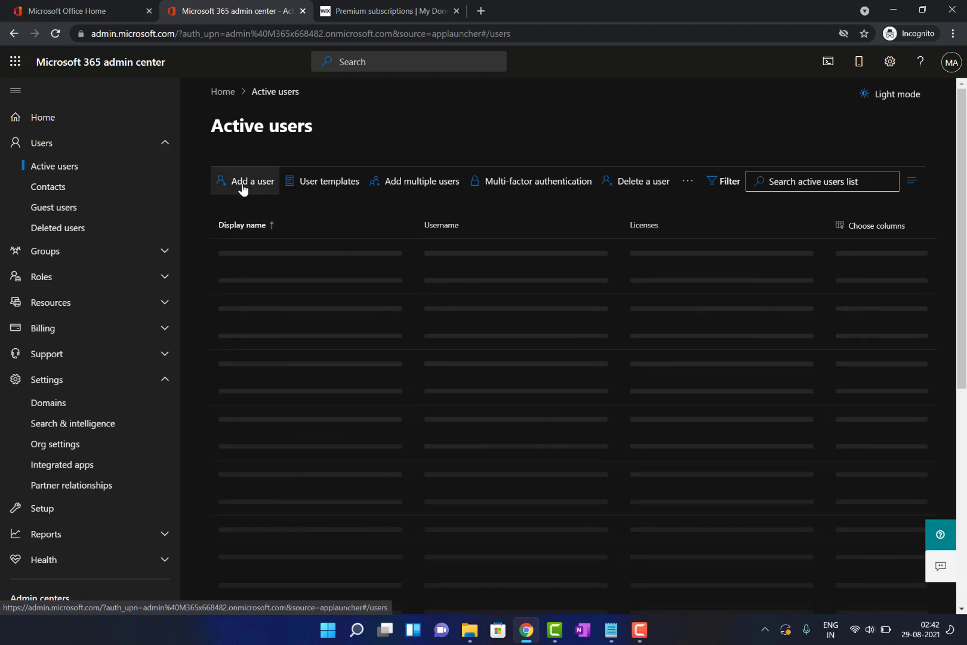
pyautogui.click(242, 187)
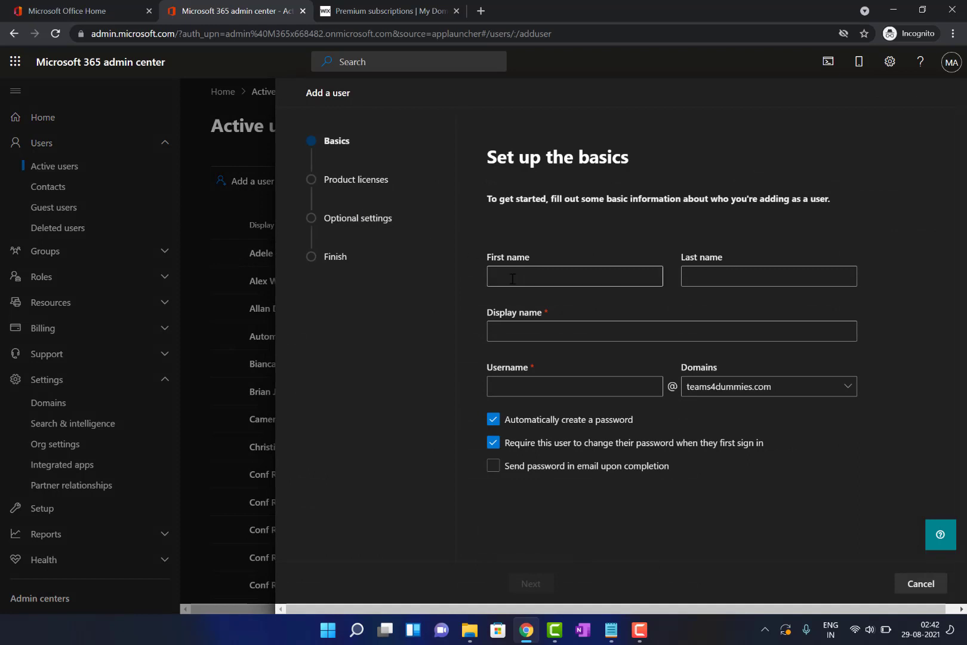
pyautogui.click(534, 275)
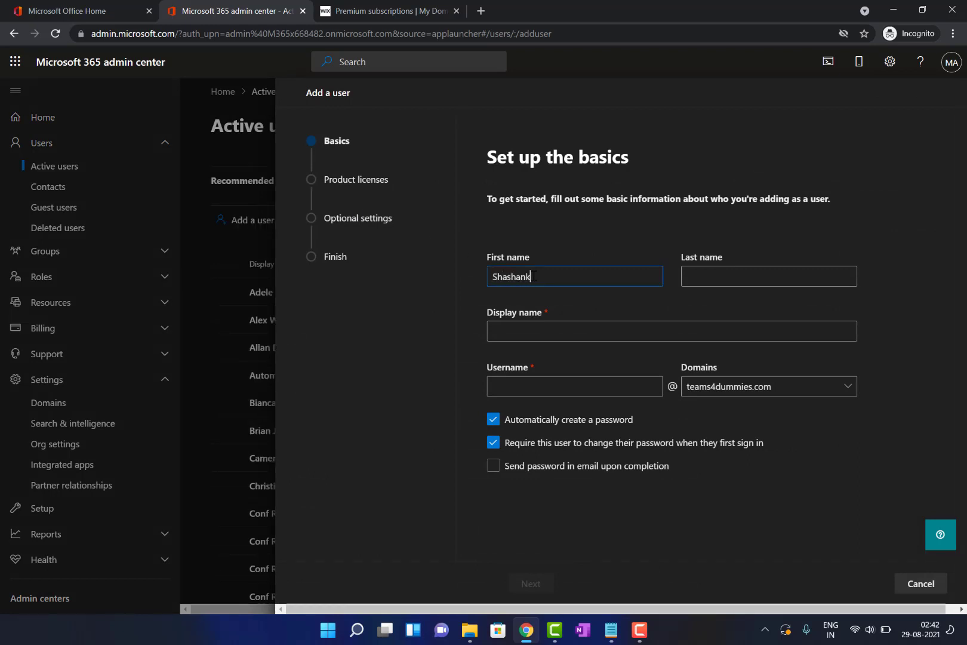
pyautogui.press('Tab')
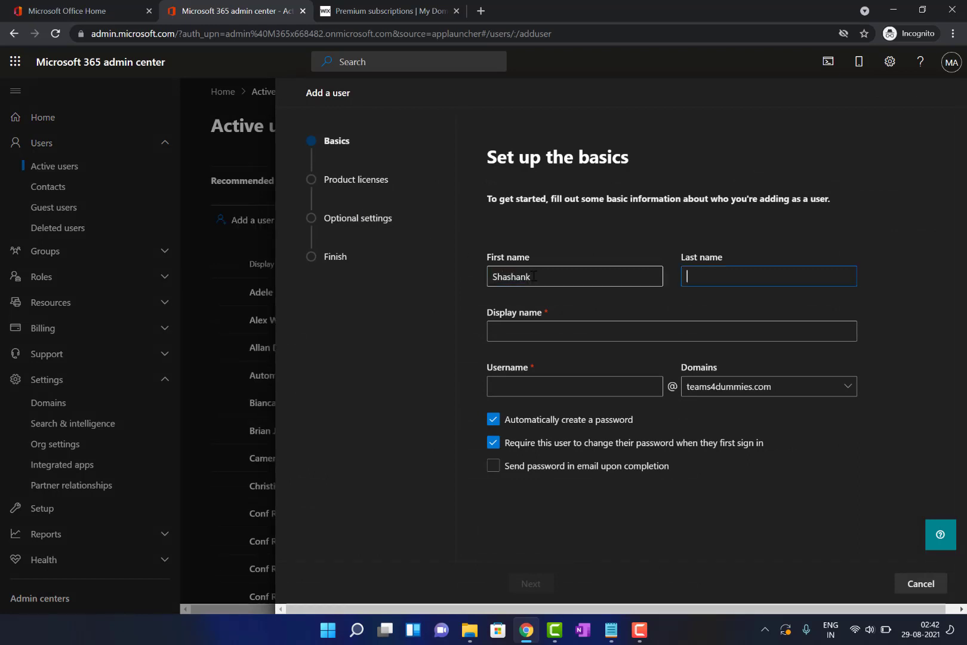
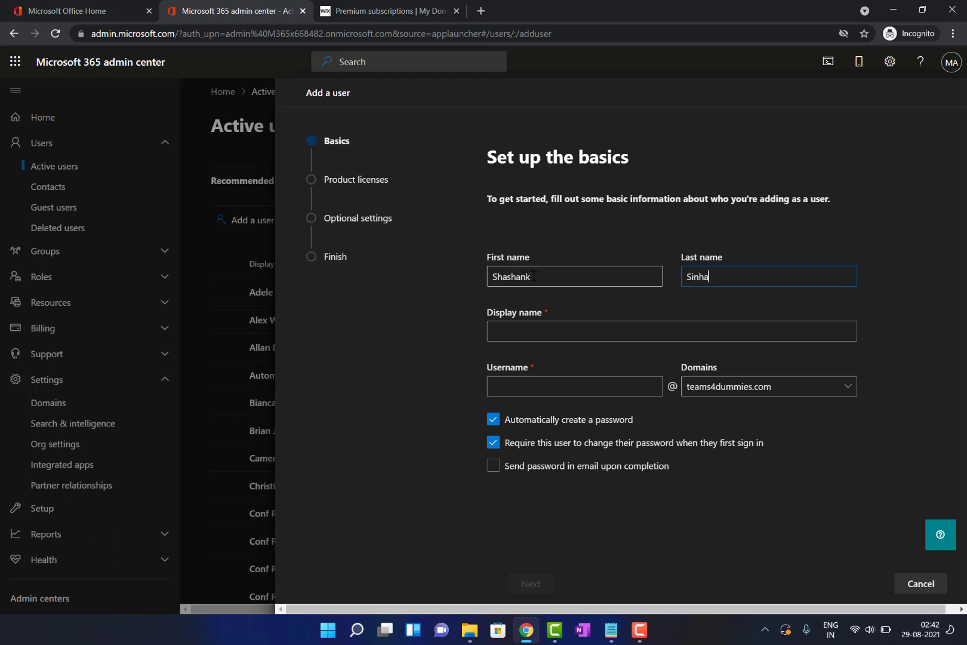
pyautogui.press('Tab')
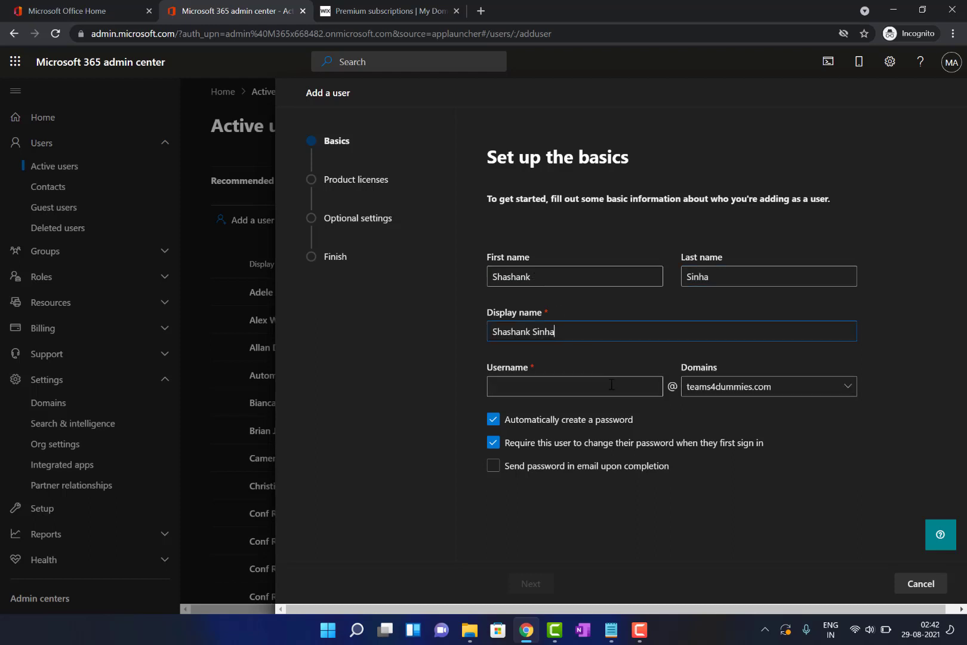
# Set a lowercase username on teams4dummies.com and a custom password with no forced change
pyautogui.click(606, 386)
pyautogui.write('Shashank')
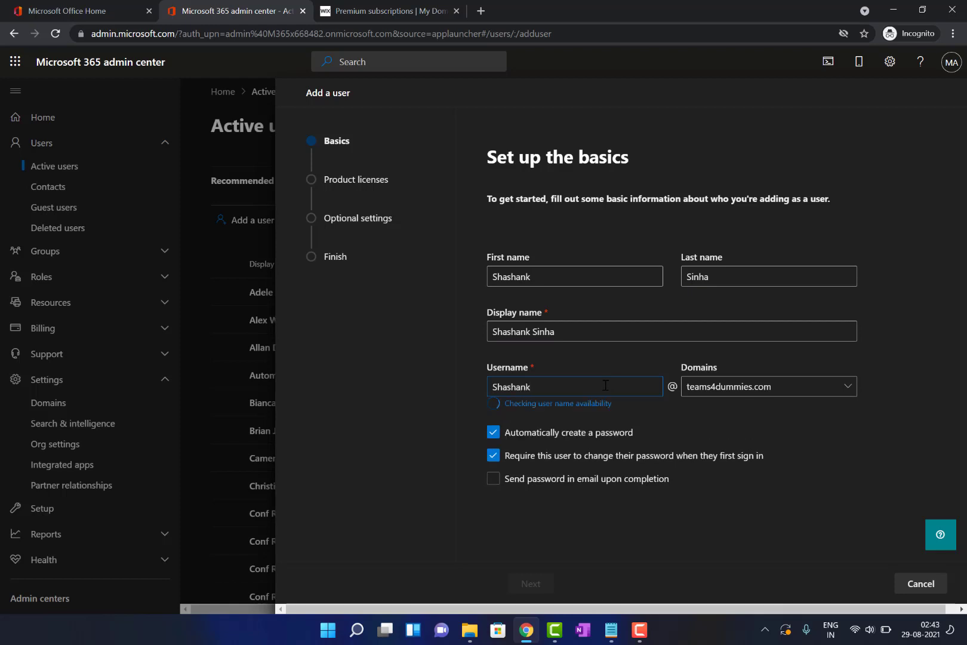
pyautogui.hotkey('ctrl', 'a')
pyautogui.write('shashank')
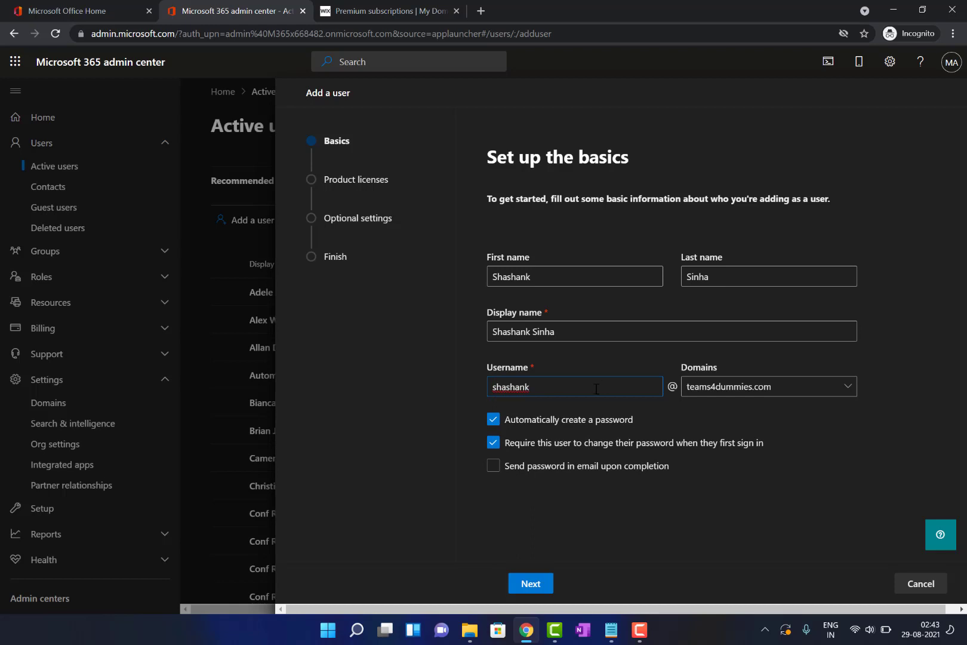
pyautogui.click(493, 419)
pyautogui.click(567, 469)
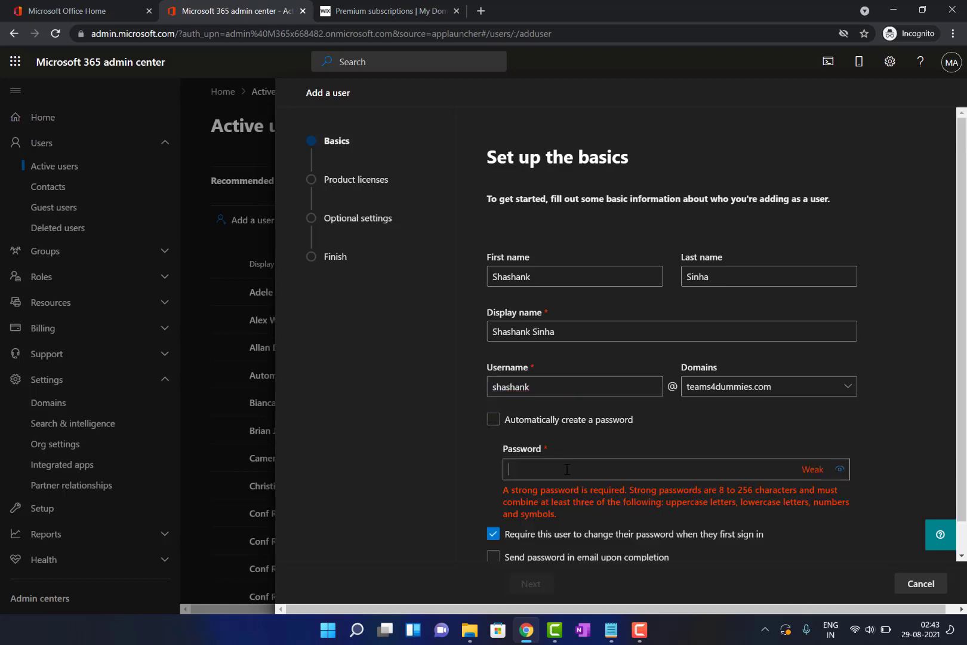
pyautogui.write('•••••••••••')
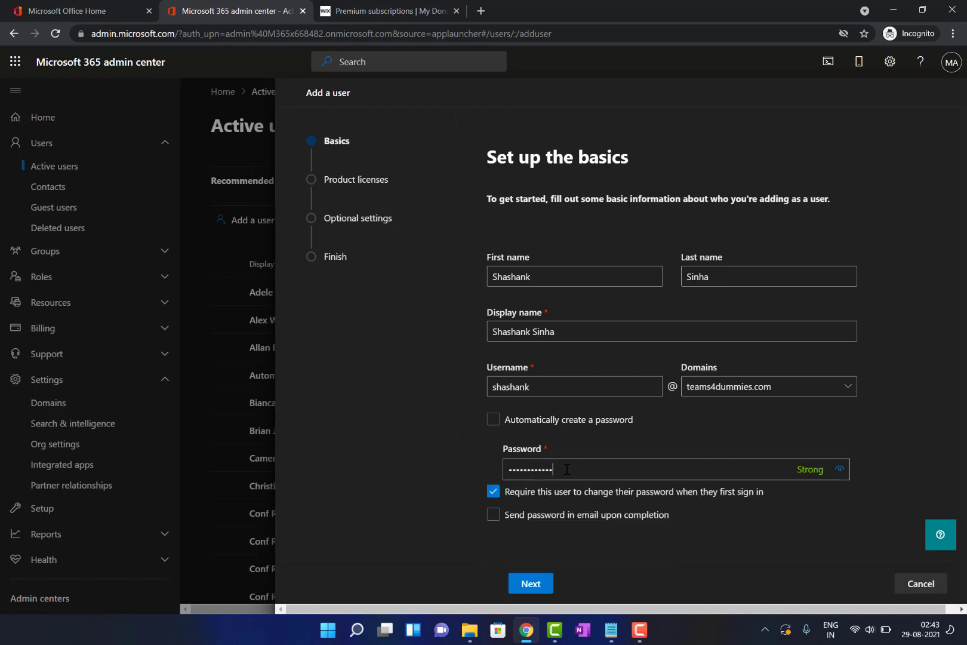
pyautogui.click(493, 491)
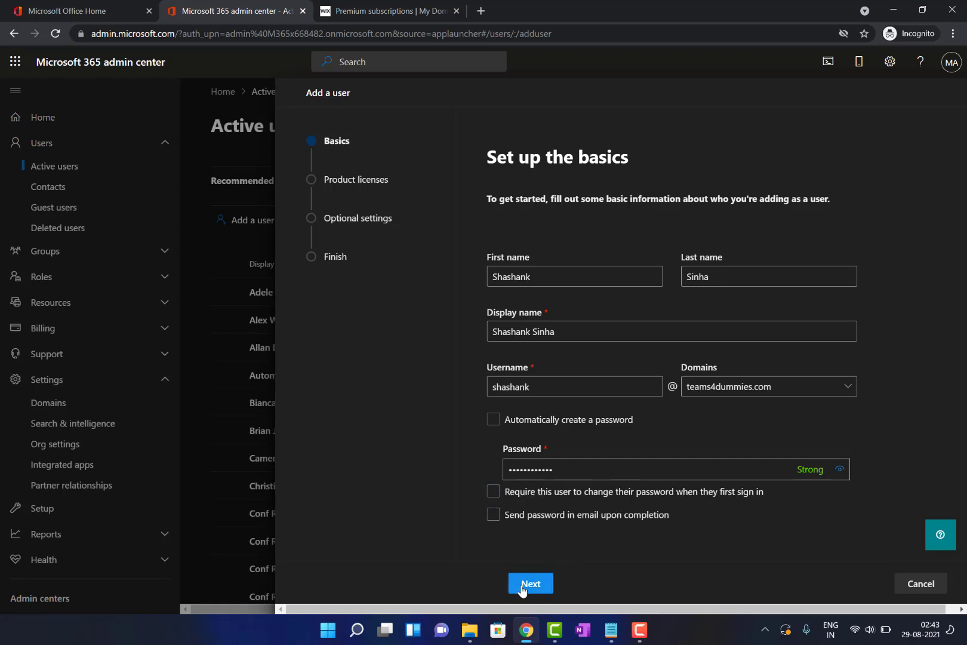
pyautogui.click(764, 390)
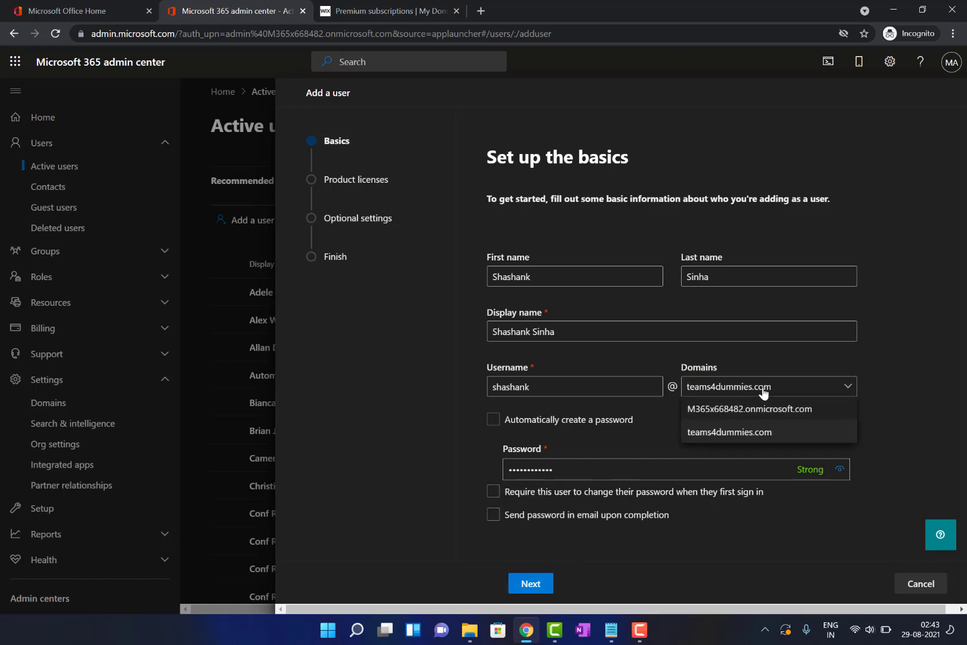
pyautogui.click(763, 392)
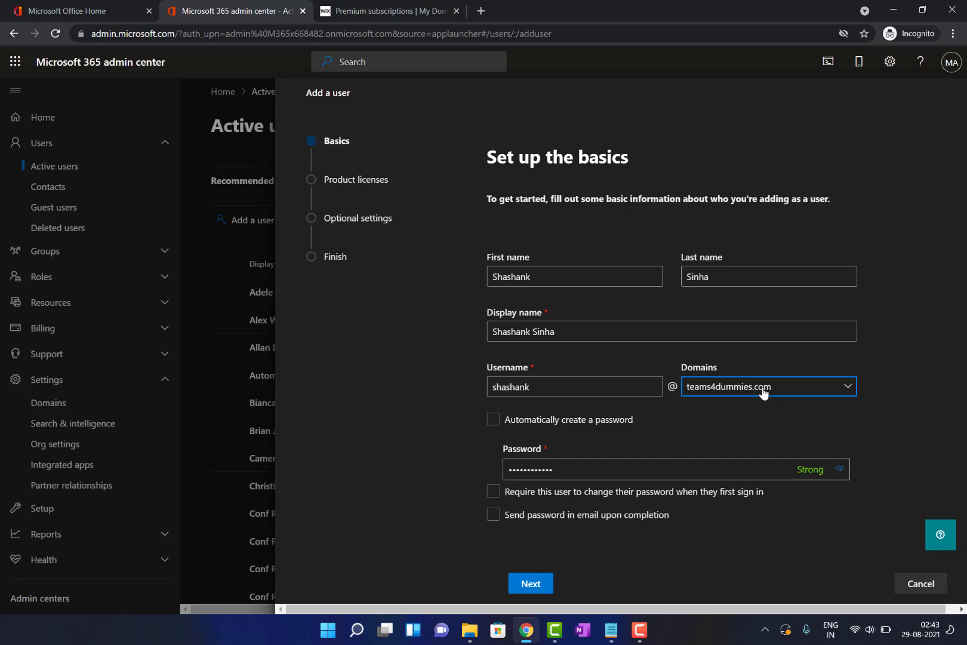
pyautogui.click(530, 584)
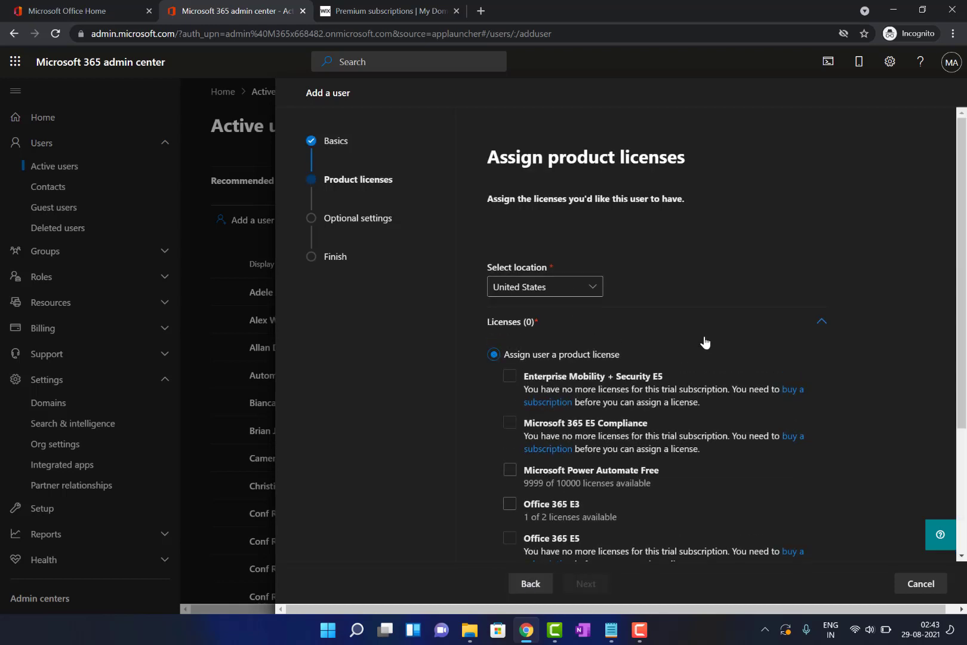
# Choose 'Create user without product license (not recommended)' and continue
pyautogui.scroll(-1, 706, 343)
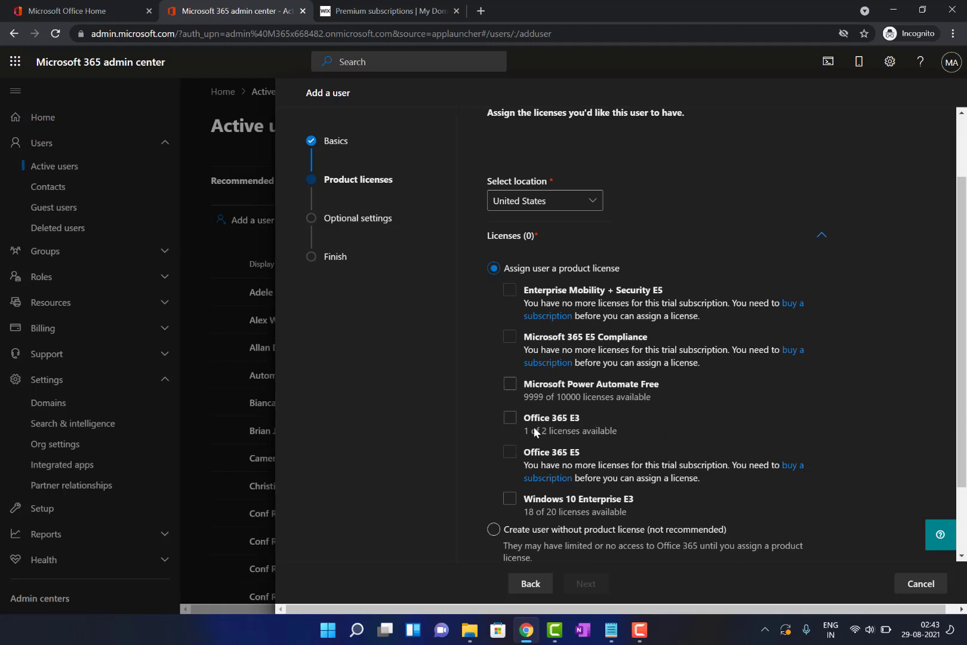
pyautogui.scroll(-1, 587, 513)
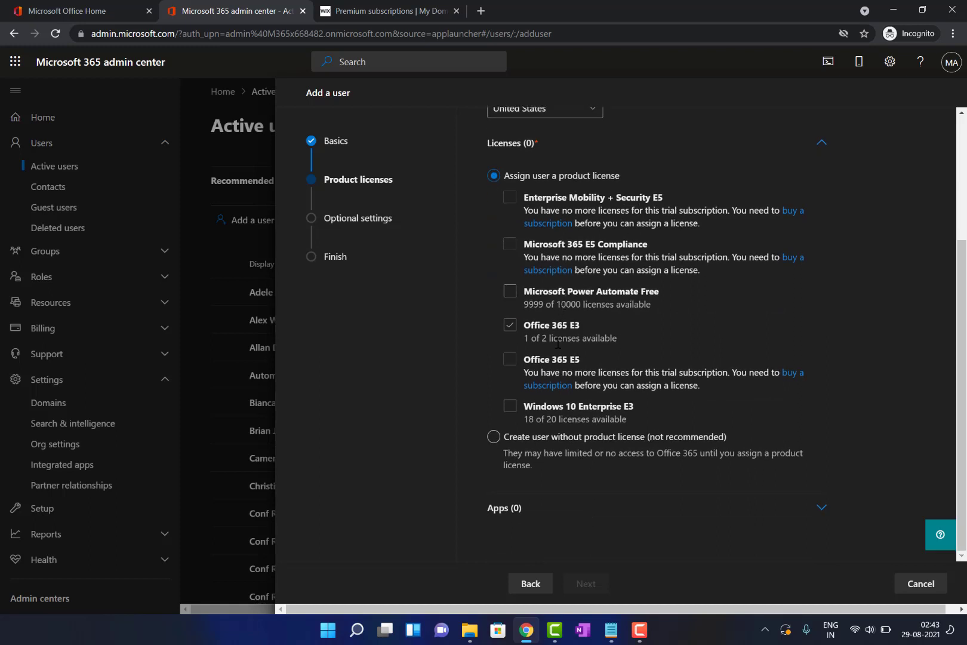
pyautogui.click(566, 447)
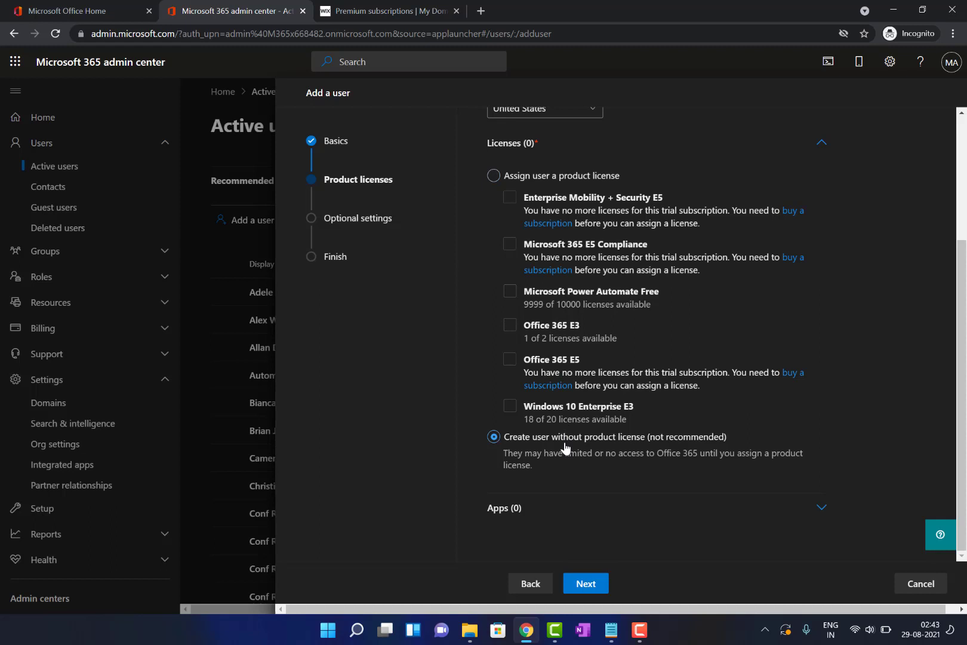
pyautogui.click(585, 587)
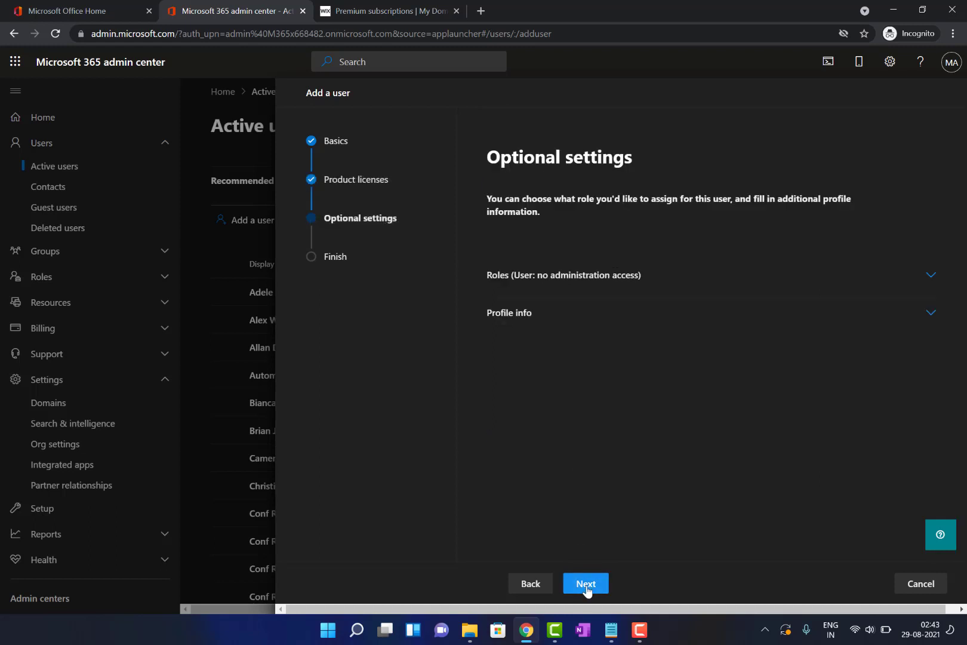
# Grant the user Admin center access with the Global Administrator role, then go to review
pyautogui.click(662, 290)
pyautogui.click(663, 291)
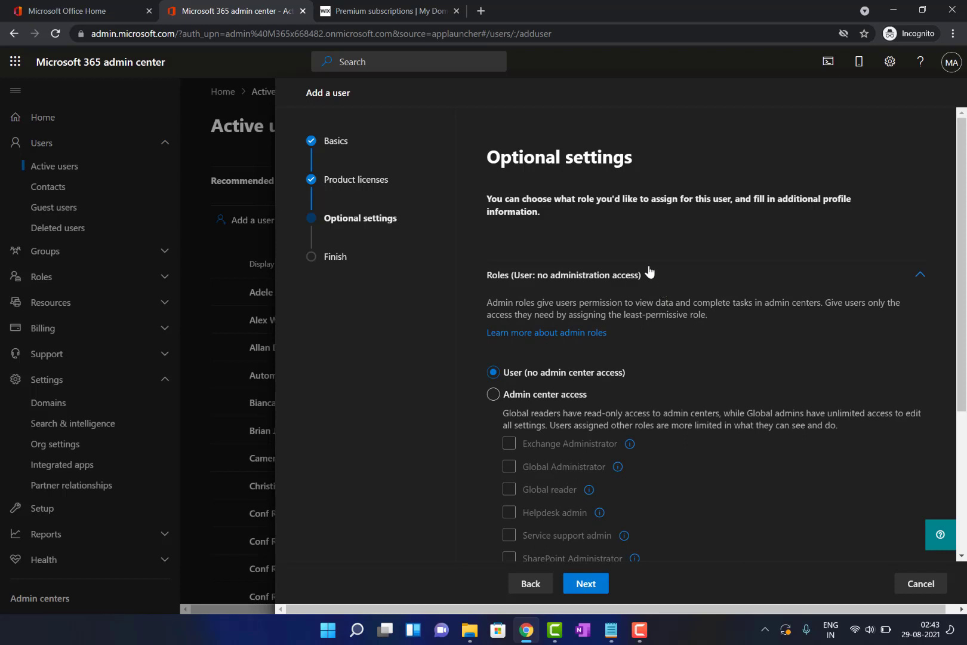
pyautogui.click(561, 399)
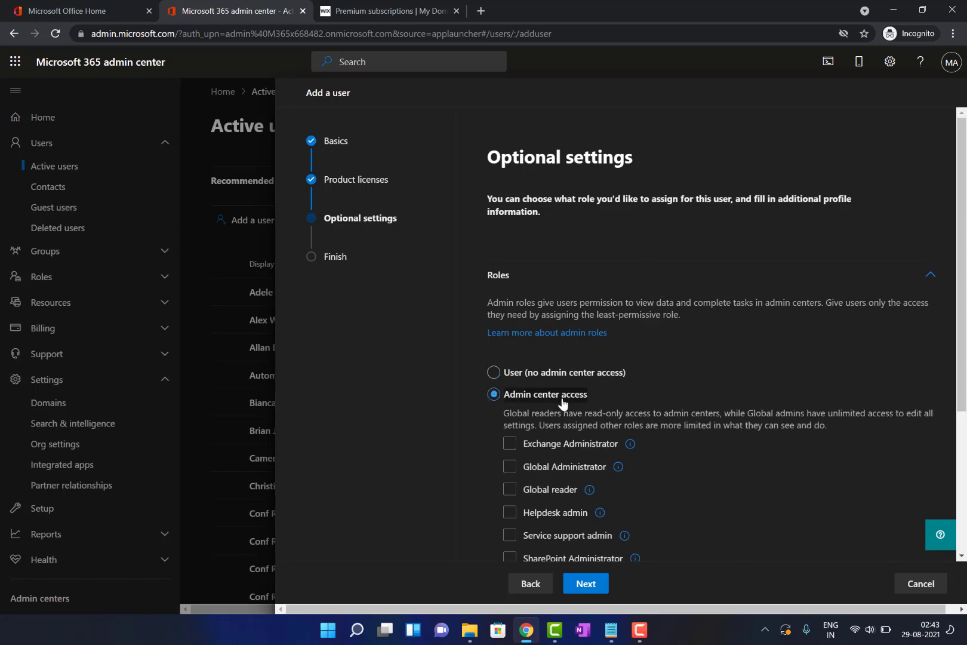
pyautogui.click(565, 467)
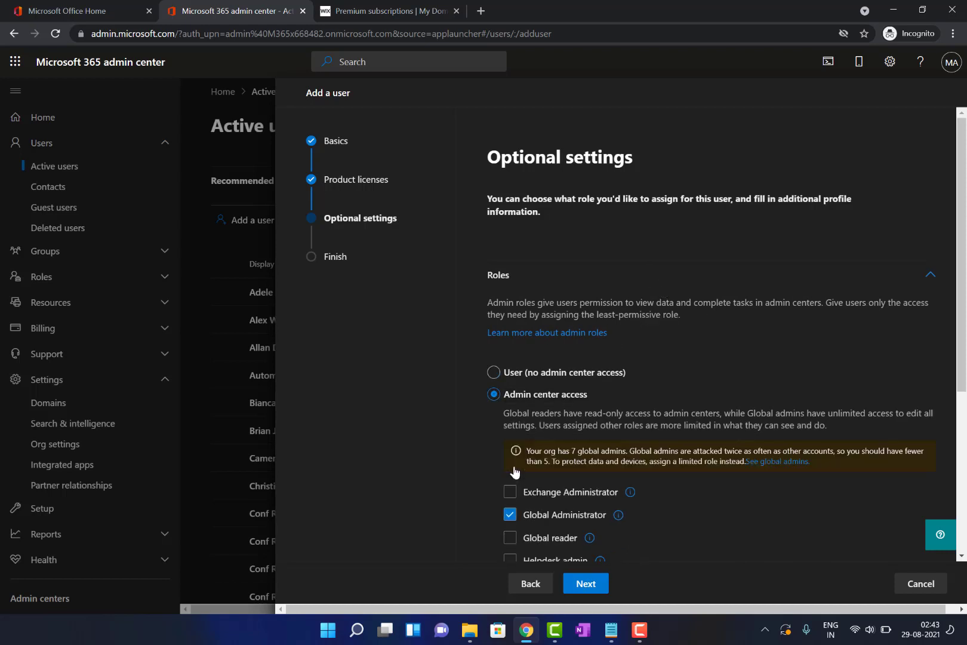
pyautogui.scroll(-2, 594, 524)
pyautogui.click(594, 525)
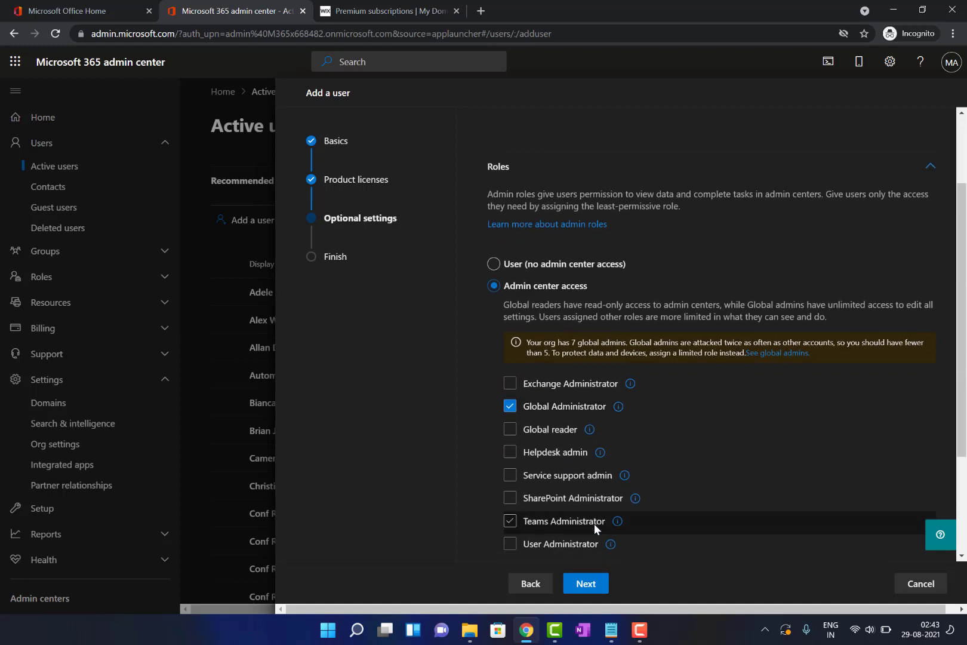
pyautogui.scroll(-1, 594, 524)
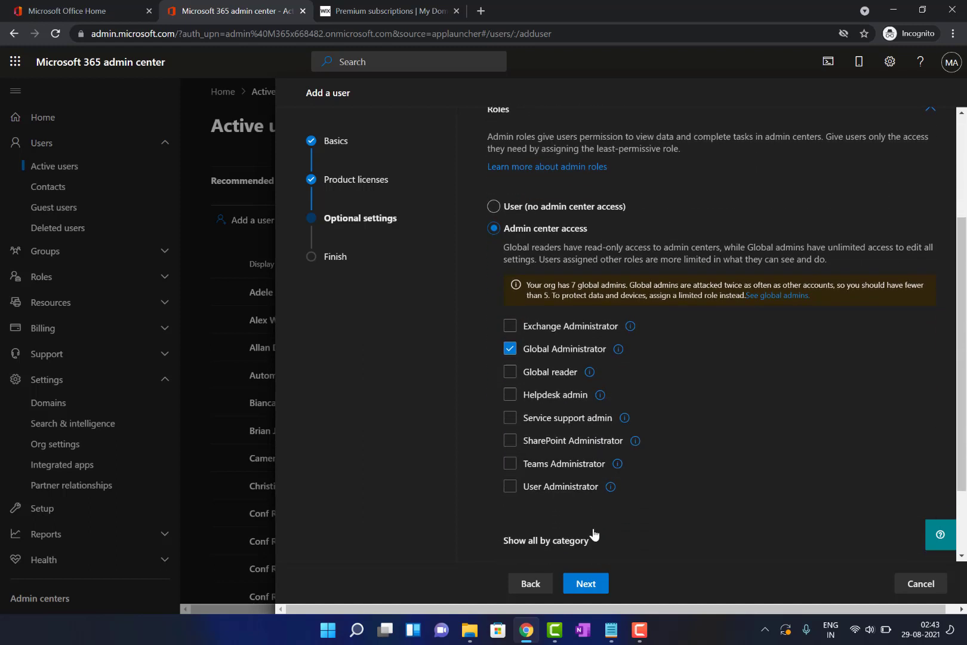
pyautogui.click(591, 592)
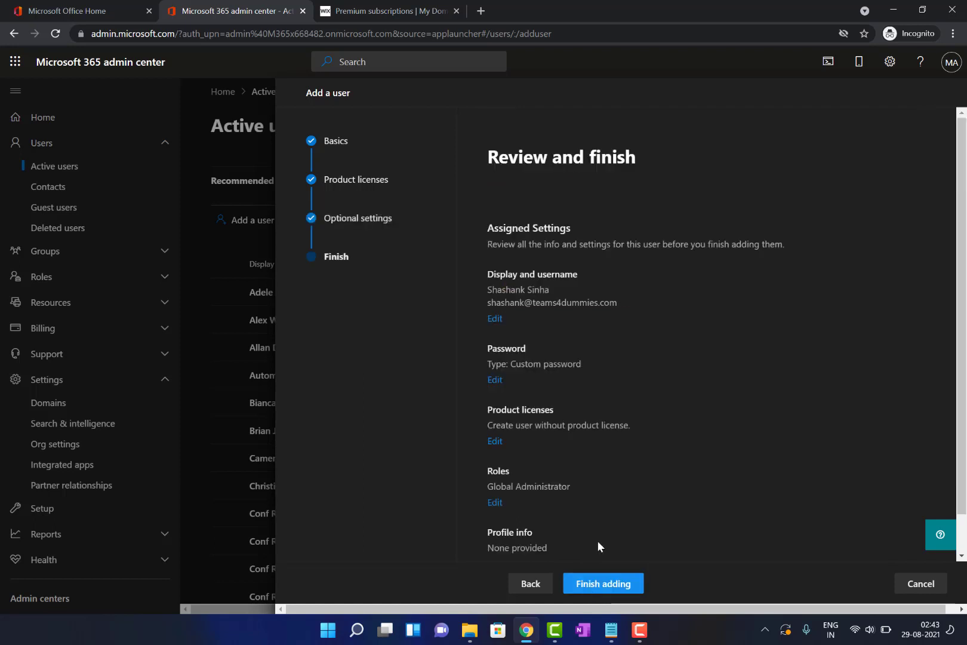
# Finish adding the unlicensed user and close the wizard back to Active users
pyautogui.scroll(-1, 603, 510)
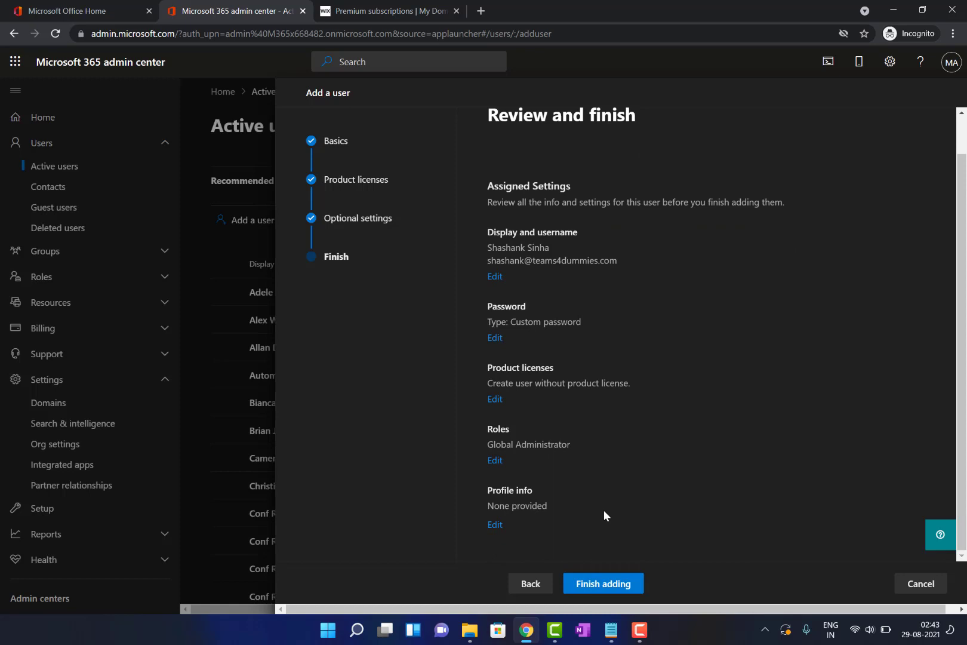
pyautogui.click(609, 590)
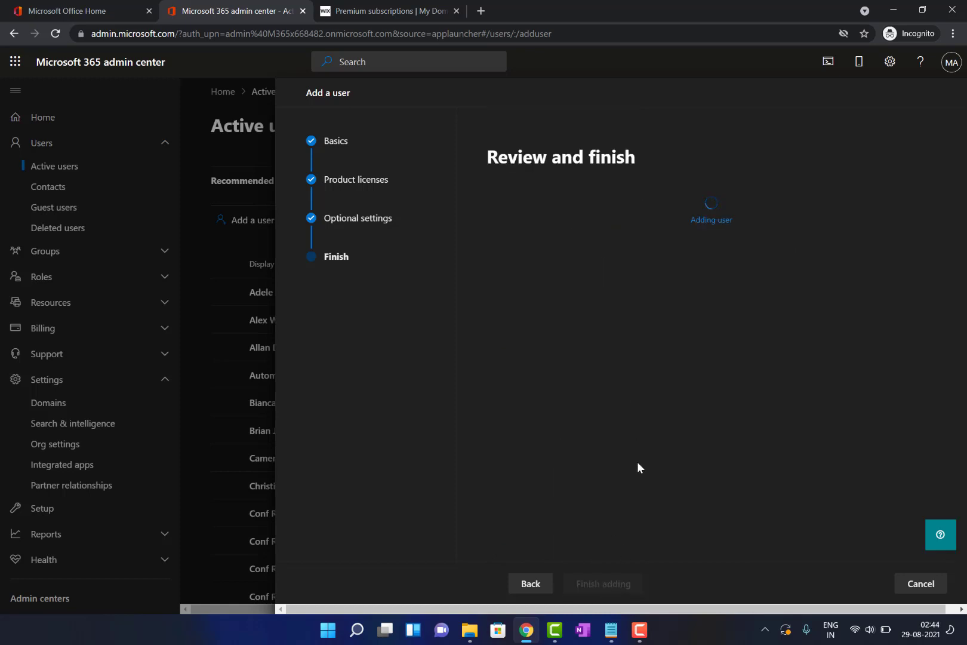
pyautogui.click(639, 630)
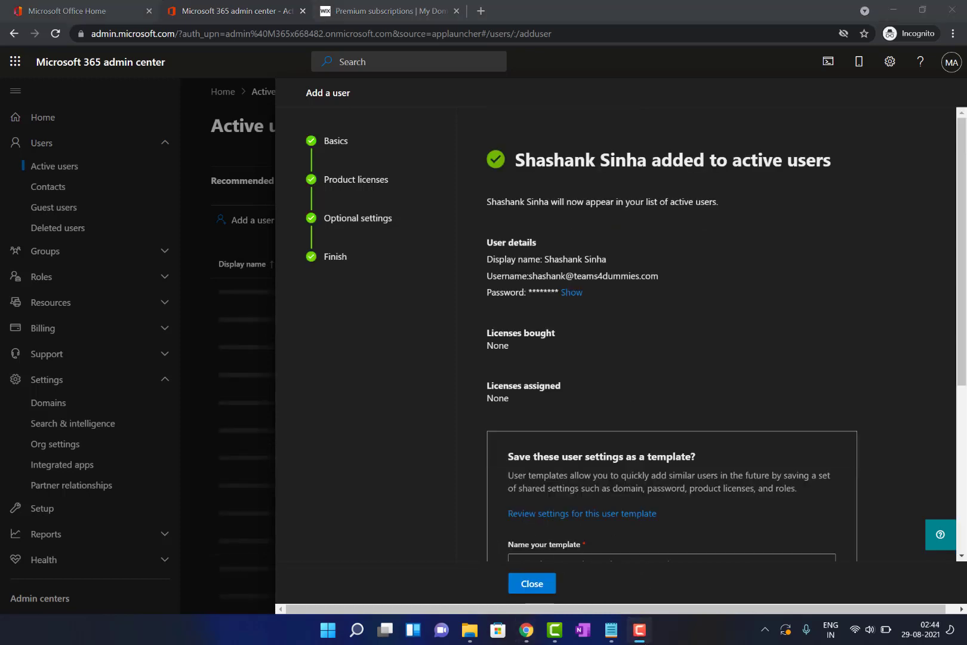
pyautogui.scroll(-3, 643, 407)
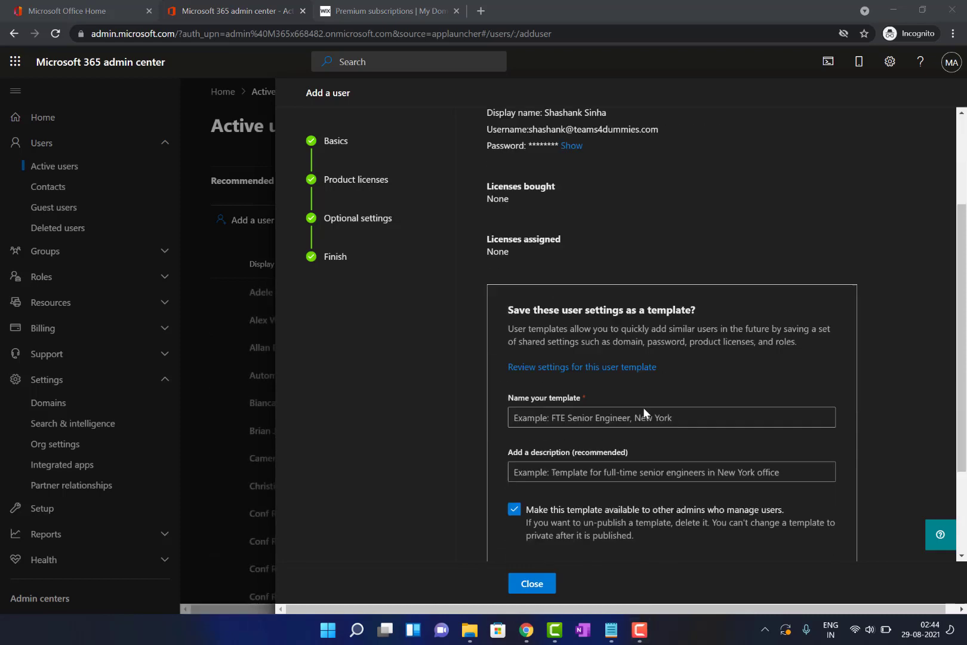
pyautogui.scroll(-2, 643, 408)
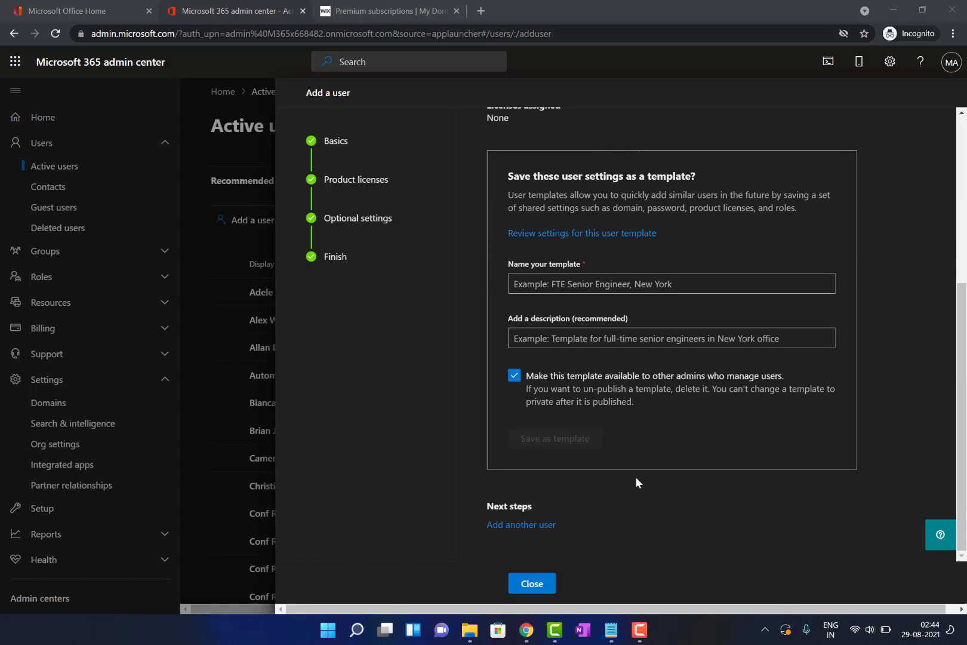
pyautogui.click(535, 587)
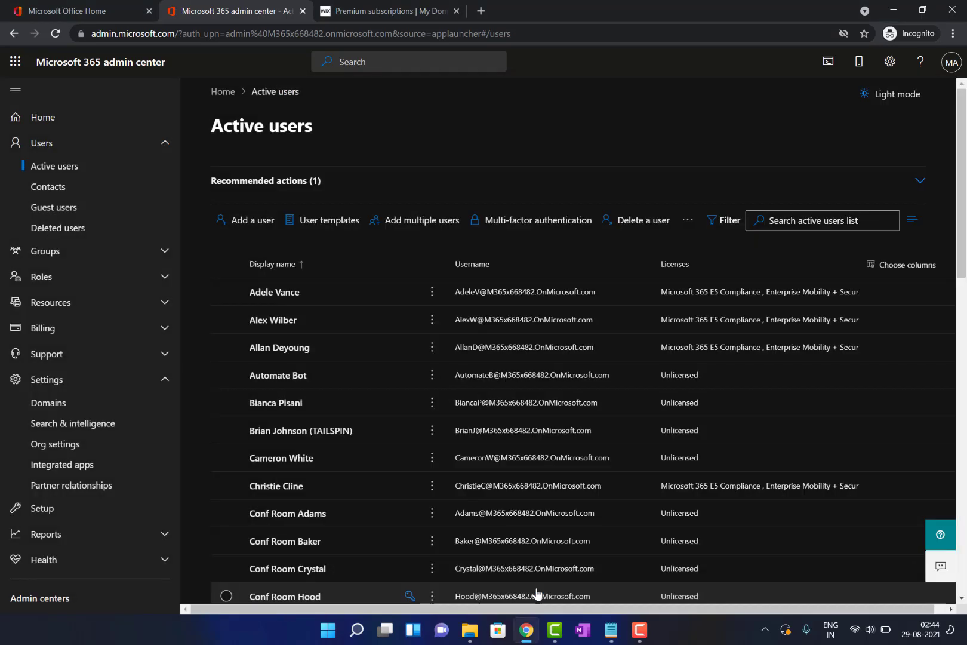
pyautogui.moveTo(527, 631)
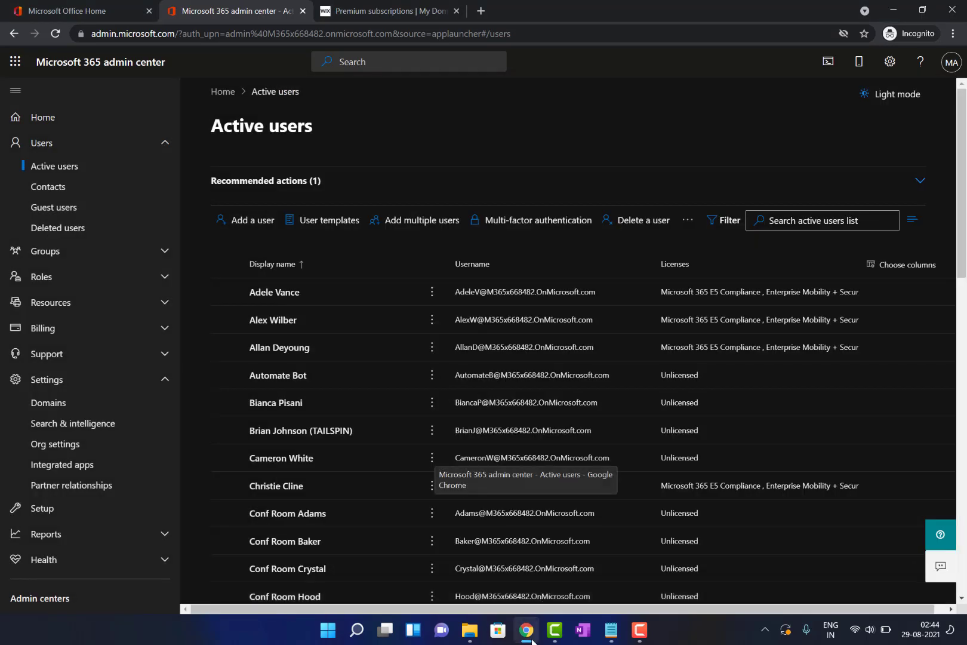
# Launch Edge from Windows search and load portal.office.com
pyautogui.press('super')
pyautogui.write('ed')
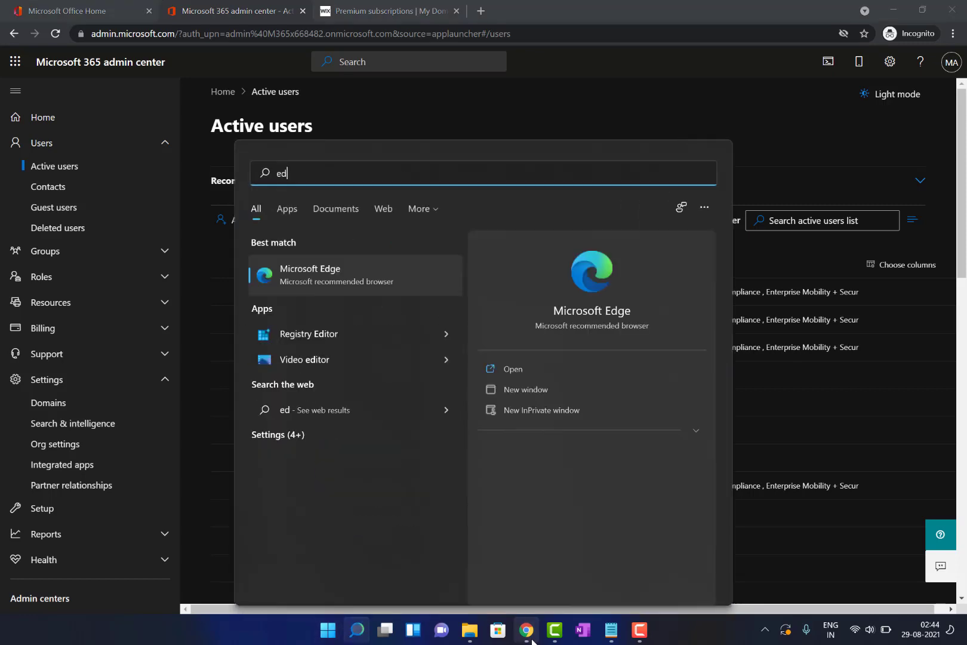
pyautogui.press('Return')
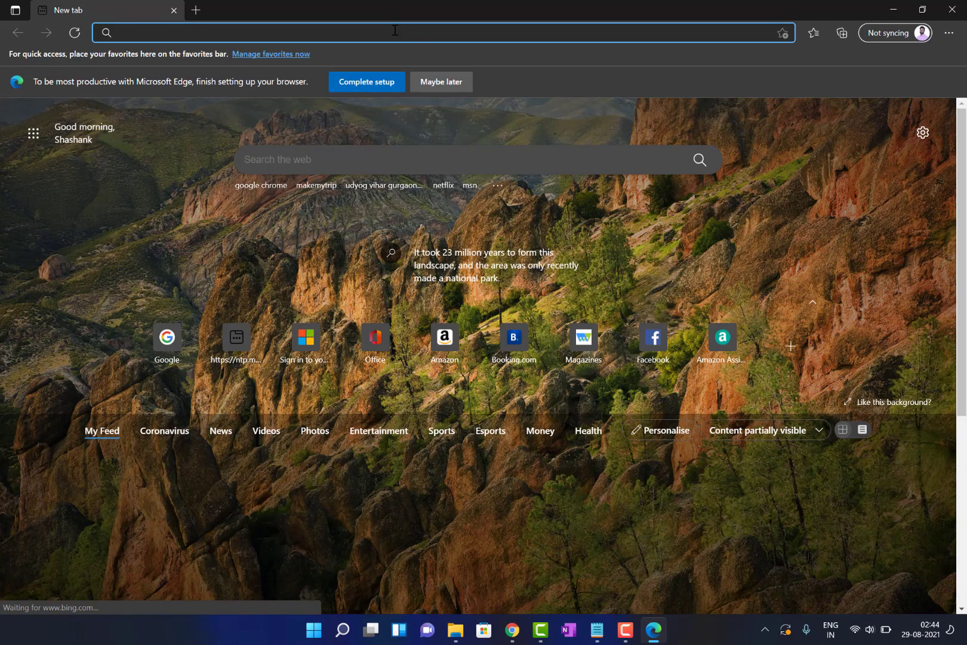
pyautogui.click(395, 29)
pyautogui.write('po')
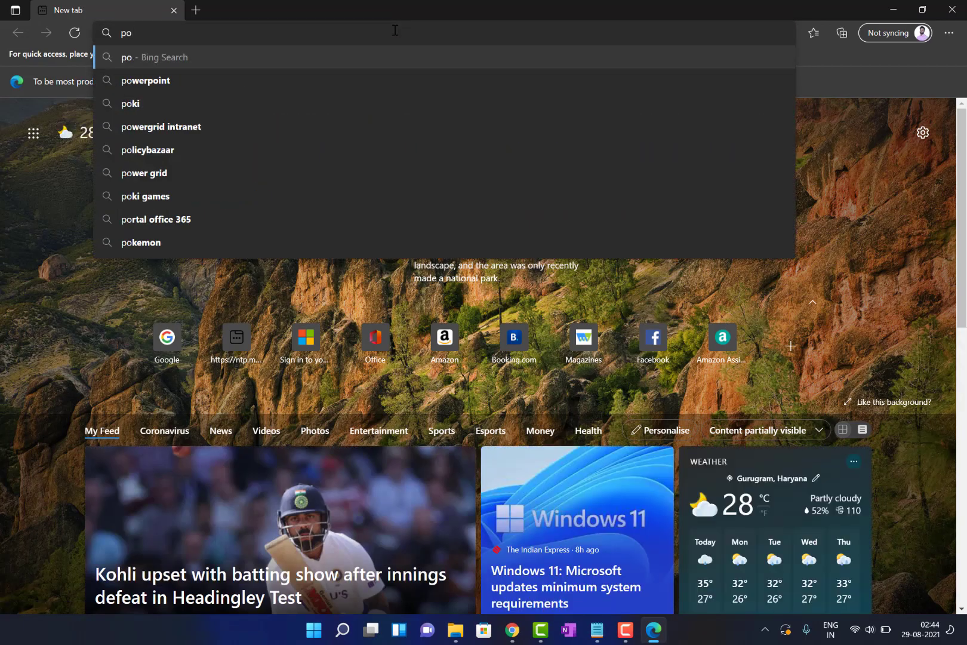
pyautogui.write('rtal.office.')
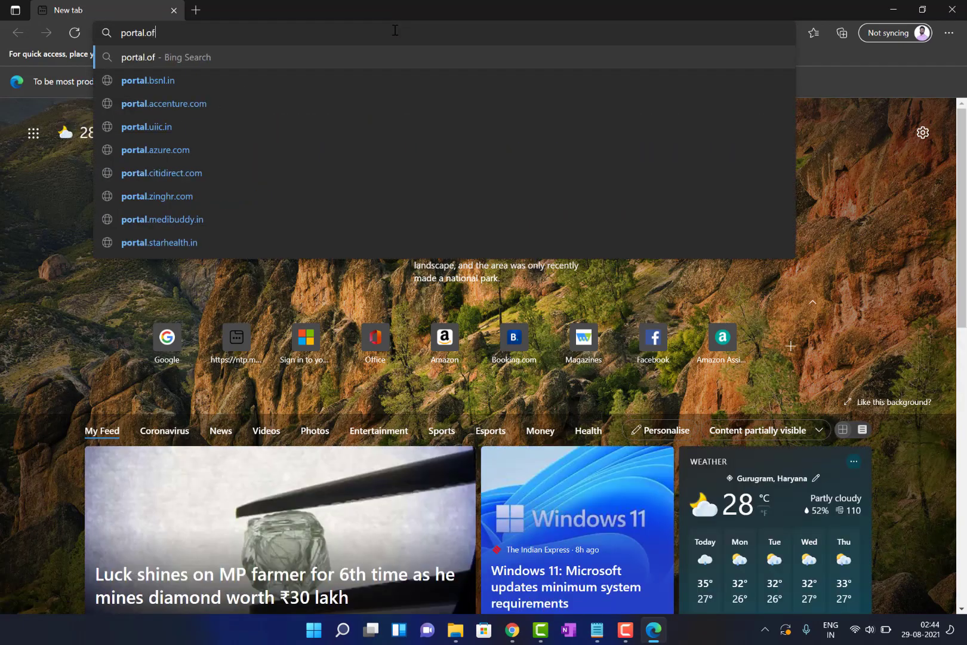
pyautogui.write('com')
pyautogui.press('Return')
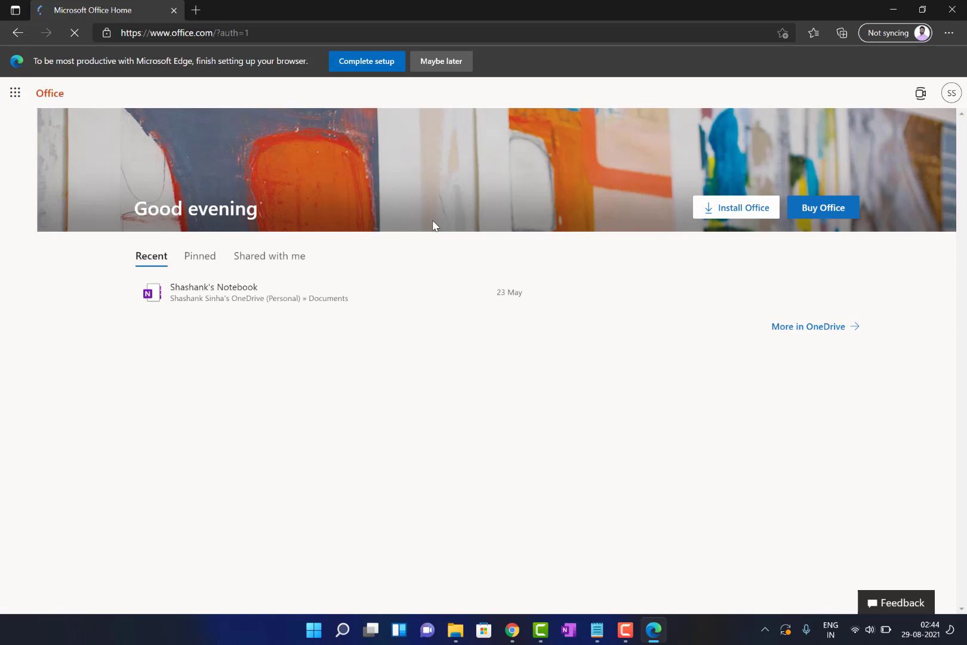
# Sign the personal Microsoft account out of Office.com through the profile menu
pyautogui.click(952, 97)
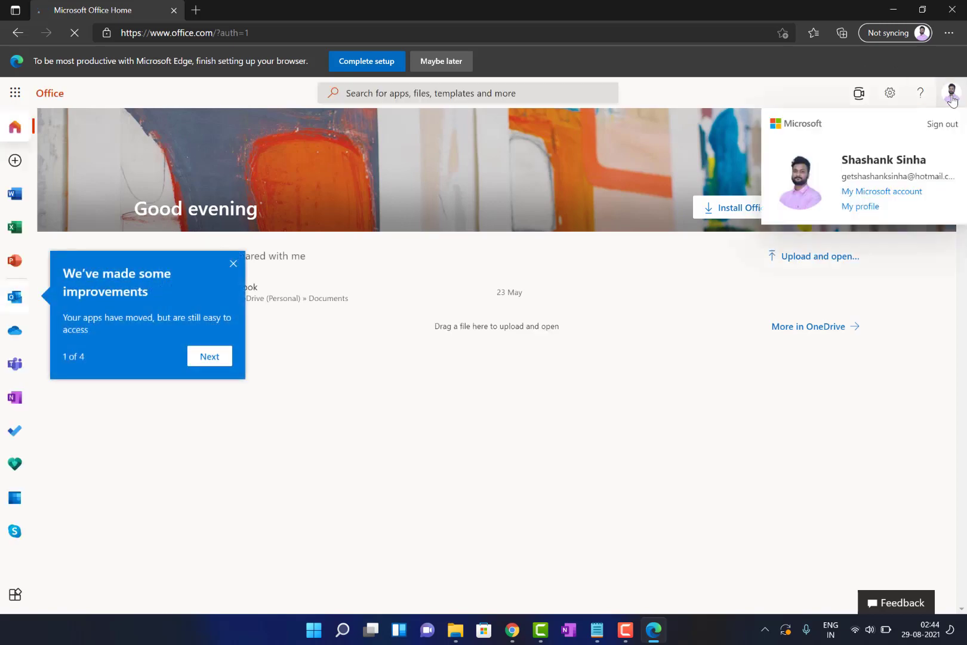
pyautogui.click(949, 125)
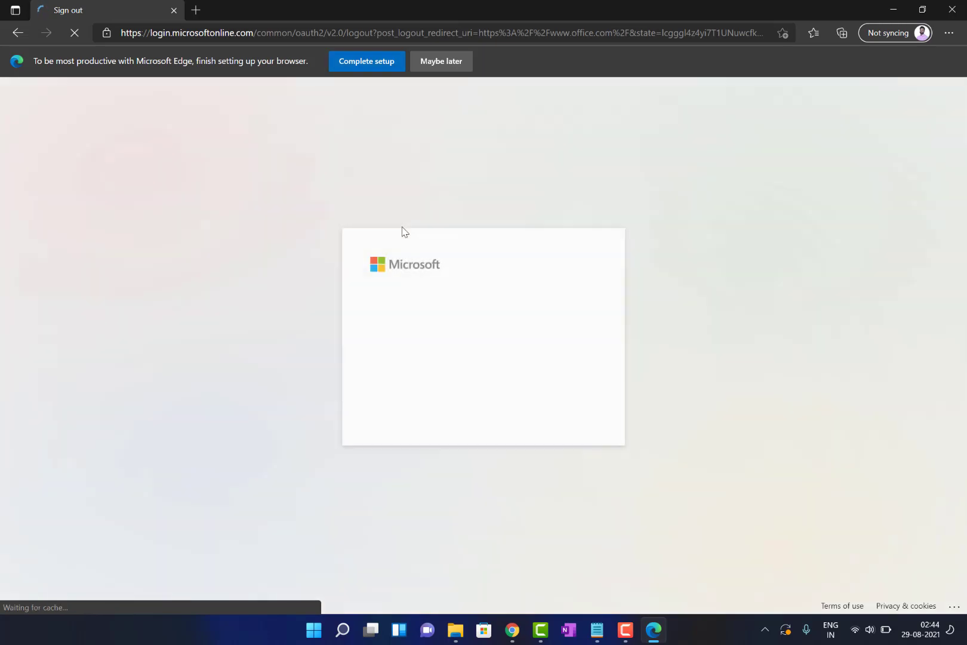
pyautogui.click(469, 354)
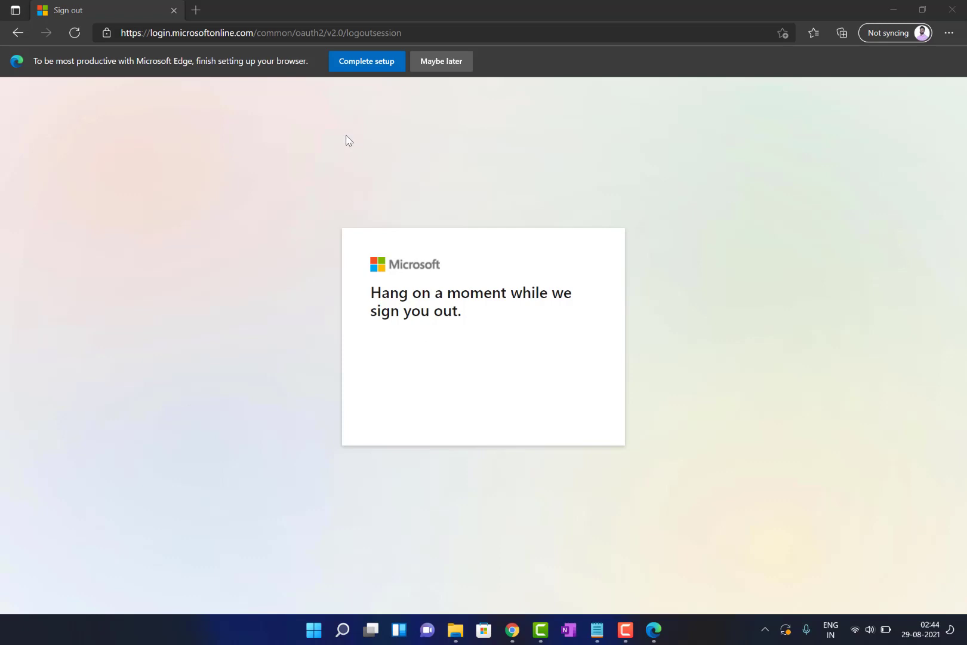
pyautogui.click(332, 34)
# Go to portal.office.com and sign in as another account with the new user's email and password
pyautogui.write('po')
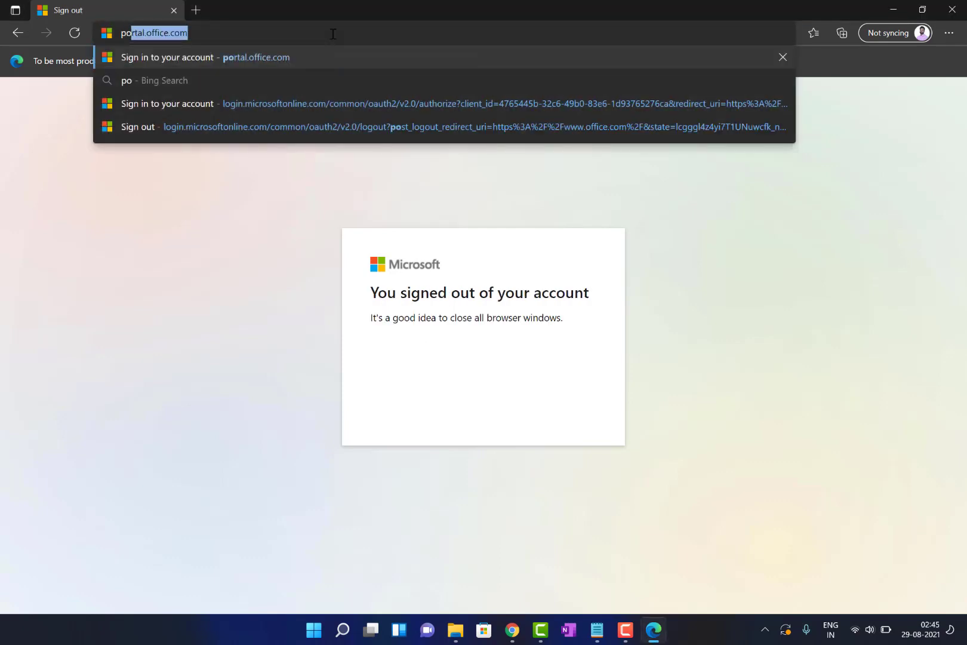
pyautogui.press('Return')
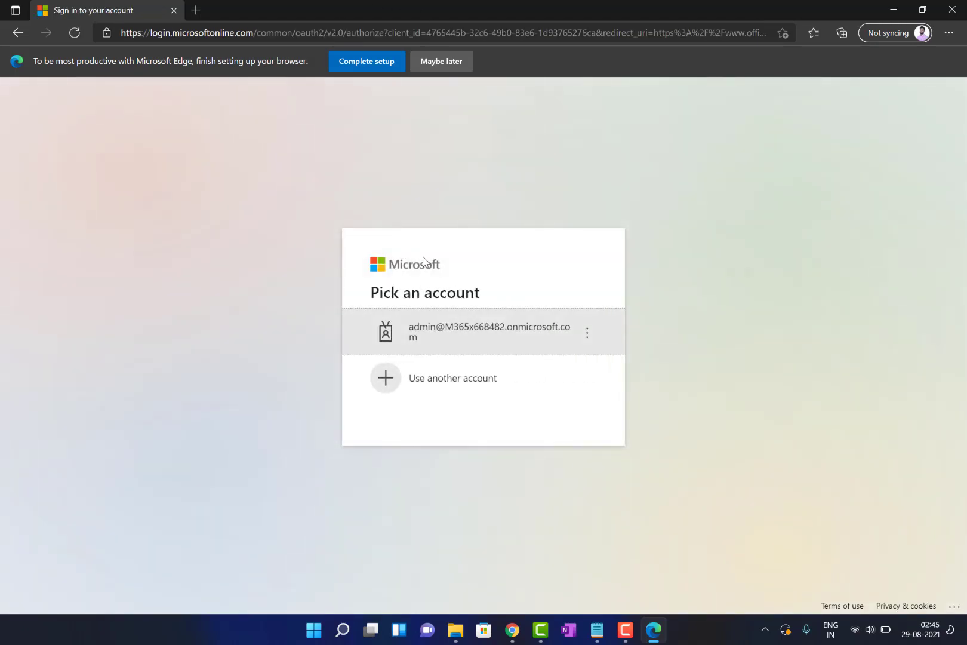
pyautogui.click(458, 379)
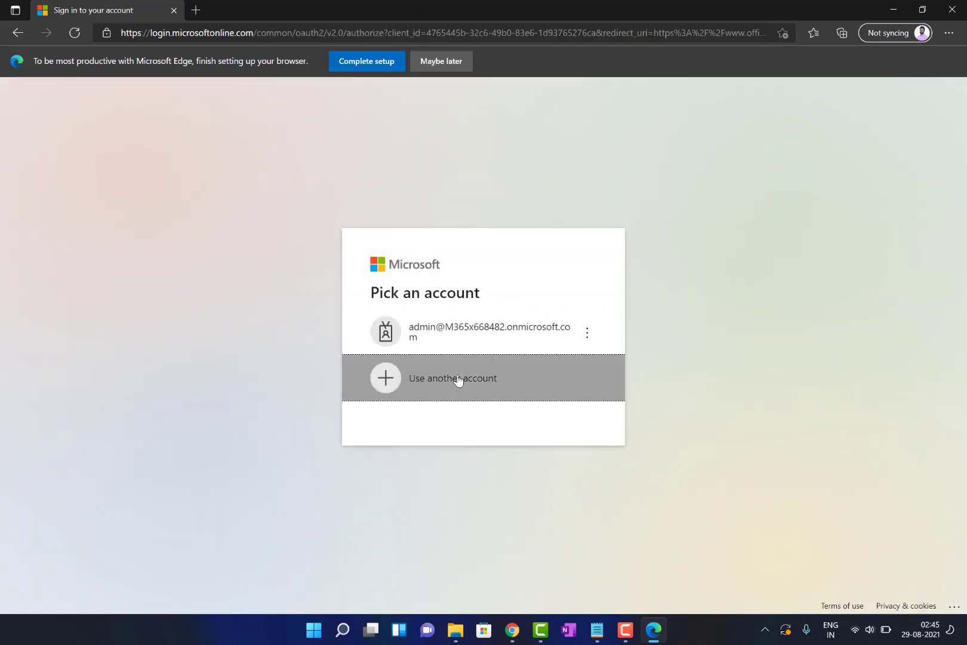
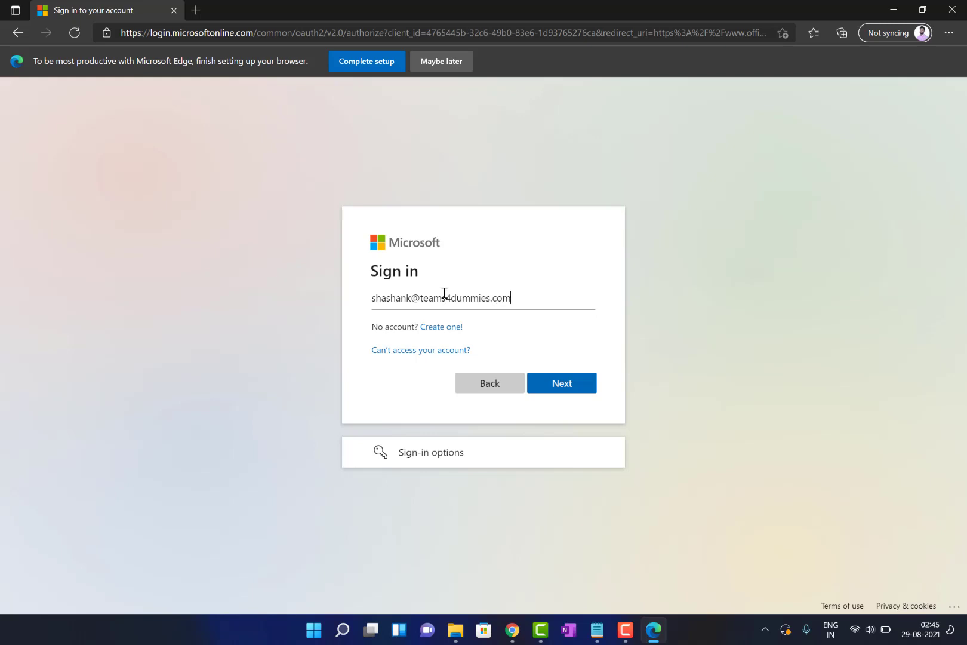
pyautogui.press('Return')
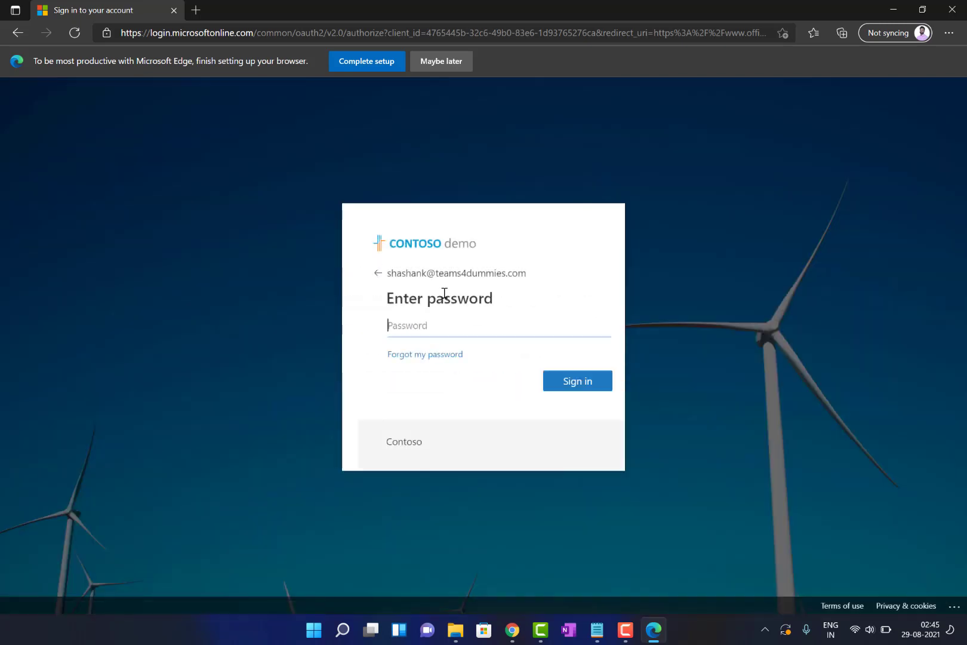
pyautogui.write('********')
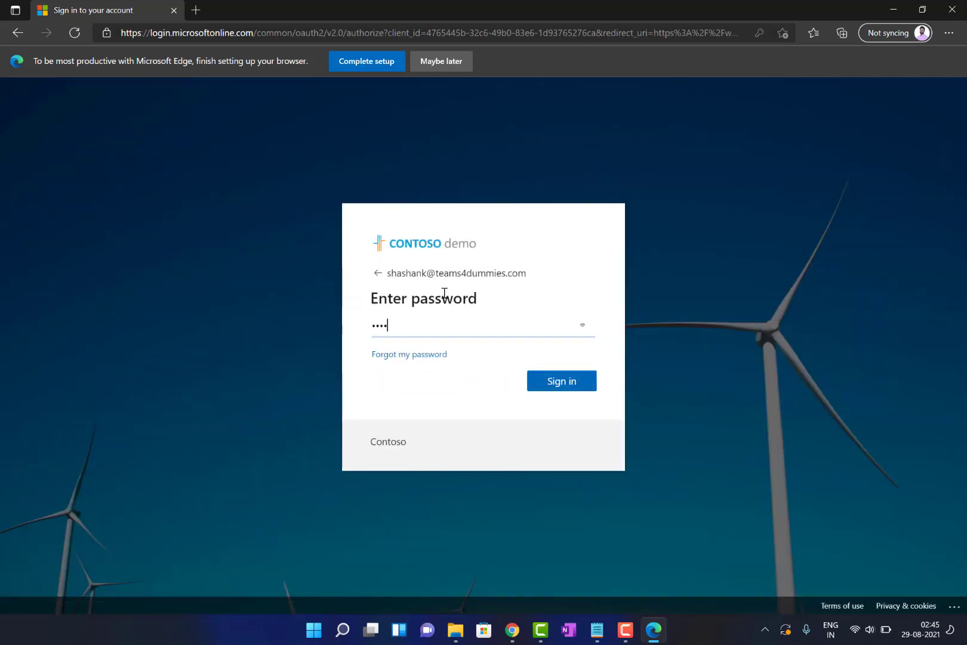
pyautogui.write('****')
pyautogui.press('Return')
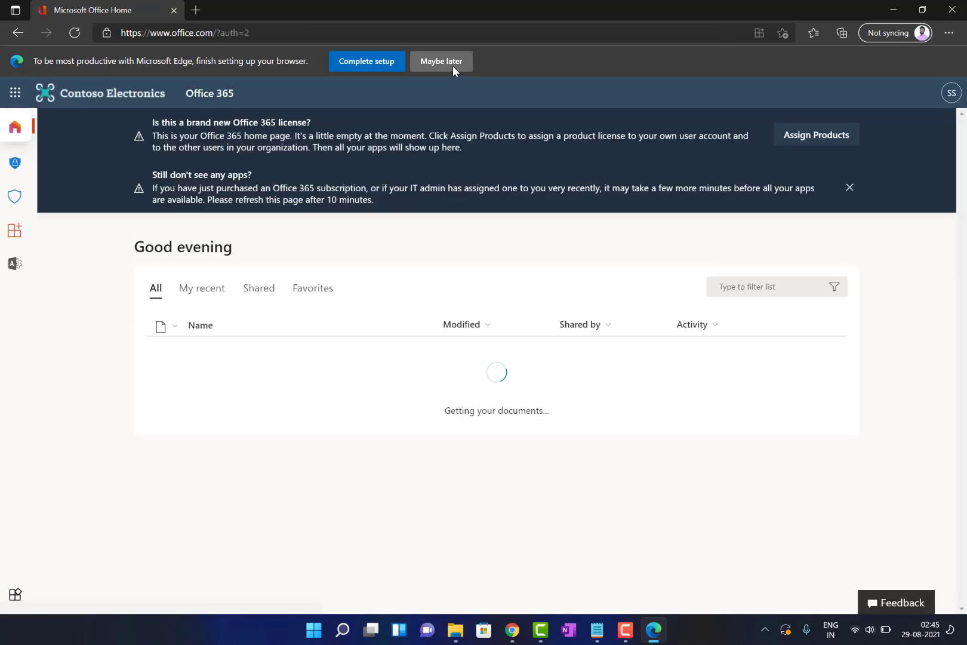
# Dismiss the Edge suggestion, confirm the signed-in account, and launch the Admin app from the app bar
pyautogui.click(453, 65)
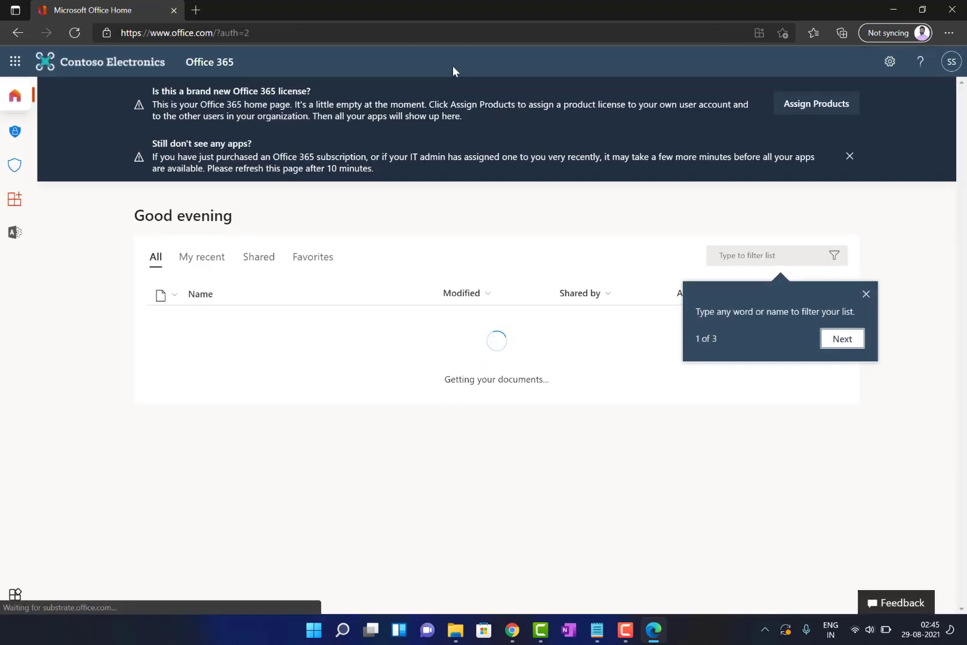
pyautogui.click(952, 63)
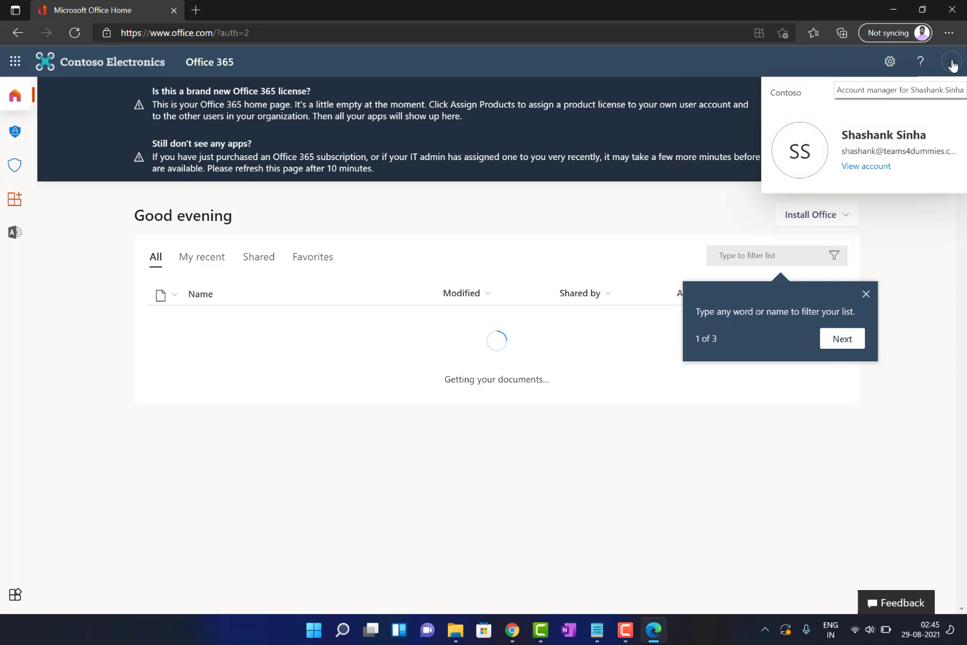
pyautogui.click(952, 62)
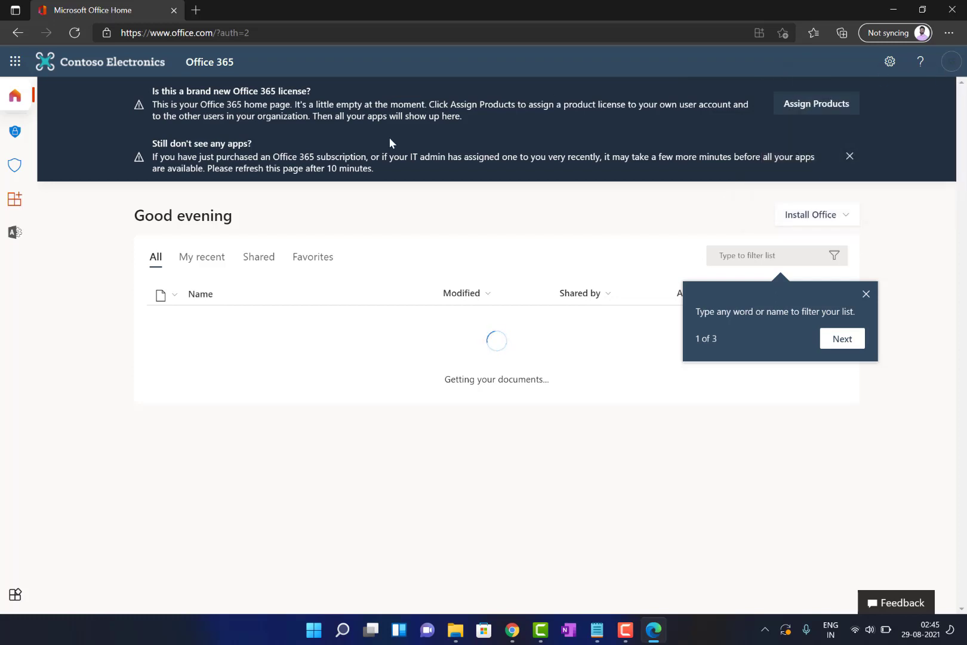
pyautogui.click(15, 232)
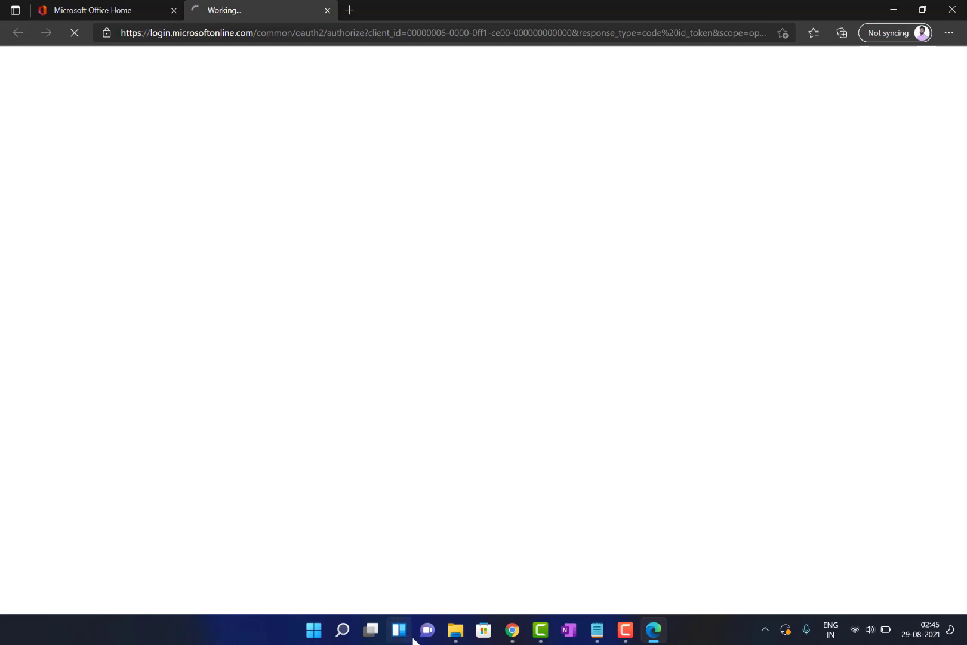
# Expand Show all in the admin center navigation, then minimise the browser to the desktop
pyautogui.moveTo(374, 633)
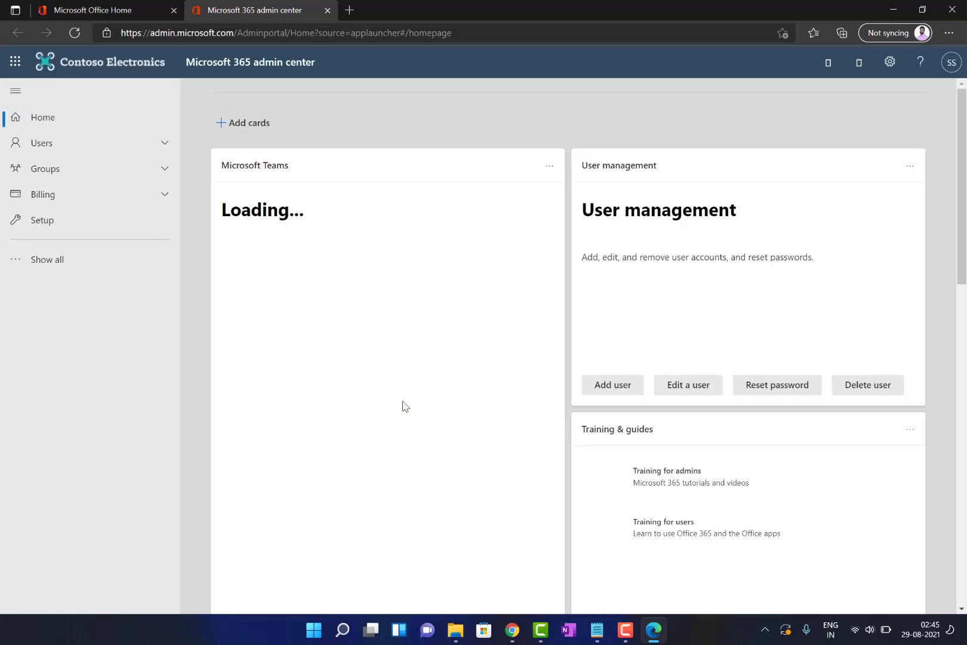
pyautogui.click(70, 271)
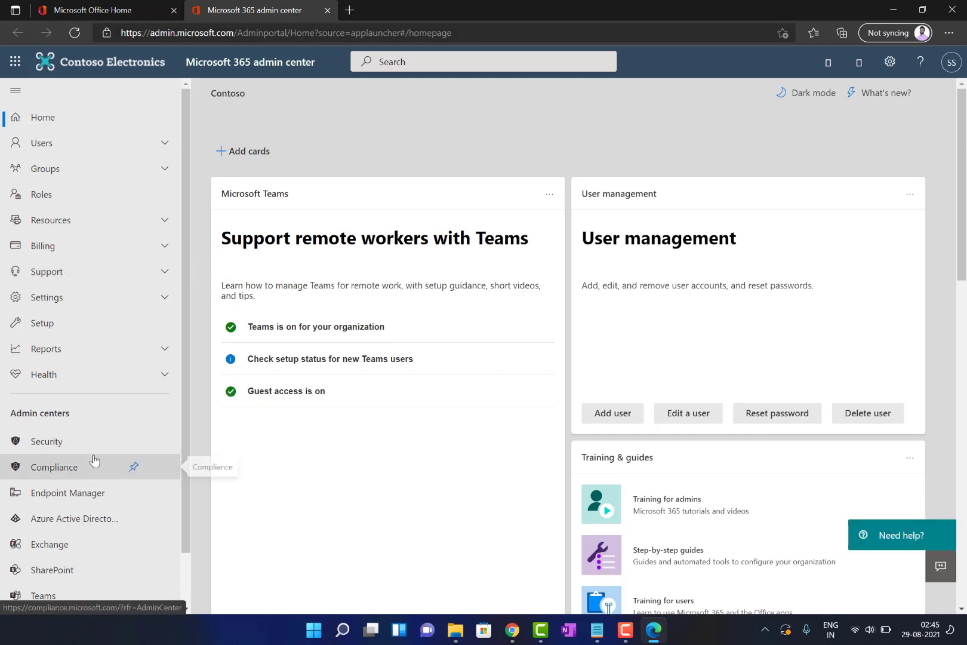
pyautogui.scroll(-2, 94, 460)
pyautogui.scroll(2, 94, 460)
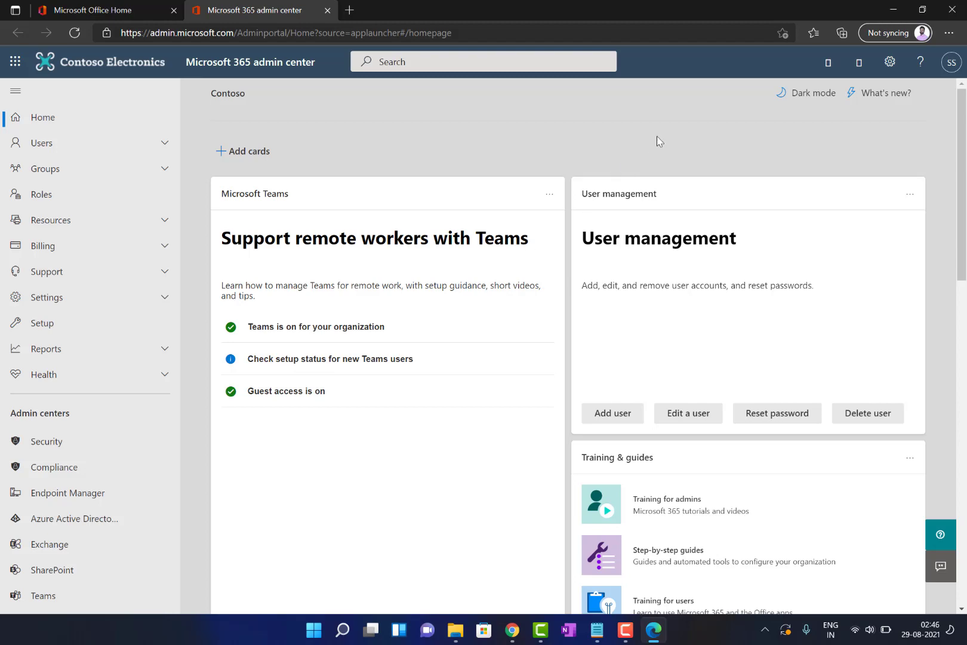
pyautogui.press('super+d')
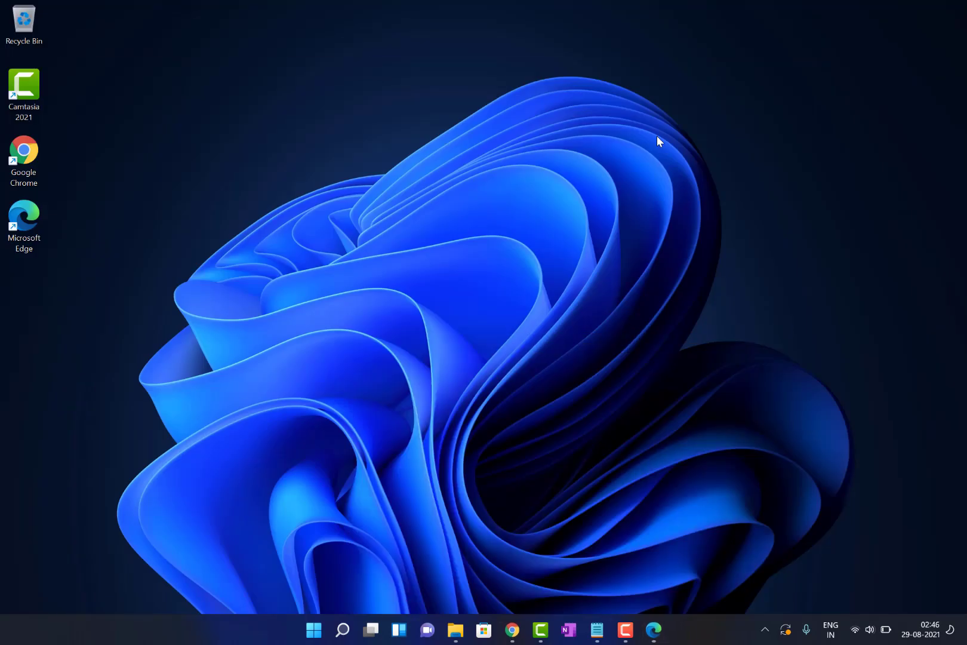
pyautogui.rightClick(373, 53)
pyautogui.click(441, 104)
pyautogui.click(615, 628)
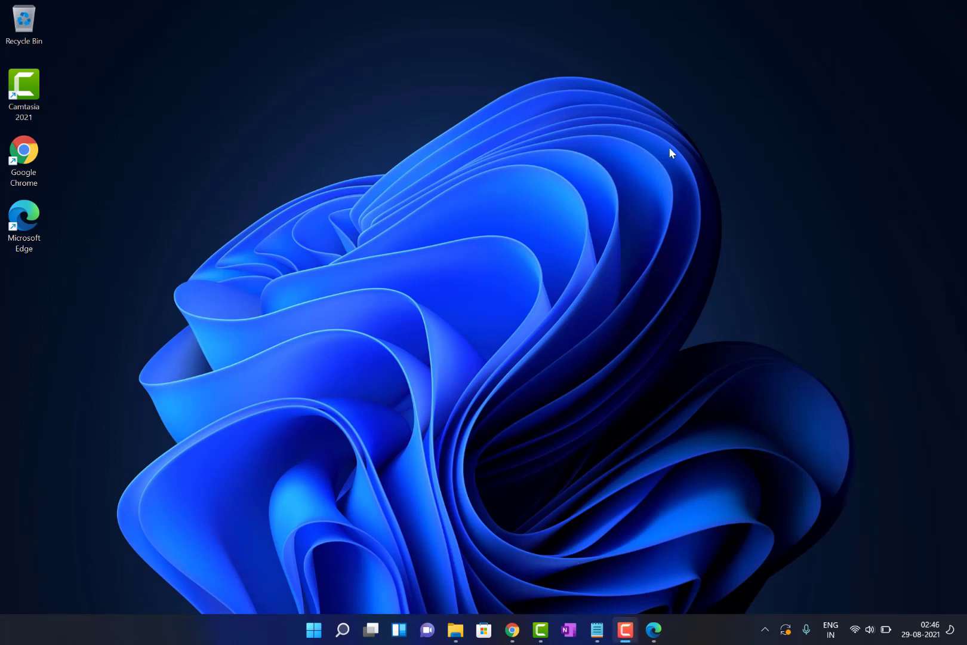